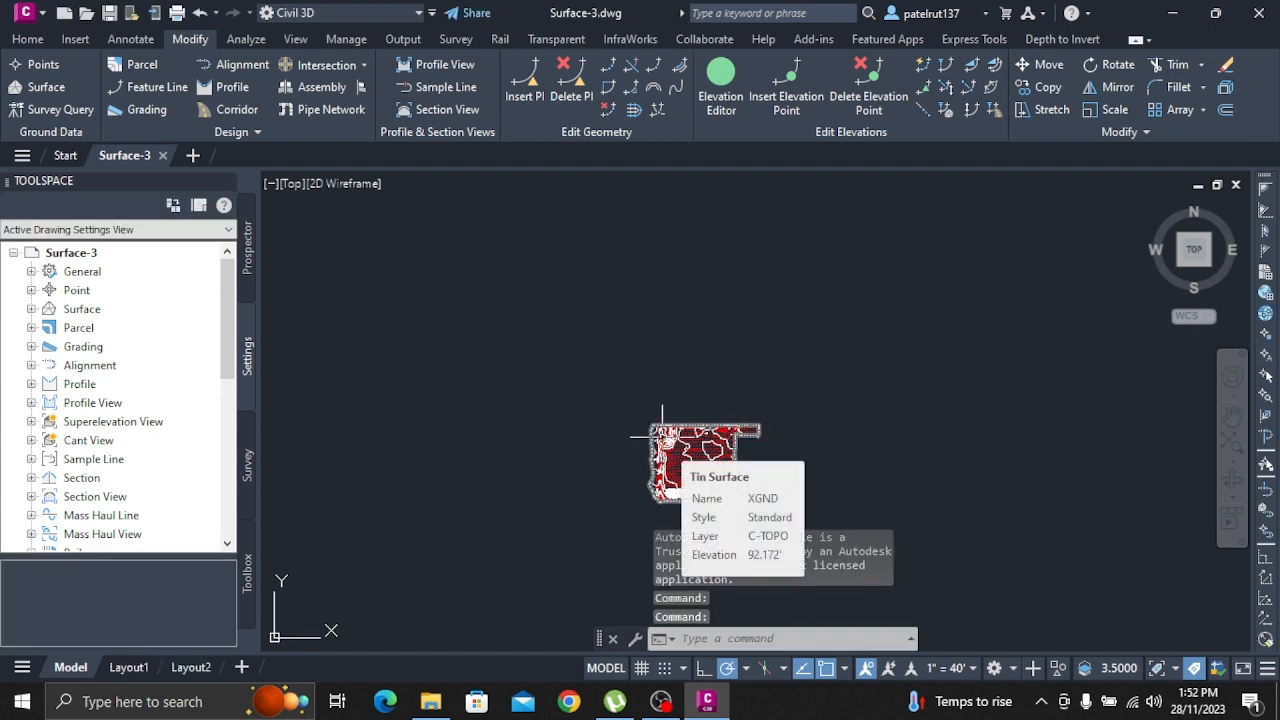
# - Open the Standard surface style for editing from the drawing's surface style settings
pyautogui.scroll(5, 737, 437)
pyautogui.scroll(-2, 411, 475)
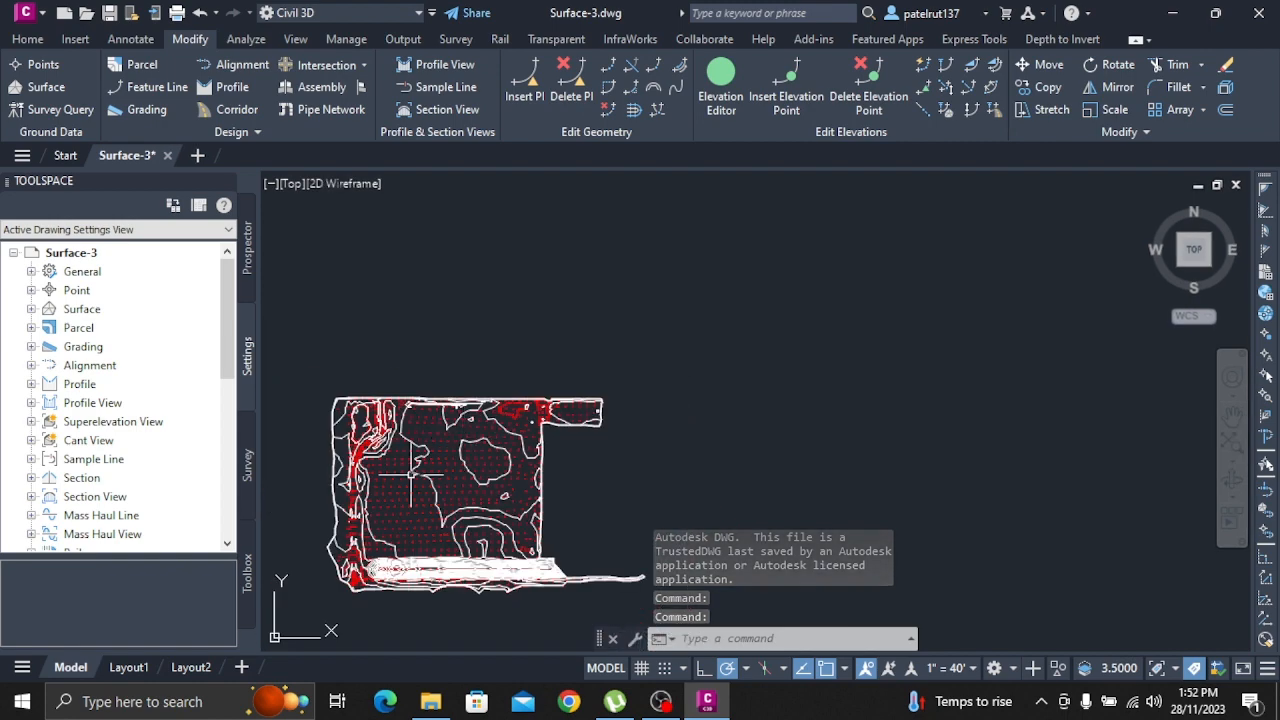
pyautogui.scroll(4, 411, 475)
pyautogui.scroll(-2, 430, 450)
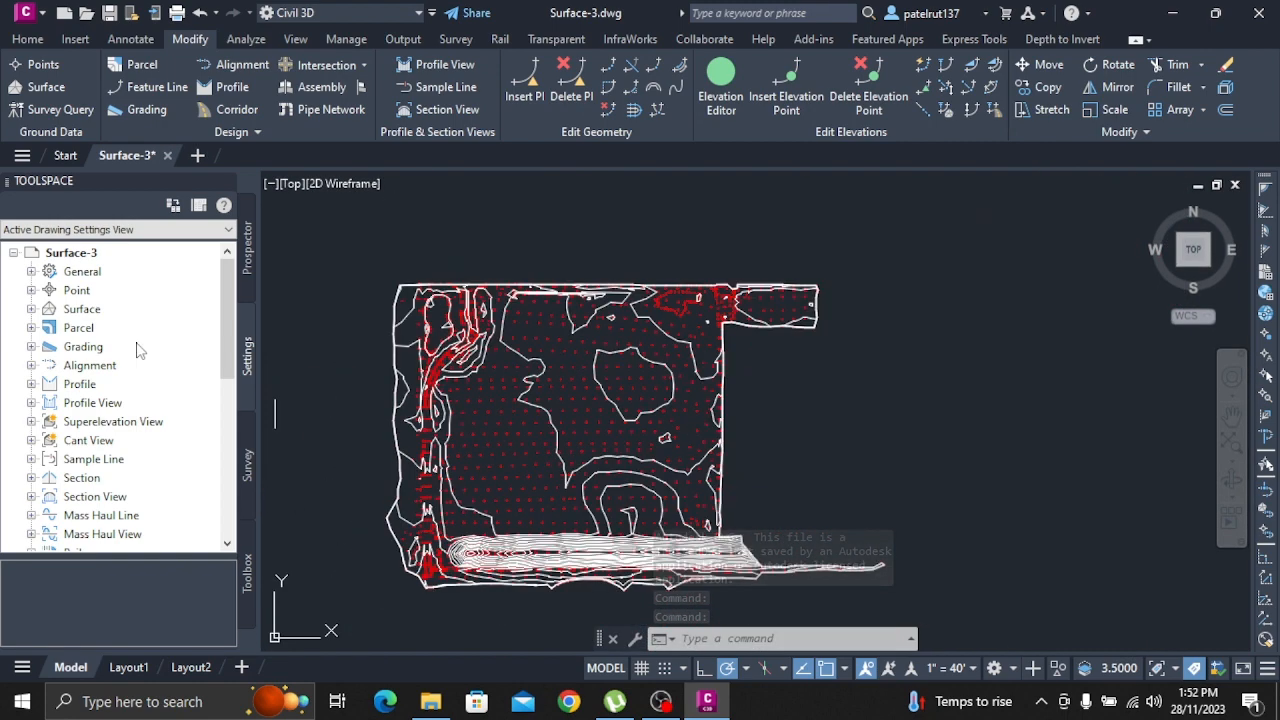
pyautogui.click(31, 310)
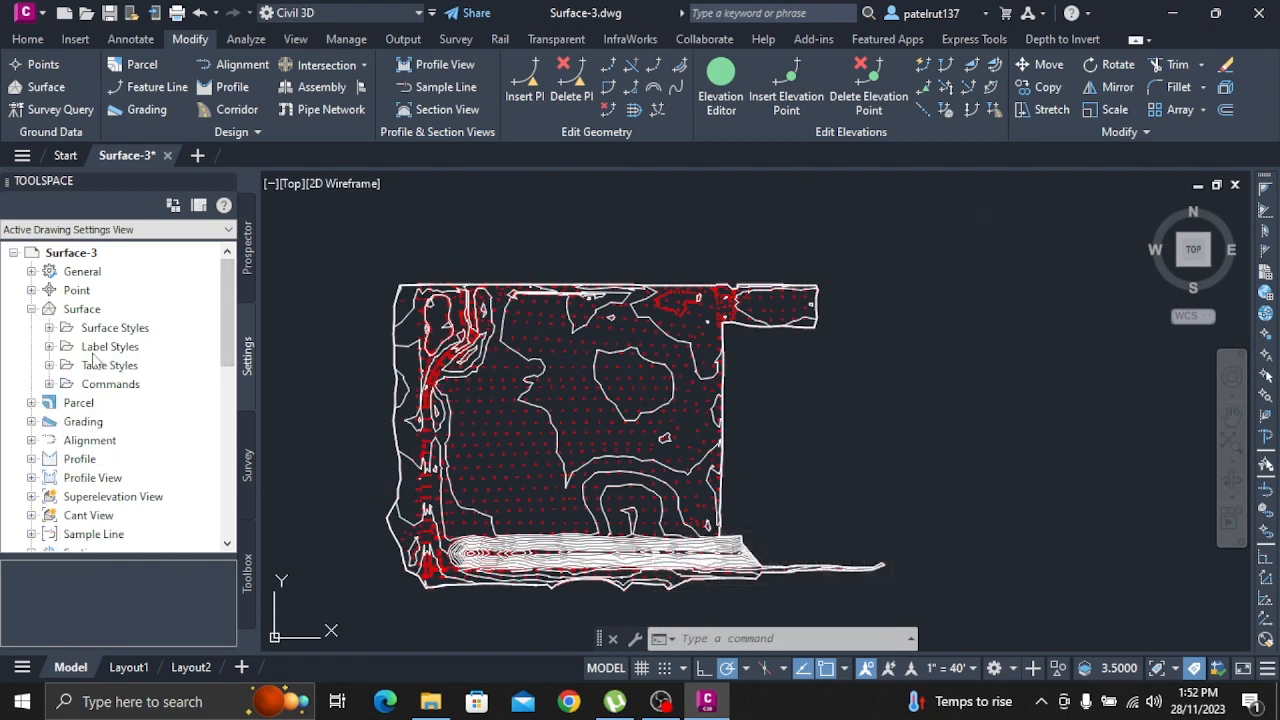
pyautogui.click(49, 328)
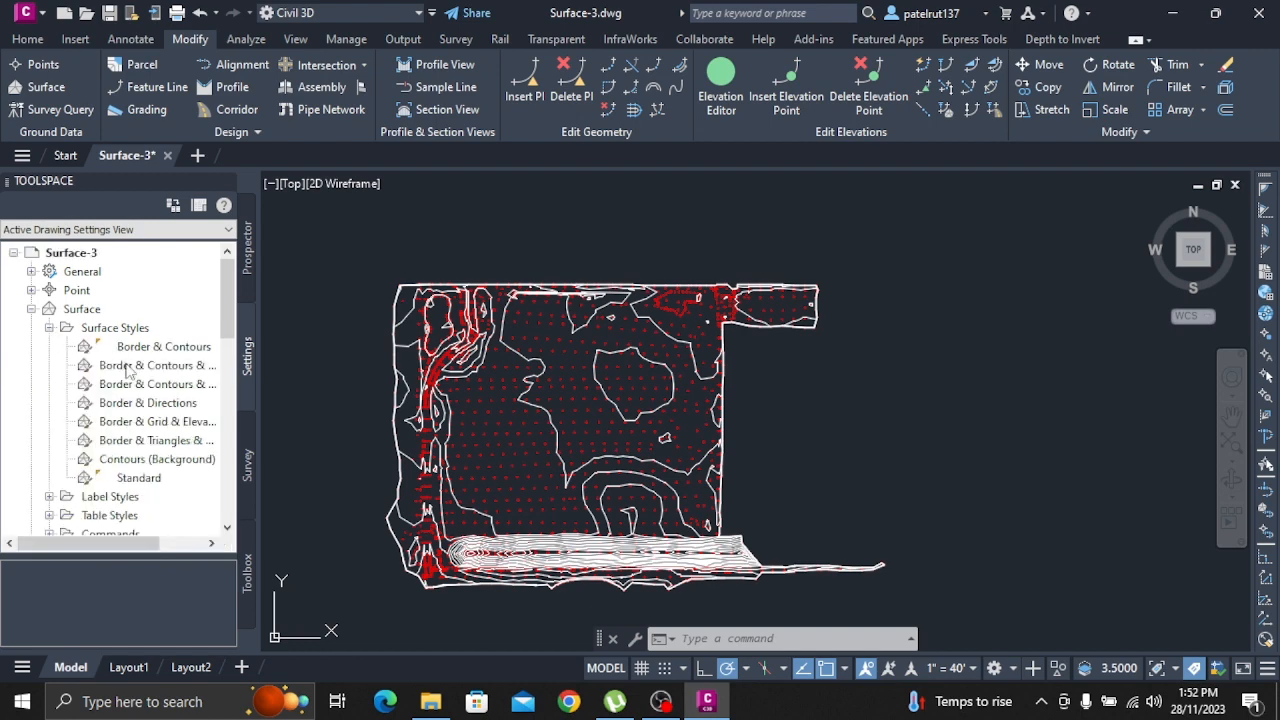
pyautogui.rightClick(188, 478)
pyautogui.click(203, 482)
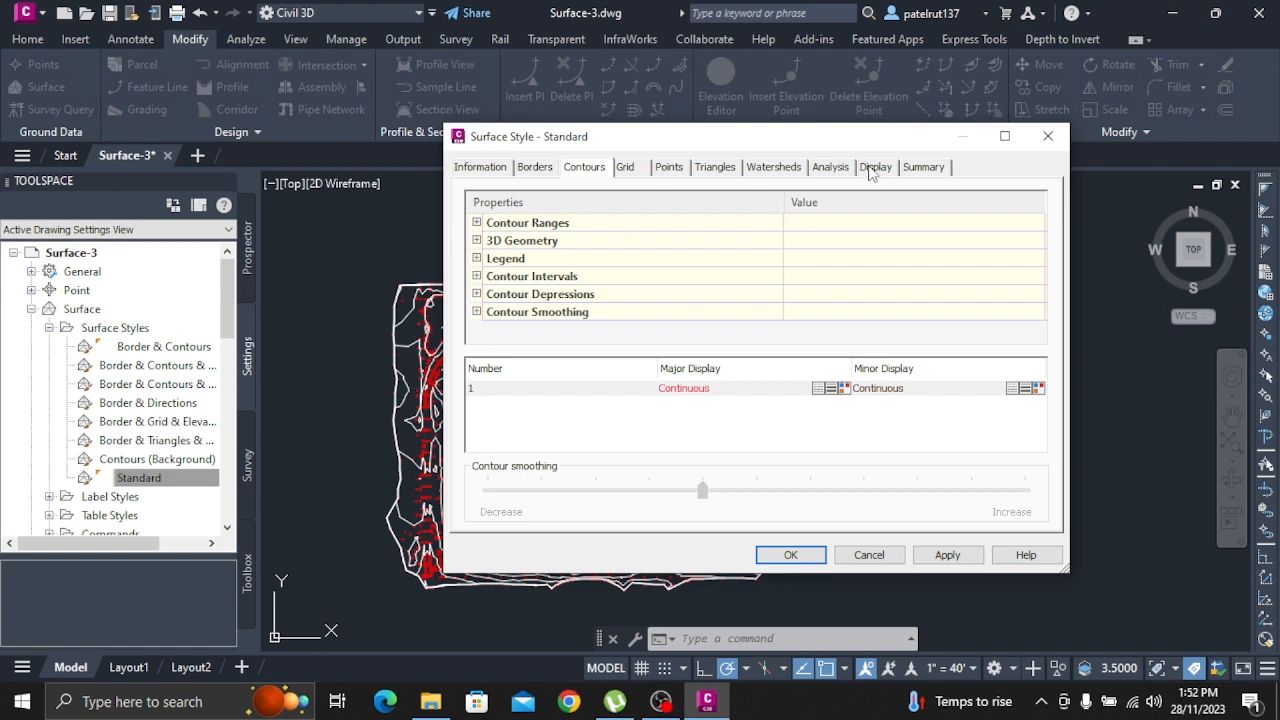
# - Turn on Triangles, User Contours, Gridded, Directions, Elevations, Slopes, Slope Arrows and Watersheds in the style's plan display and apply
pyautogui.click(873, 168)
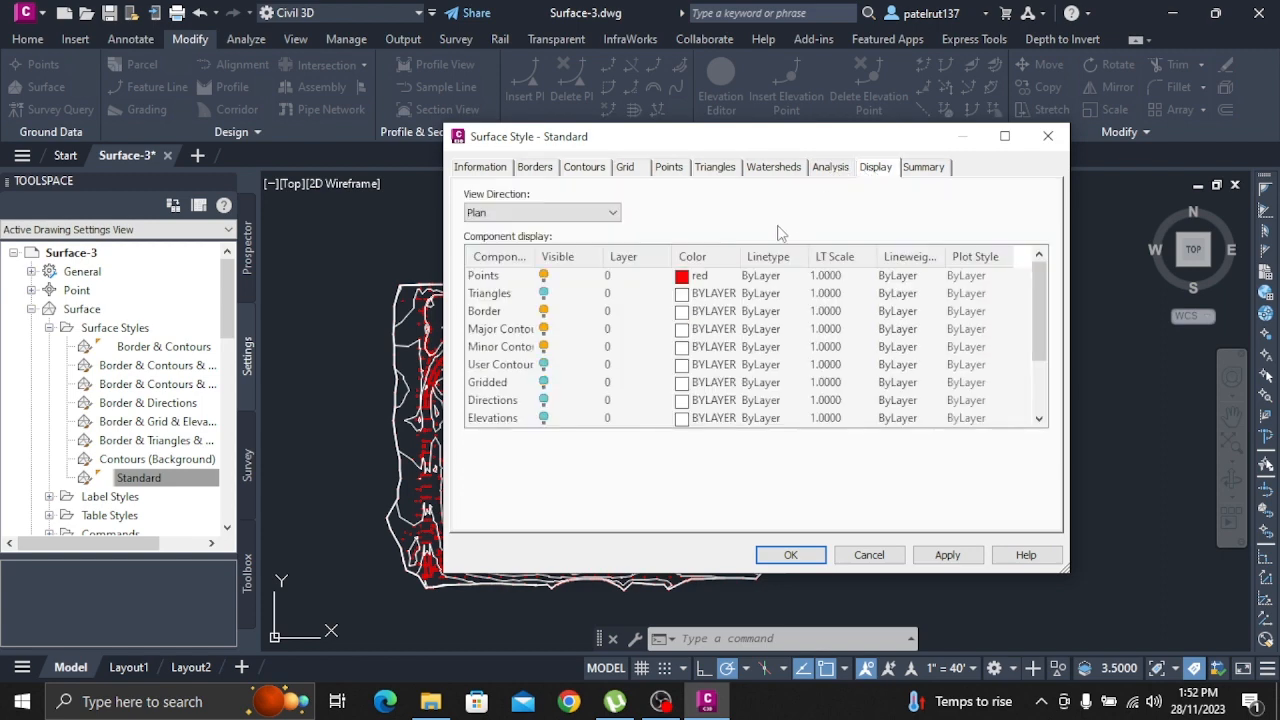
pyautogui.click(544, 293)
pyautogui.click(544, 364)
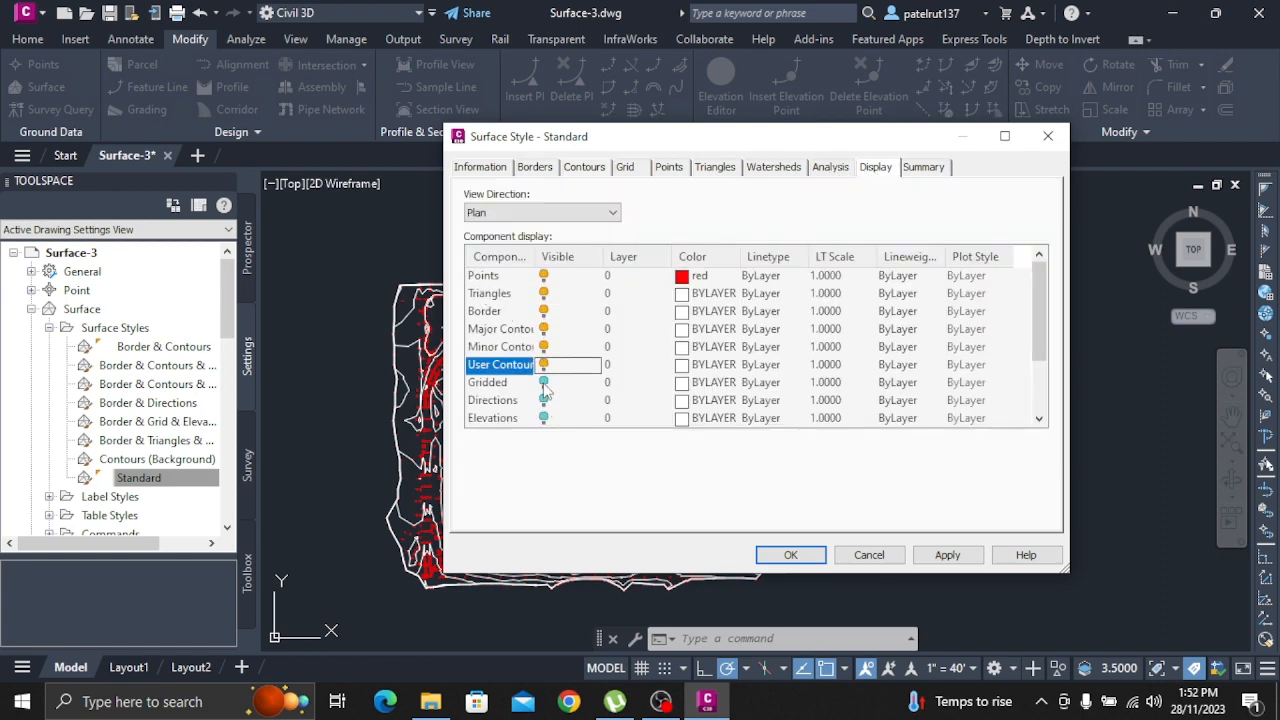
pyautogui.click(544, 382)
pyautogui.click(544, 400)
pyautogui.scroll(-2, 558, 368)
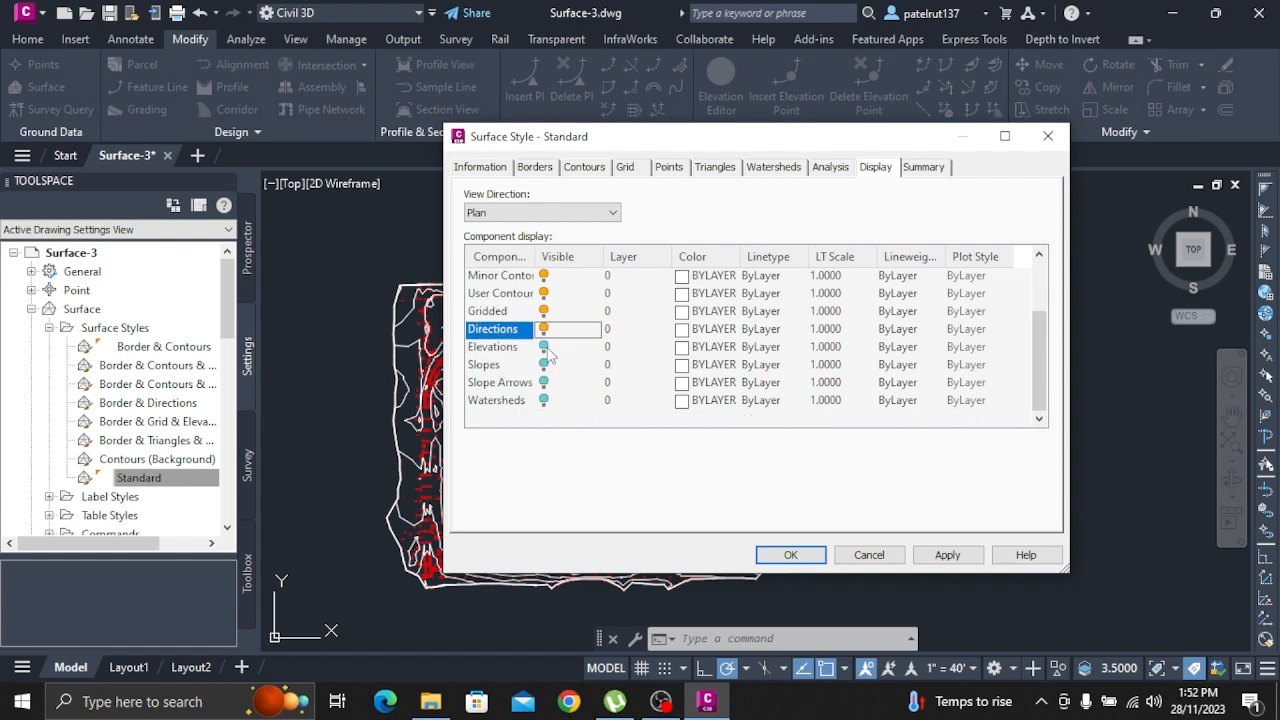
pyautogui.click(544, 346)
pyautogui.click(543, 366)
pyautogui.click(544, 382)
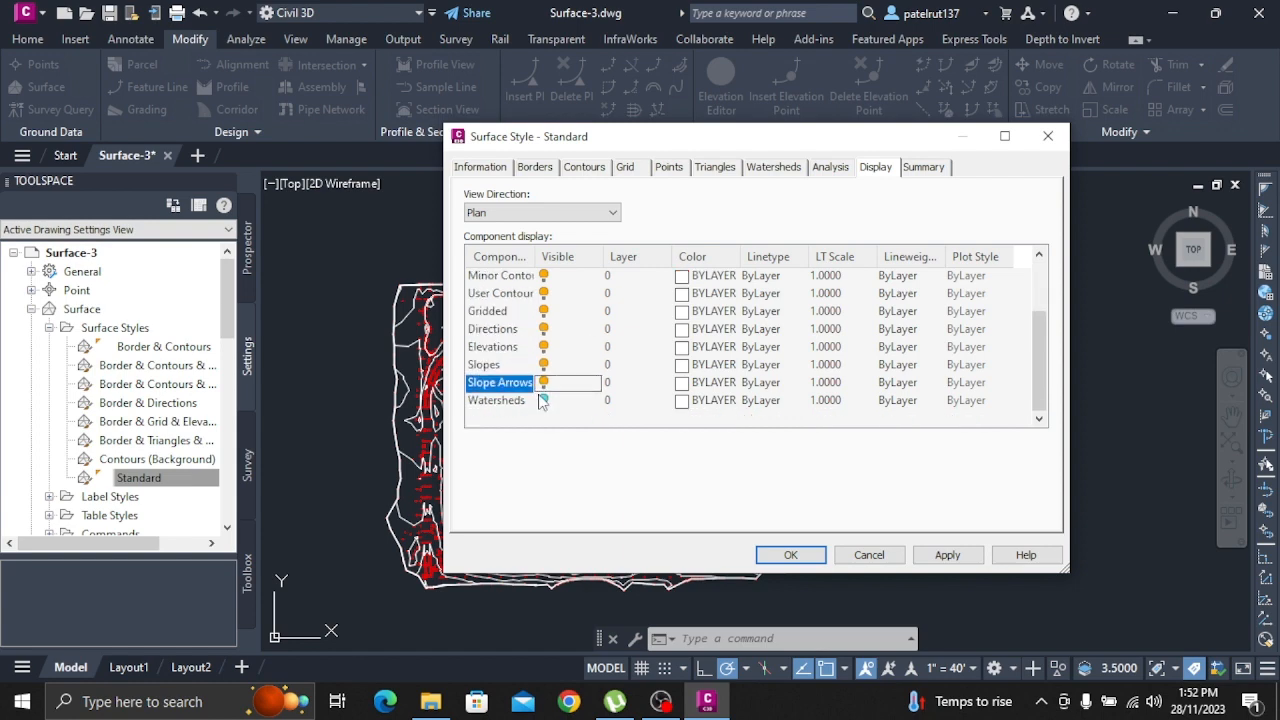
pyautogui.click(544, 400)
pyautogui.click(935, 560)
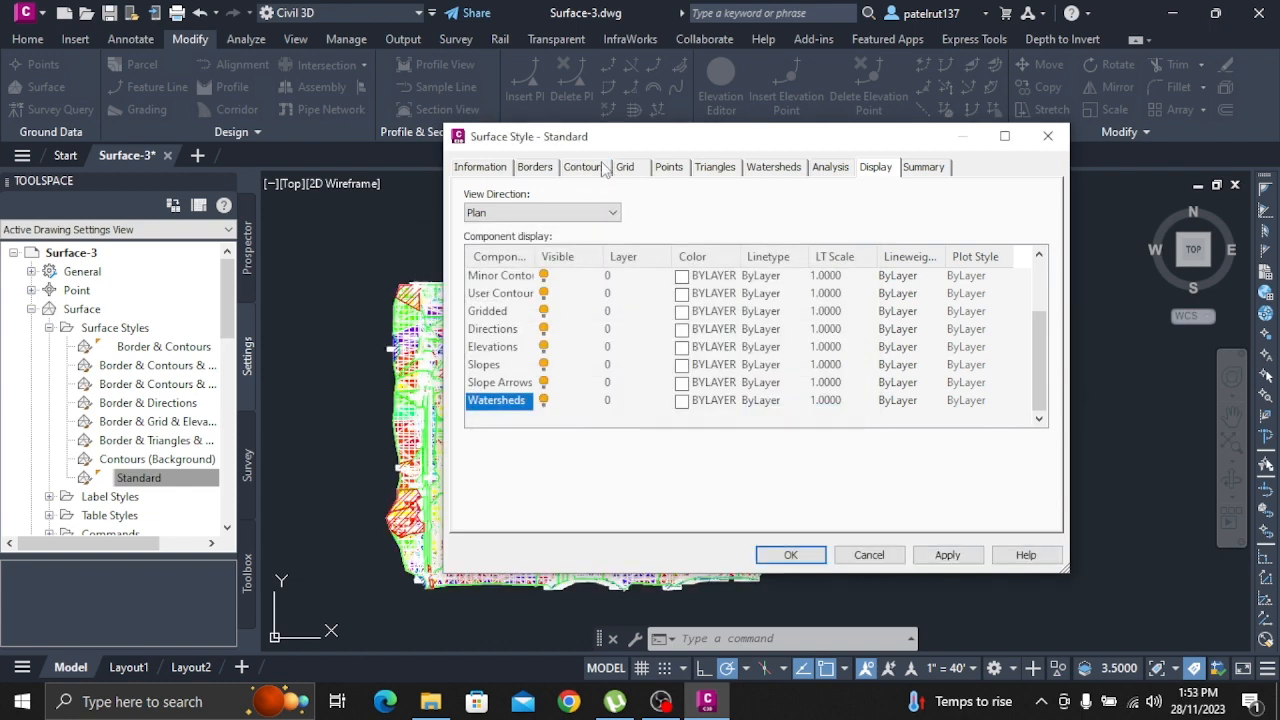
# - Set Display Depression Contours to True with a tick mark length of 5' and accept the Standard surface style
pyautogui.click(605, 167)
pyautogui.click(476, 293)
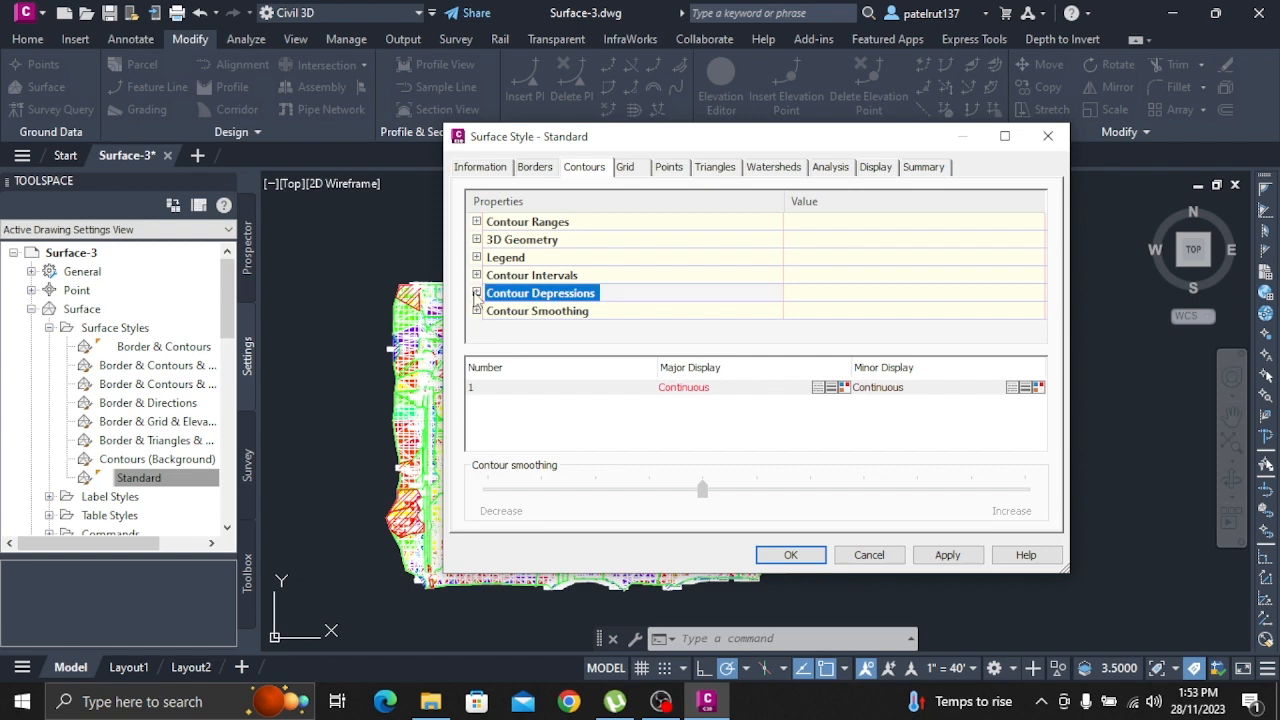
pyautogui.click(816, 262)
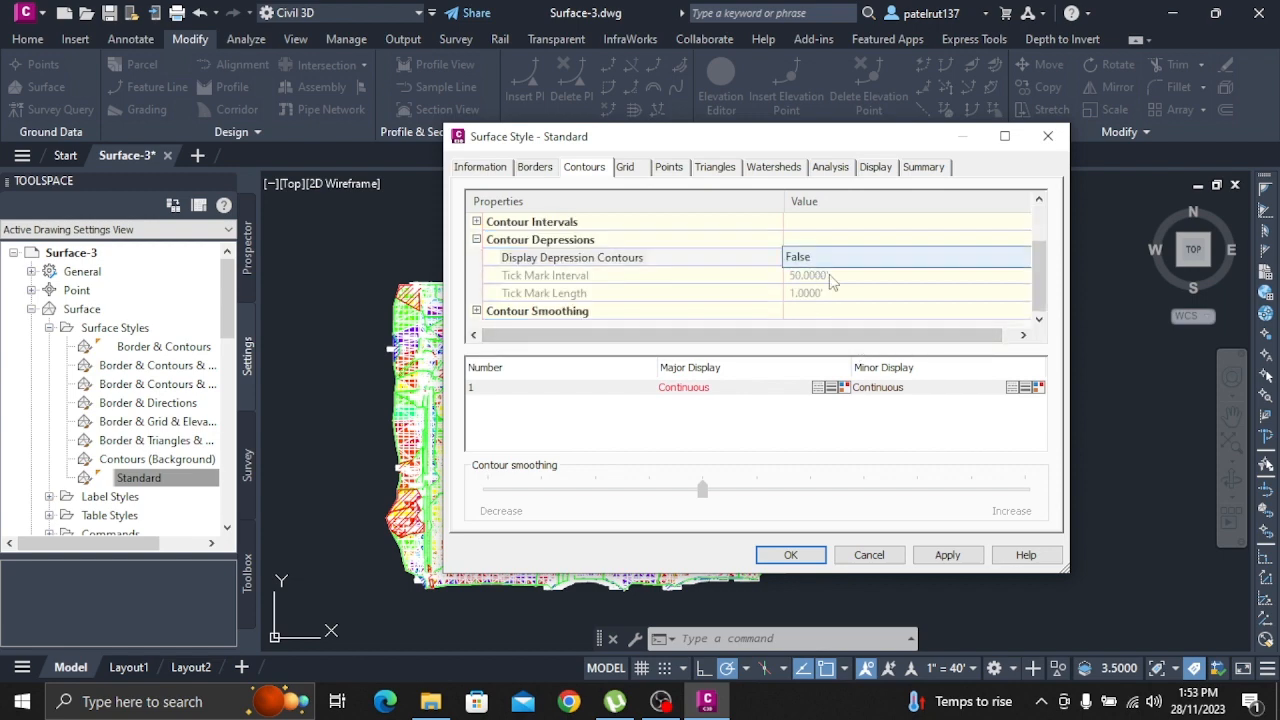
pyautogui.click(840, 262)
pyautogui.click(800, 289)
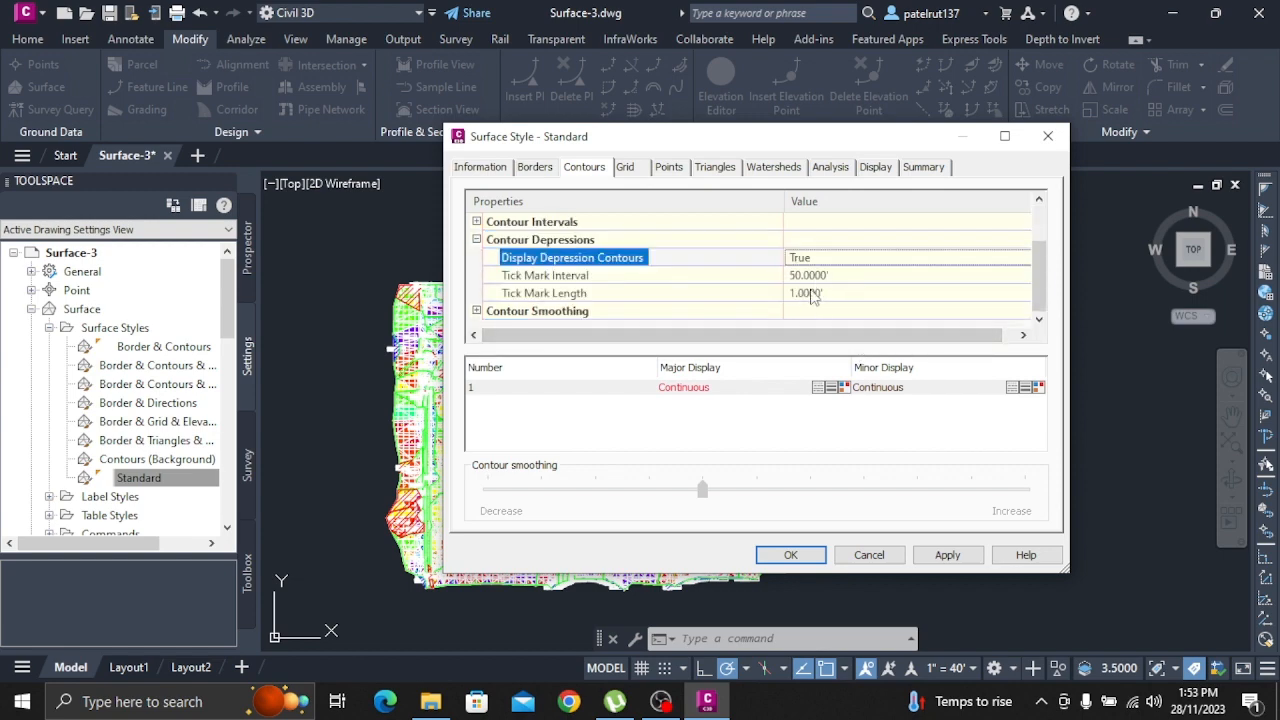
pyautogui.click(810, 291)
pyautogui.write('5')
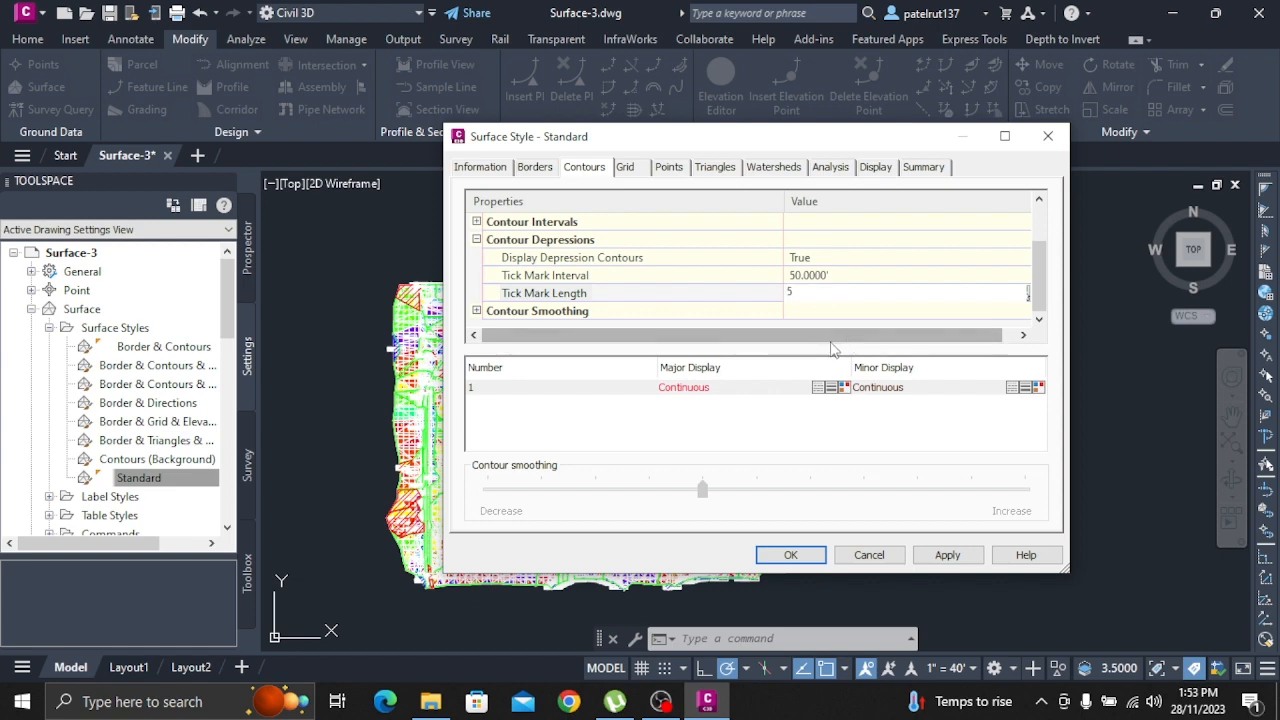
pyautogui.click(766, 263)
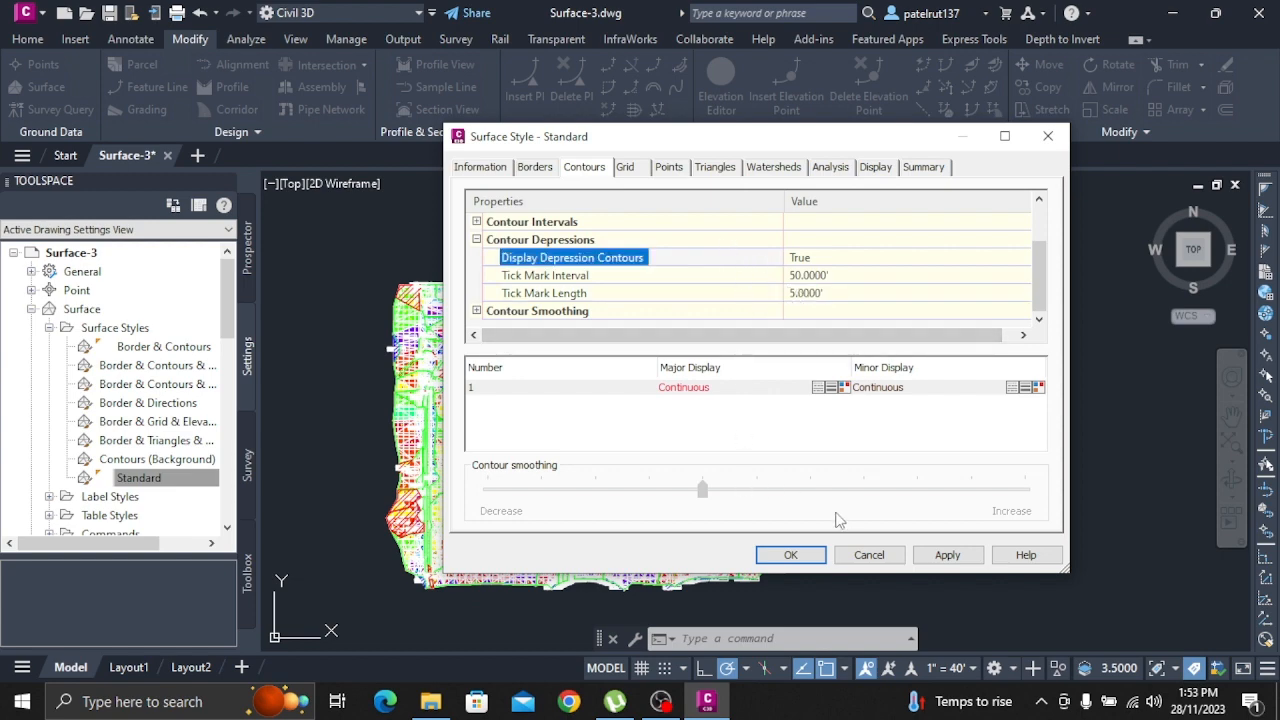
pyautogui.click(790, 555)
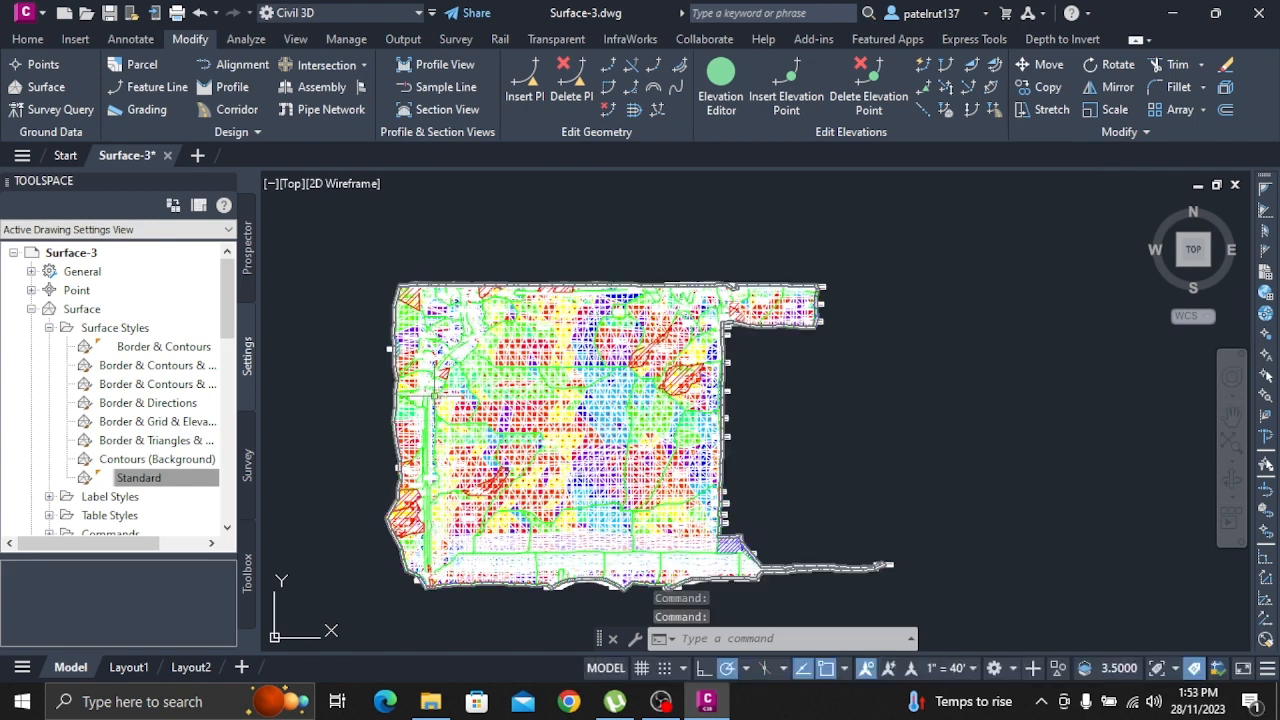
# - Assign the Border & Triangles & Points surface style to the XGND surface in its surface properties
pyautogui.moveTo(435, 397)
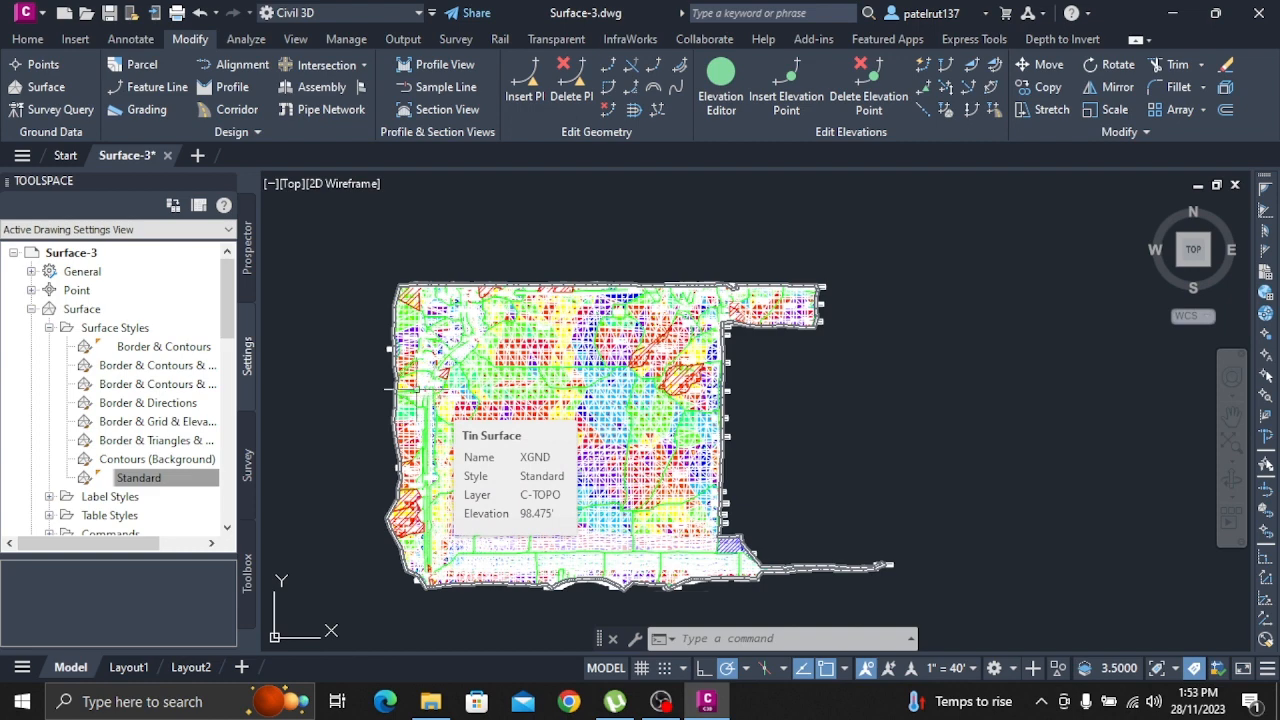
pyautogui.click(245, 280)
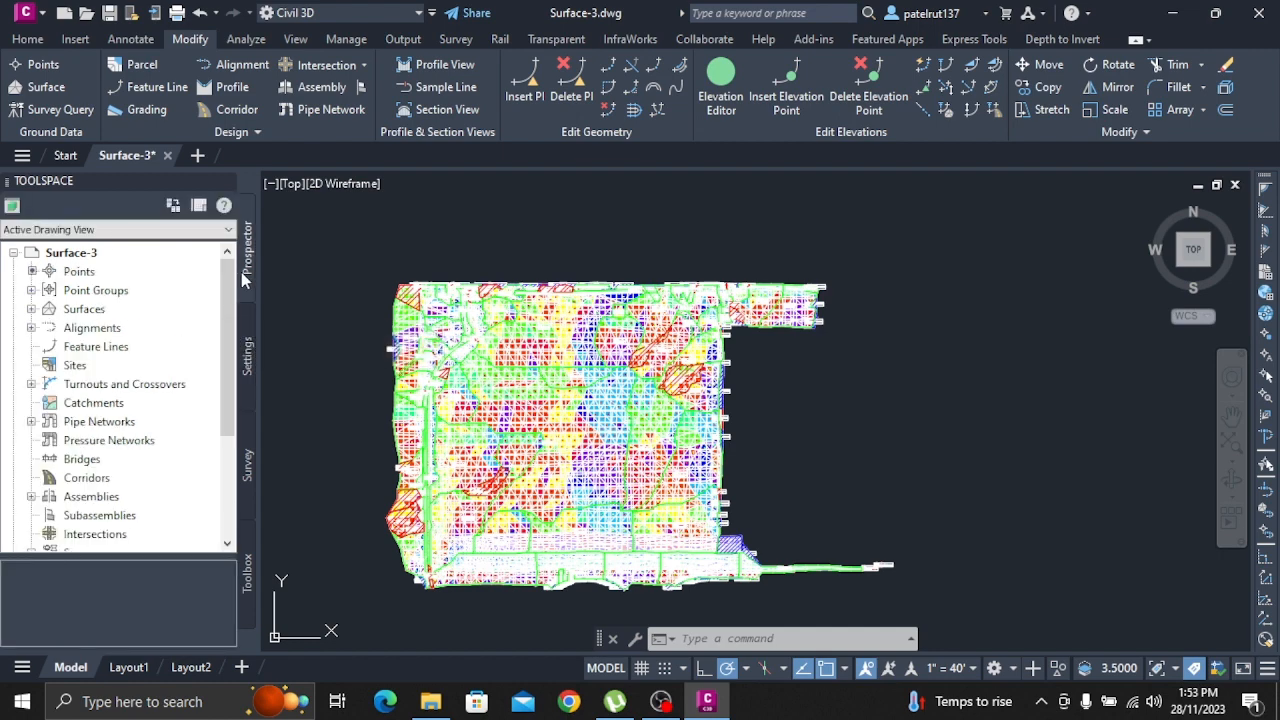
pyautogui.click(32, 309)
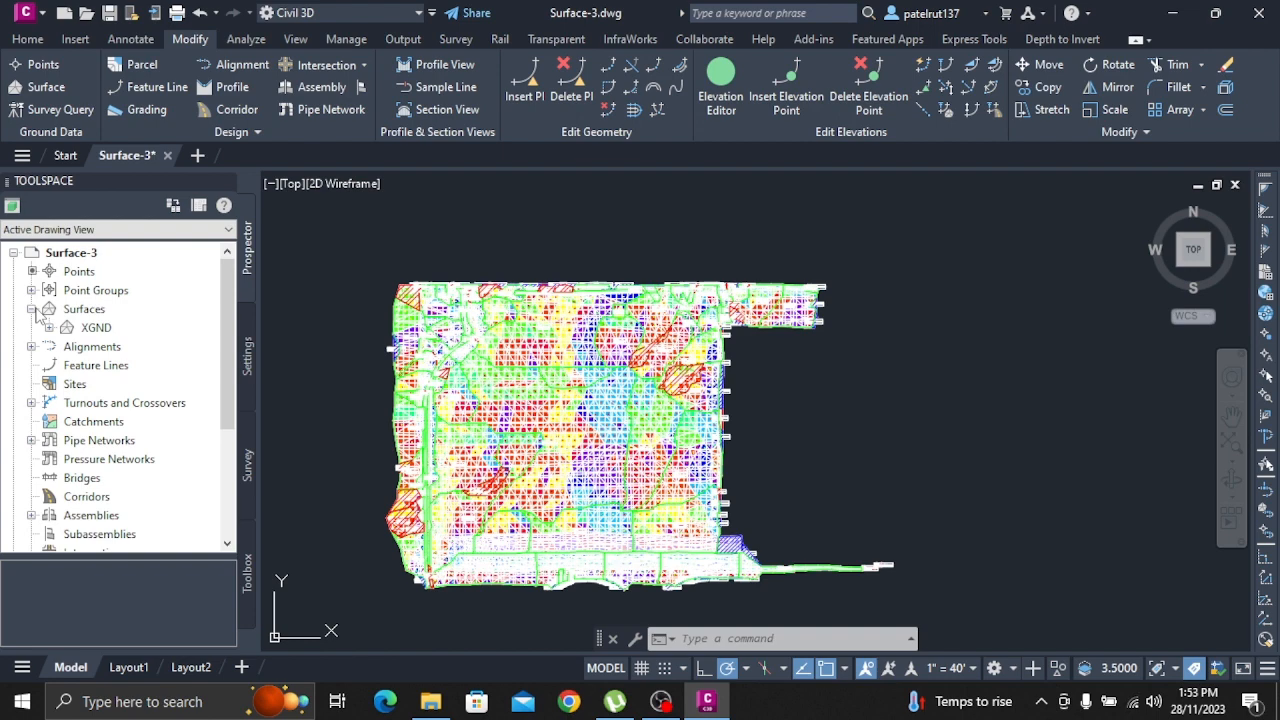
pyautogui.rightClick(98, 332)
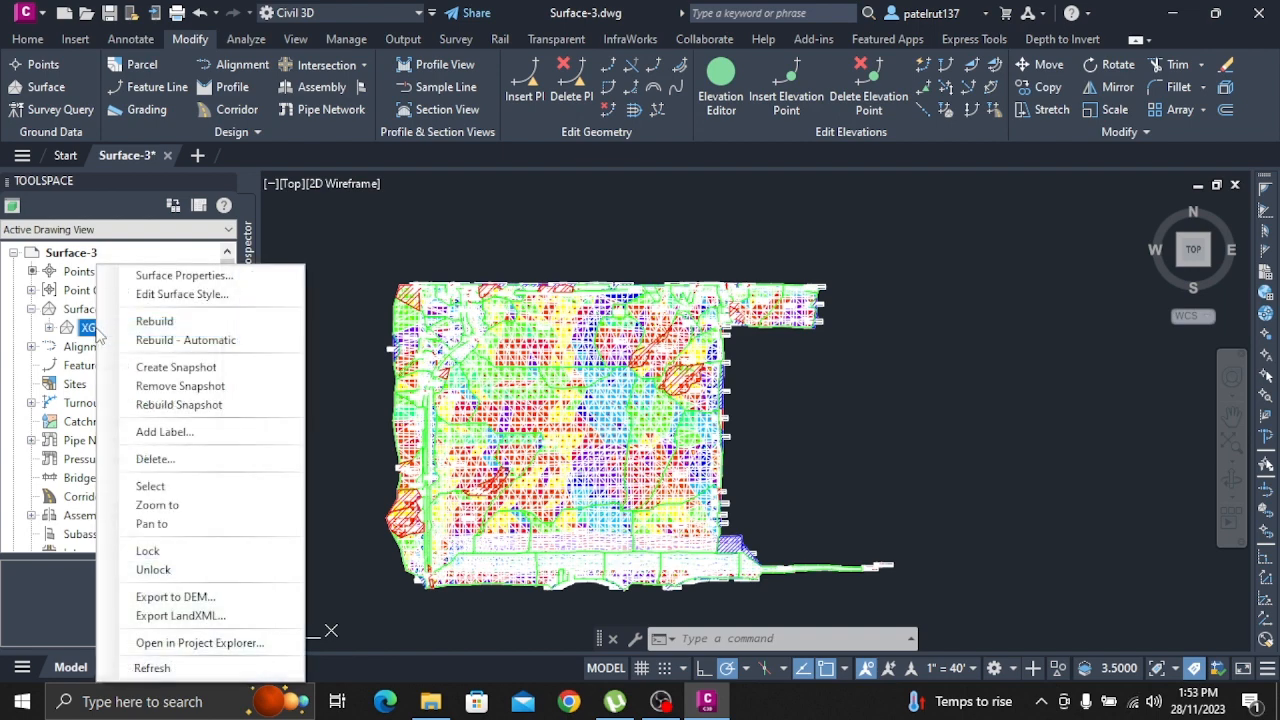
pyautogui.click(145, 278)
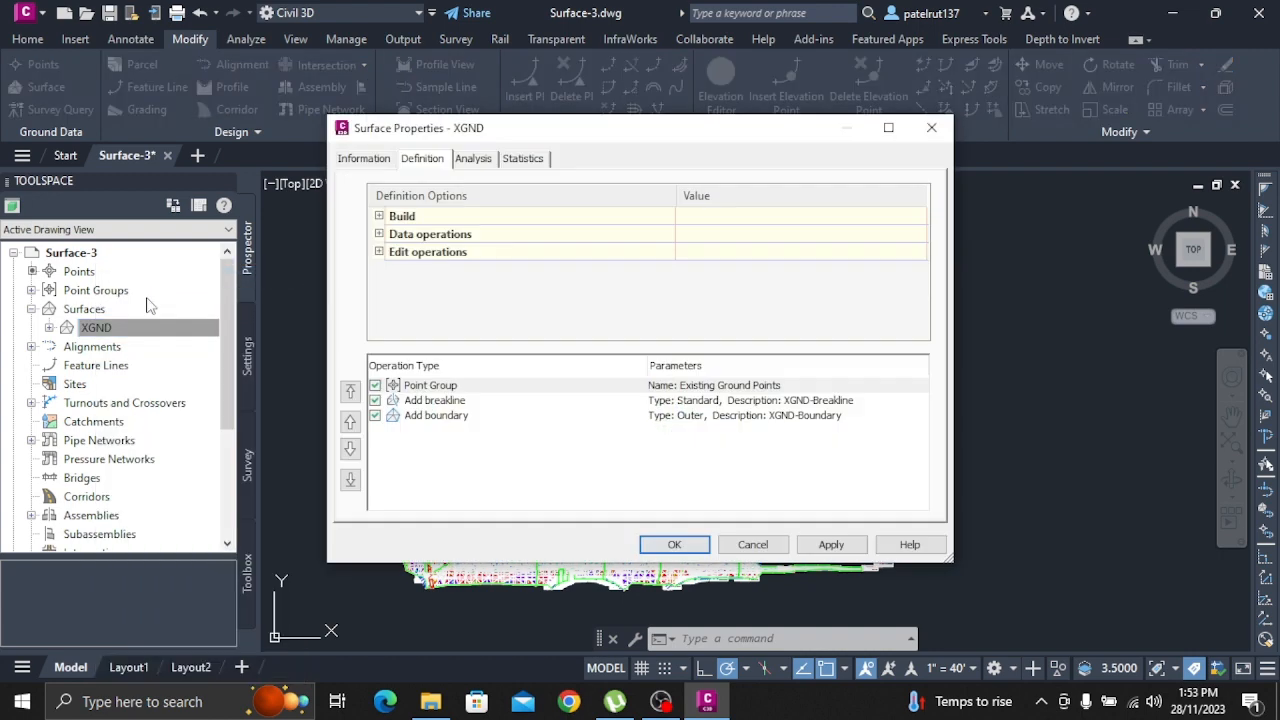
pyautogui.click(364, 159)
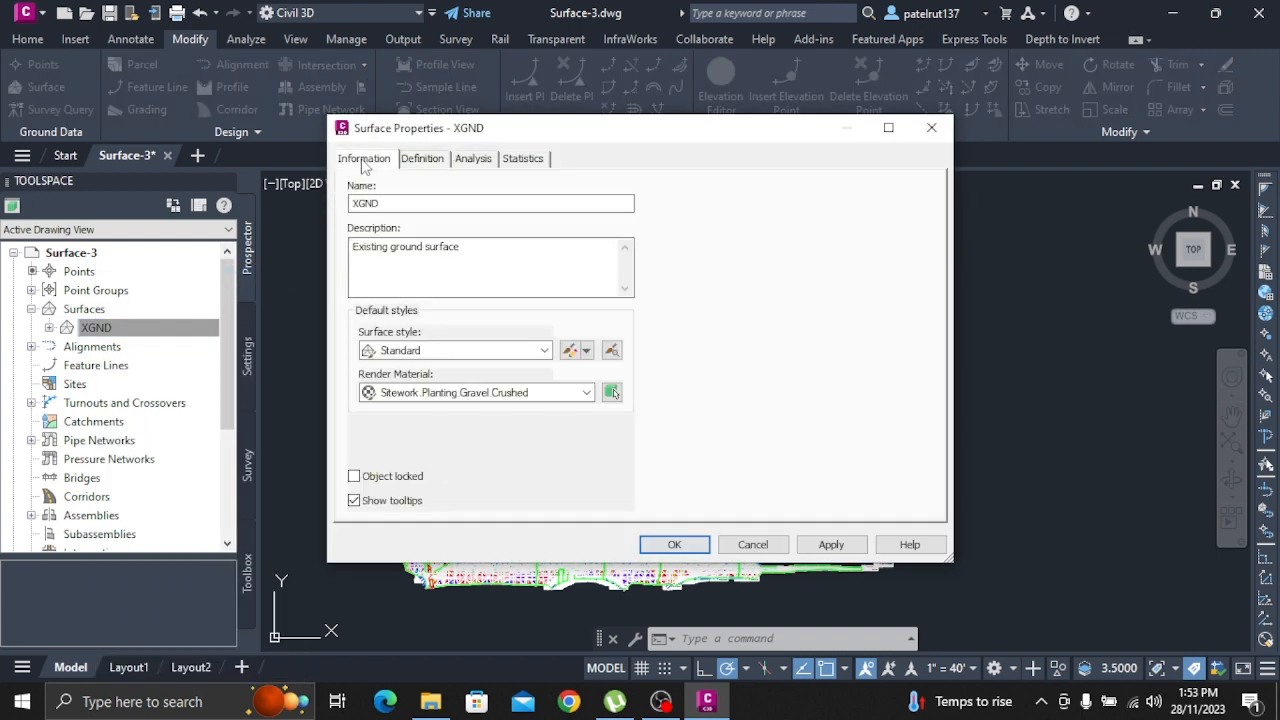
pyautogui.click(354, 254)
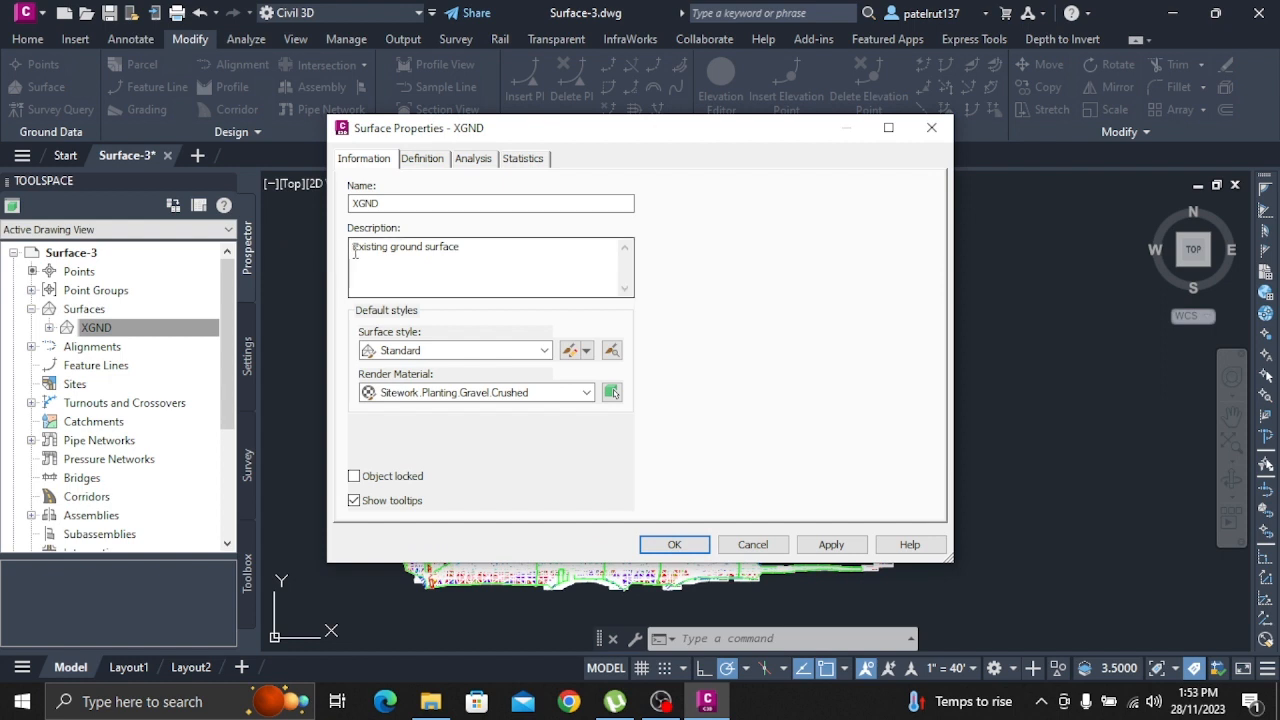
pyautogui.click(417, 351)
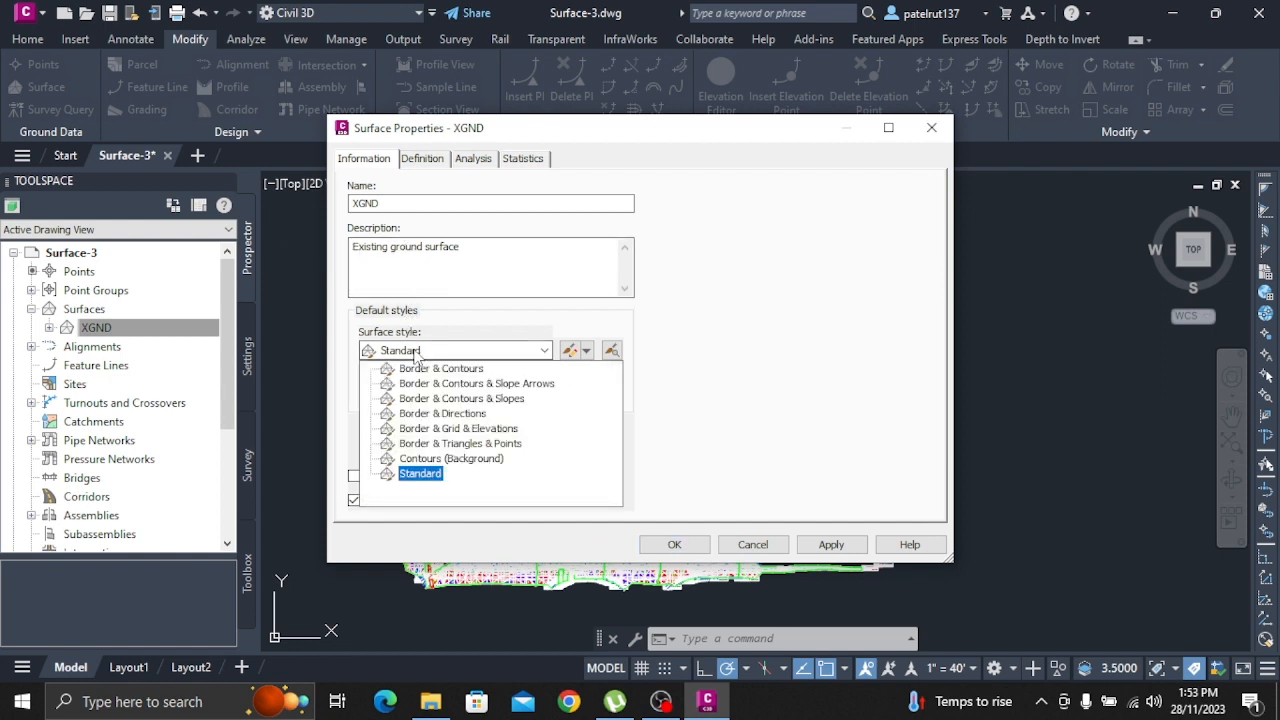
pyautogui.click(471, 443)
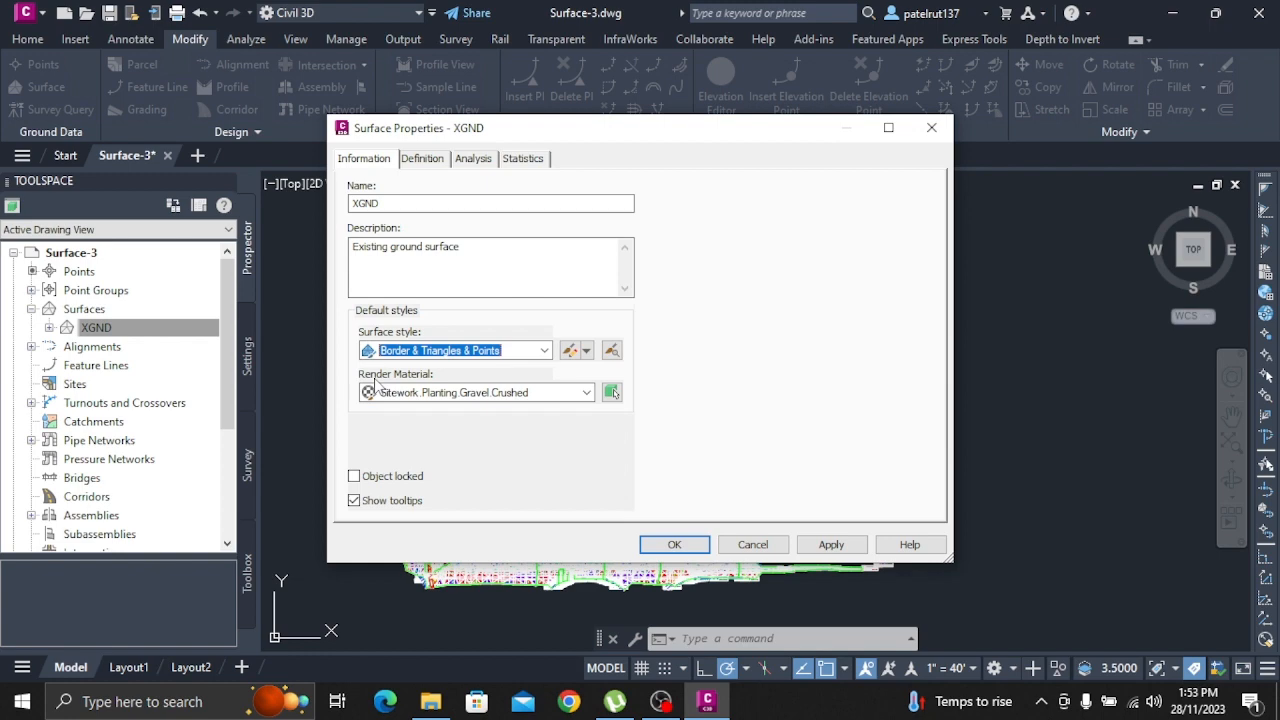
pyautogui.click(660, 545)
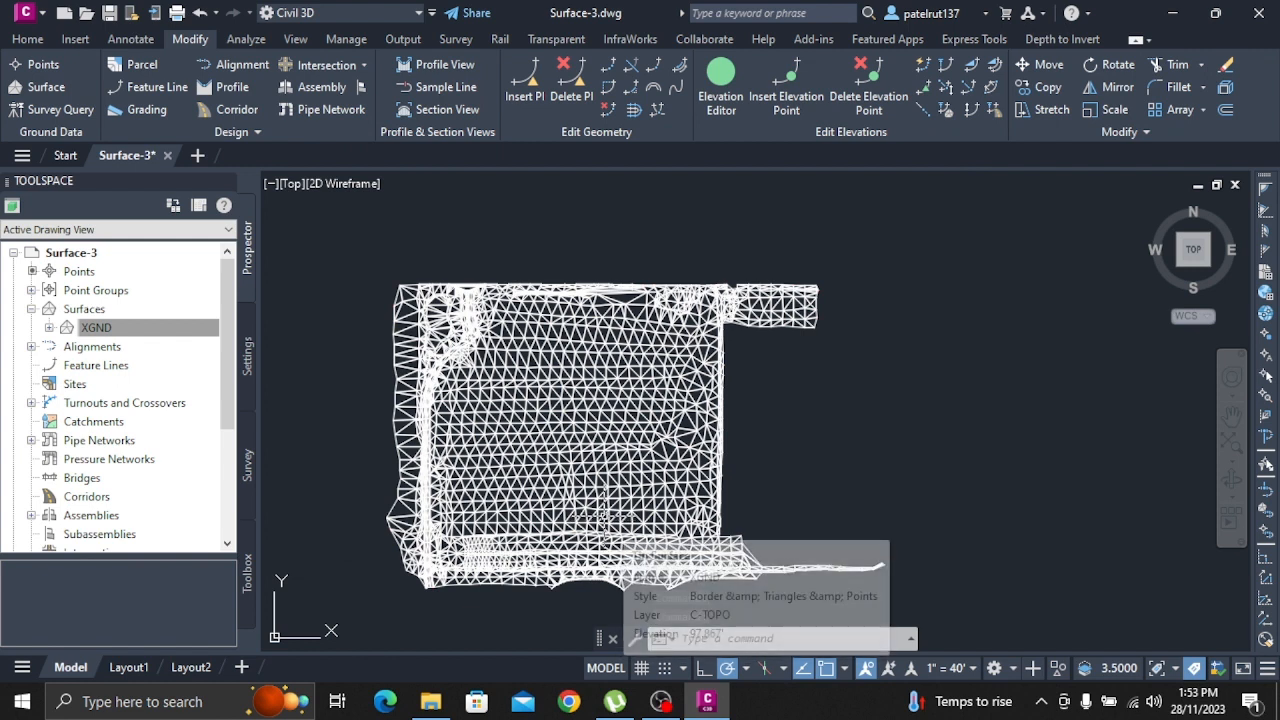
# - Examine the triangulated XGND surface in 3D from several angles with Free Orbit
pyautogui.click(290, 41)
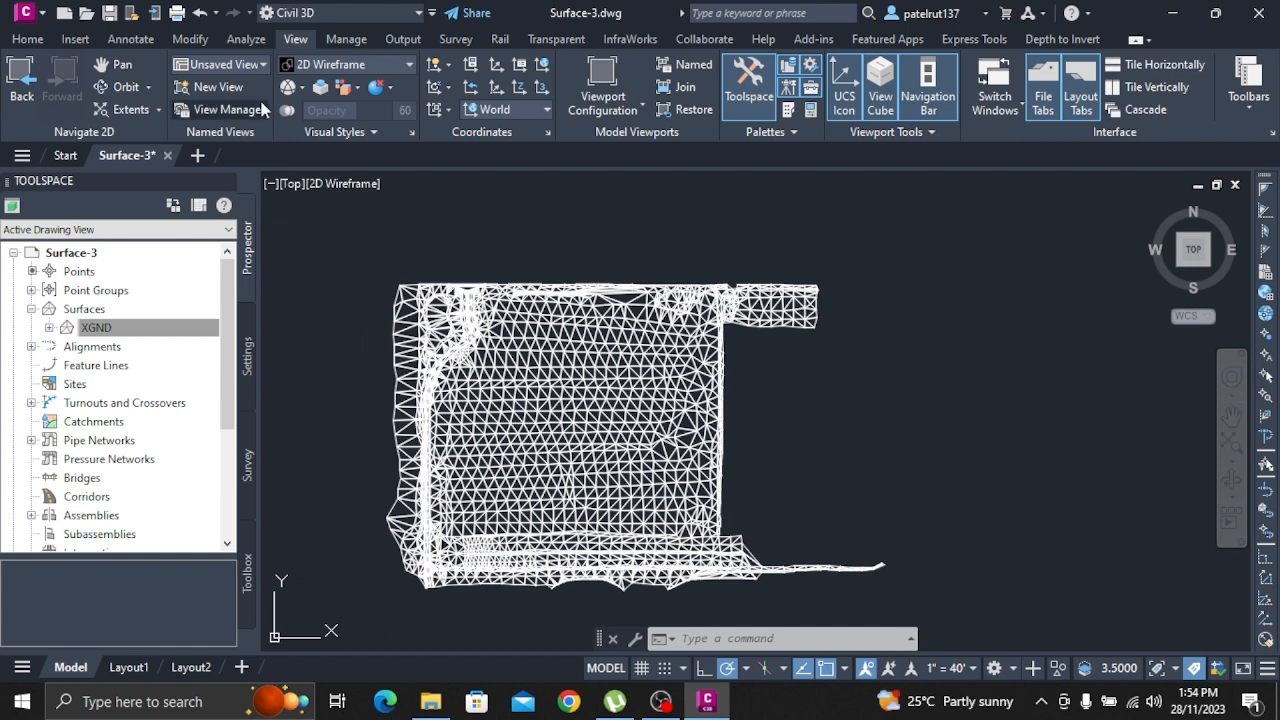
pyautogui.click(148, 89)
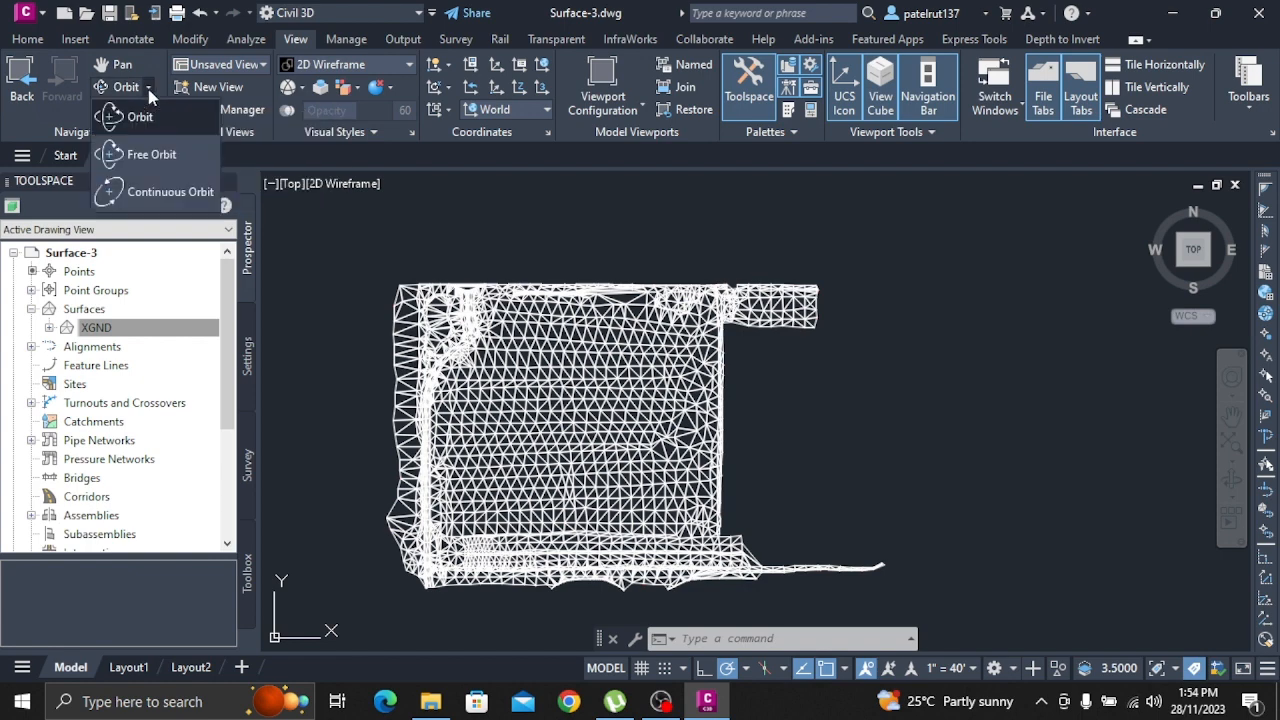
pyautogui.click(147, 156)
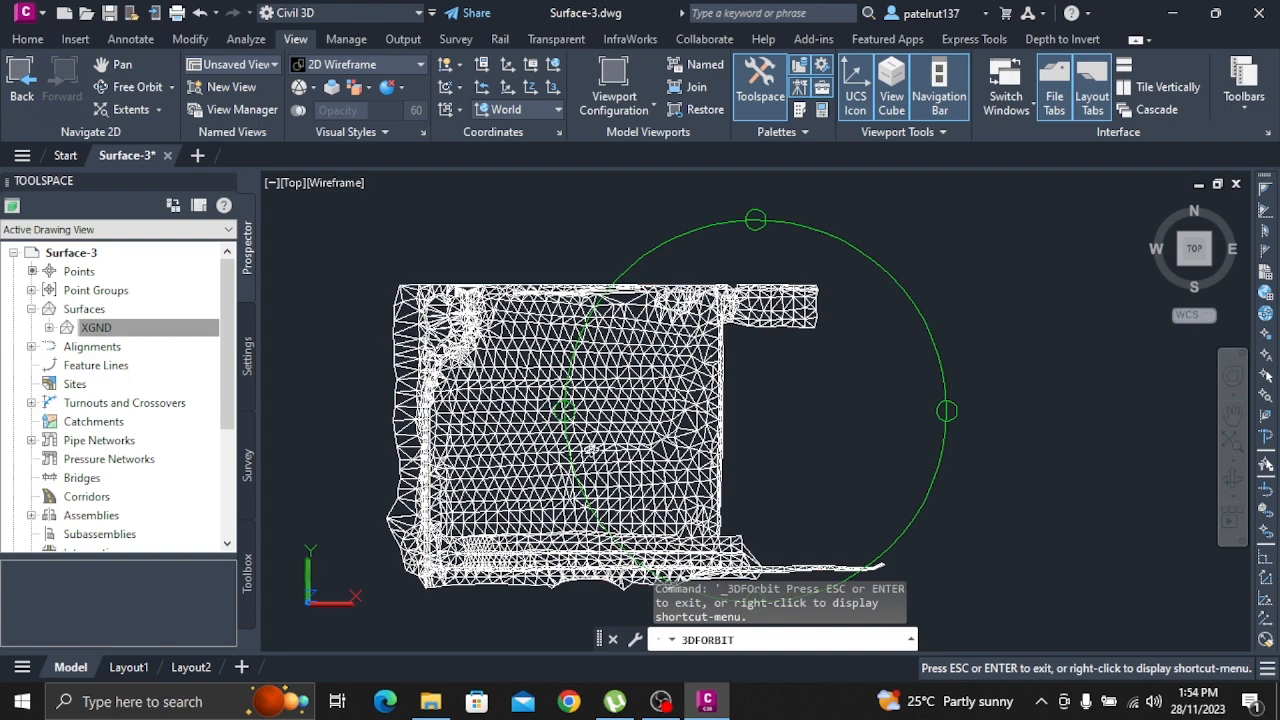
pyautogui.moveTo(734, 417); pyautogui.dragTo(651, 289)
pyautogui.moveTo(562, 410); pyautogui.dragTo(640, 437)
pyautogui.moveTo(618, 352); pyautogui.dragTo(614, 329)
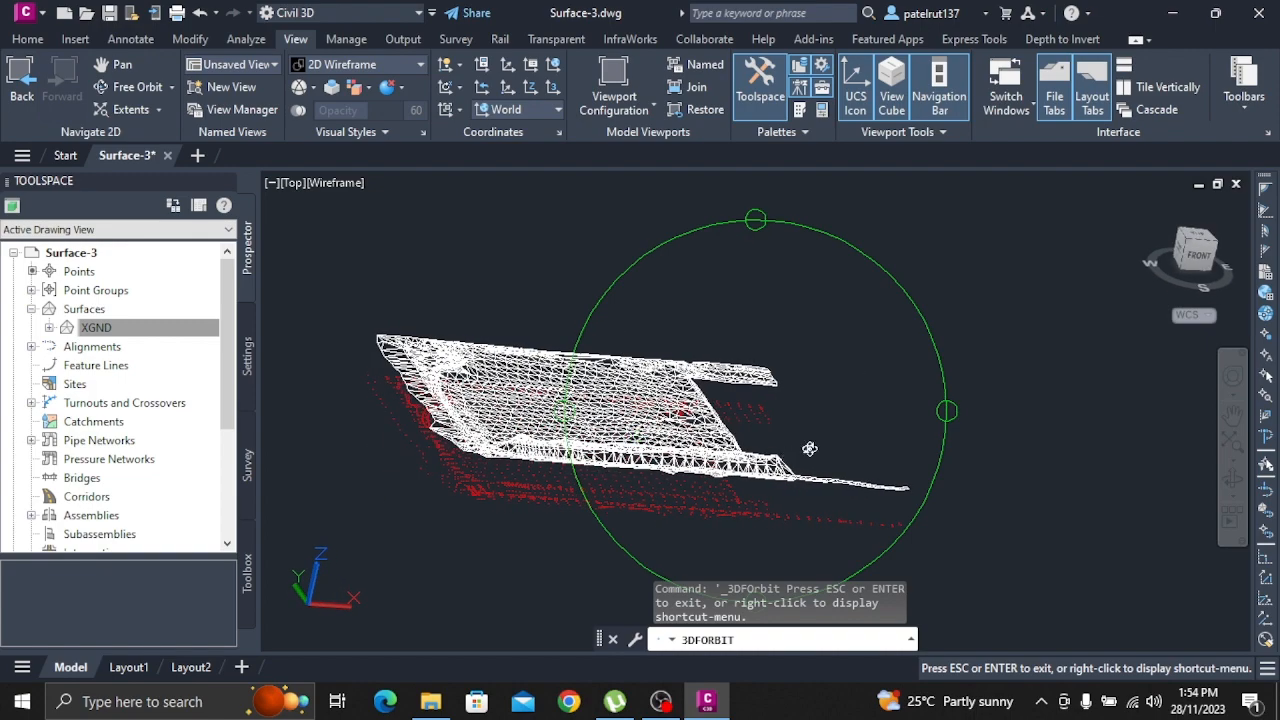
pyautogui.moveTo(934, 413); pyautogui.dragTo(912, 358)
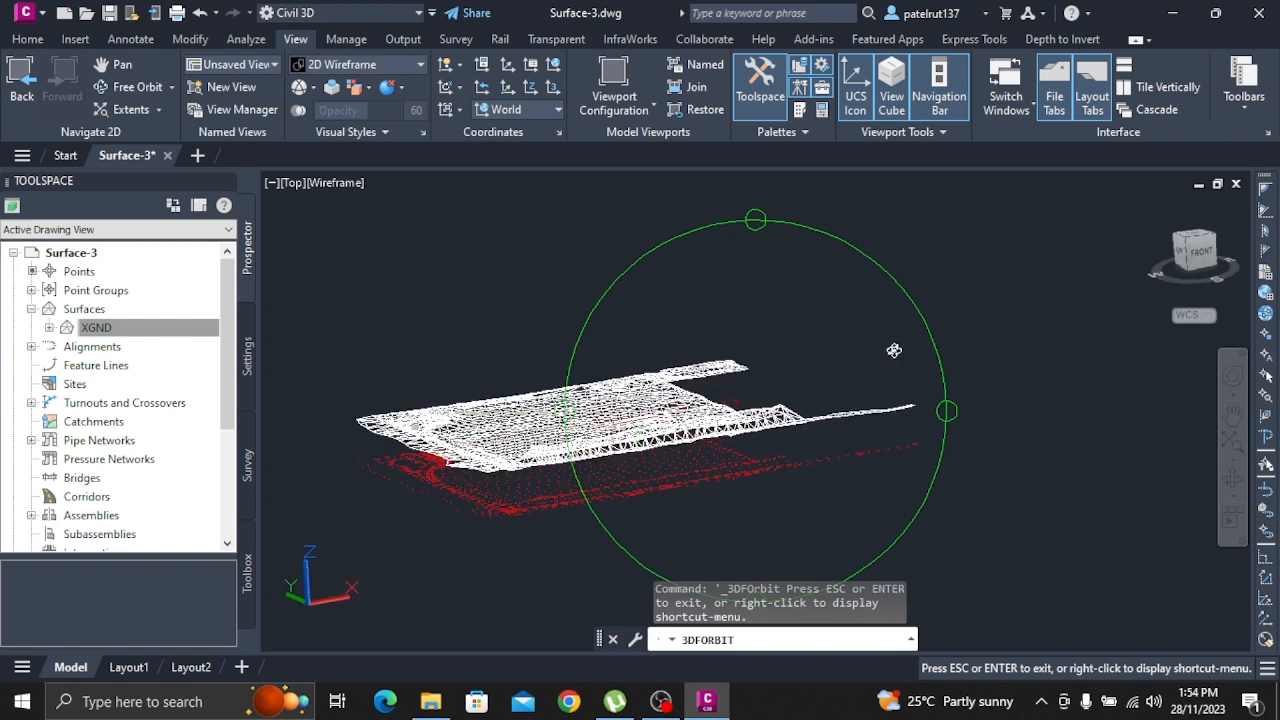
pyautogui.moveTo(763, 220); pyautogui.dragTo(760, 280)
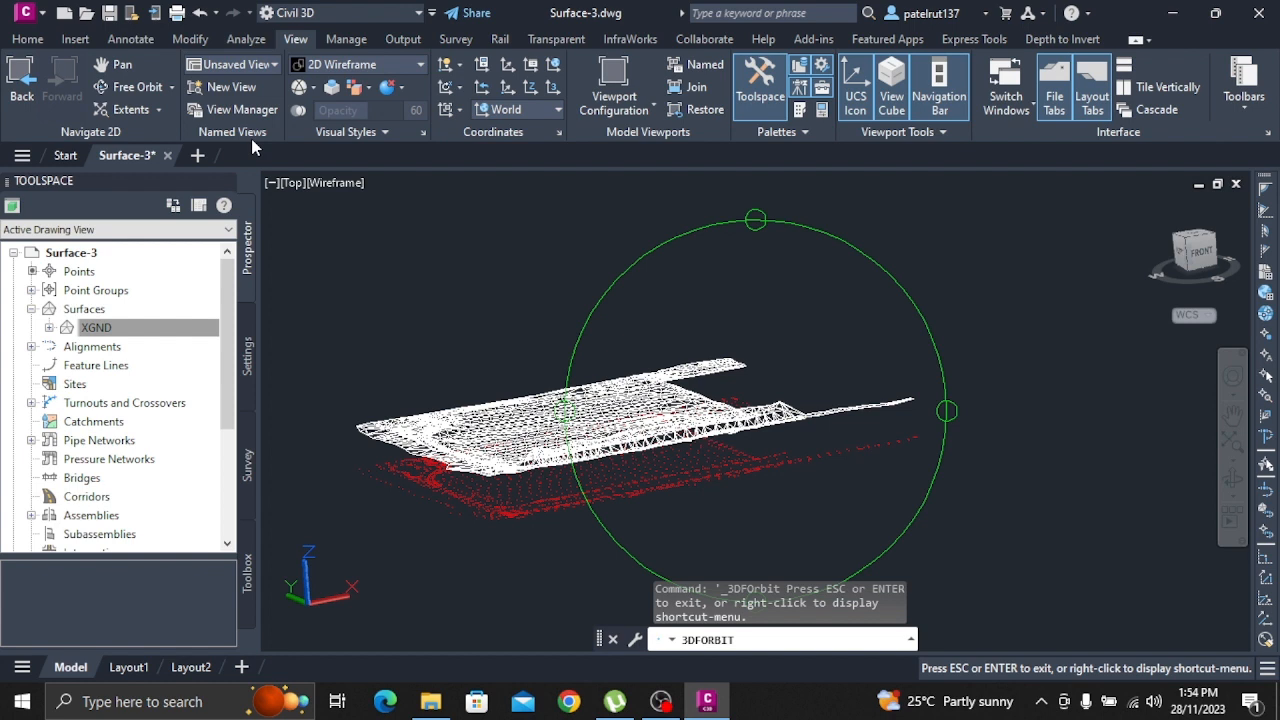
# - Return the model to the preset Top view
pyautogui.click(274, 64)
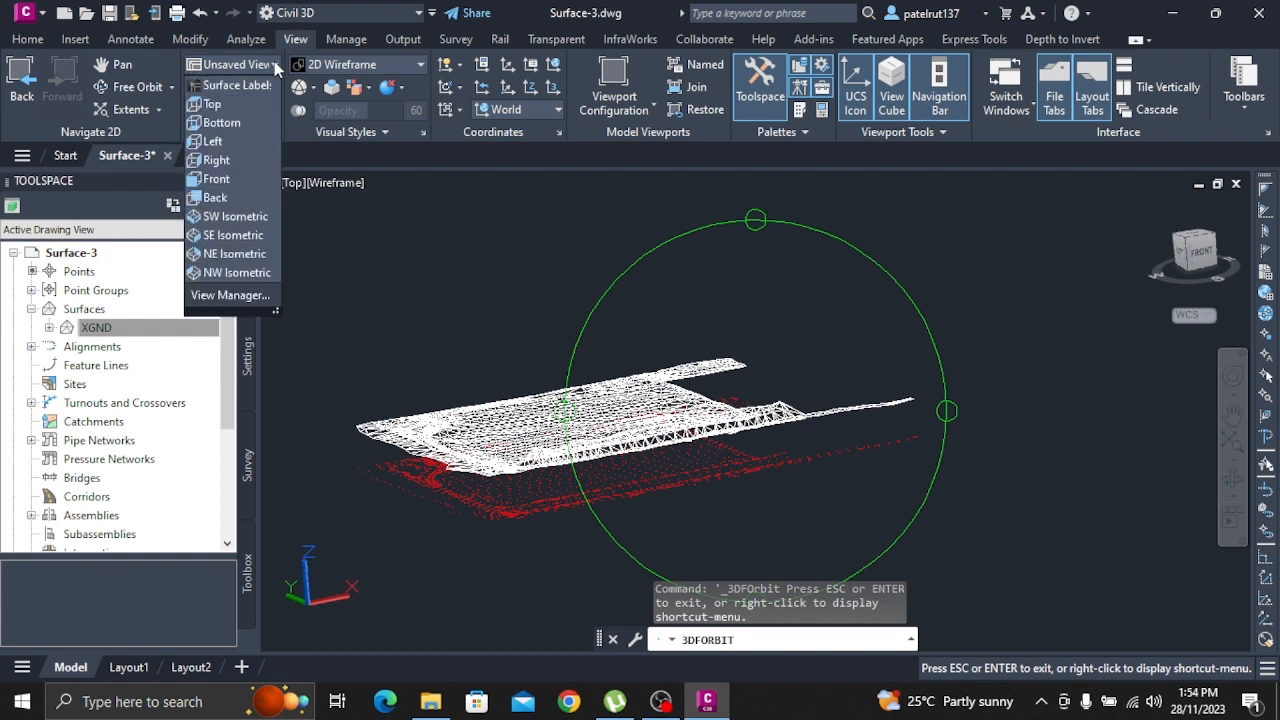
pyautogui.click(212, 104)
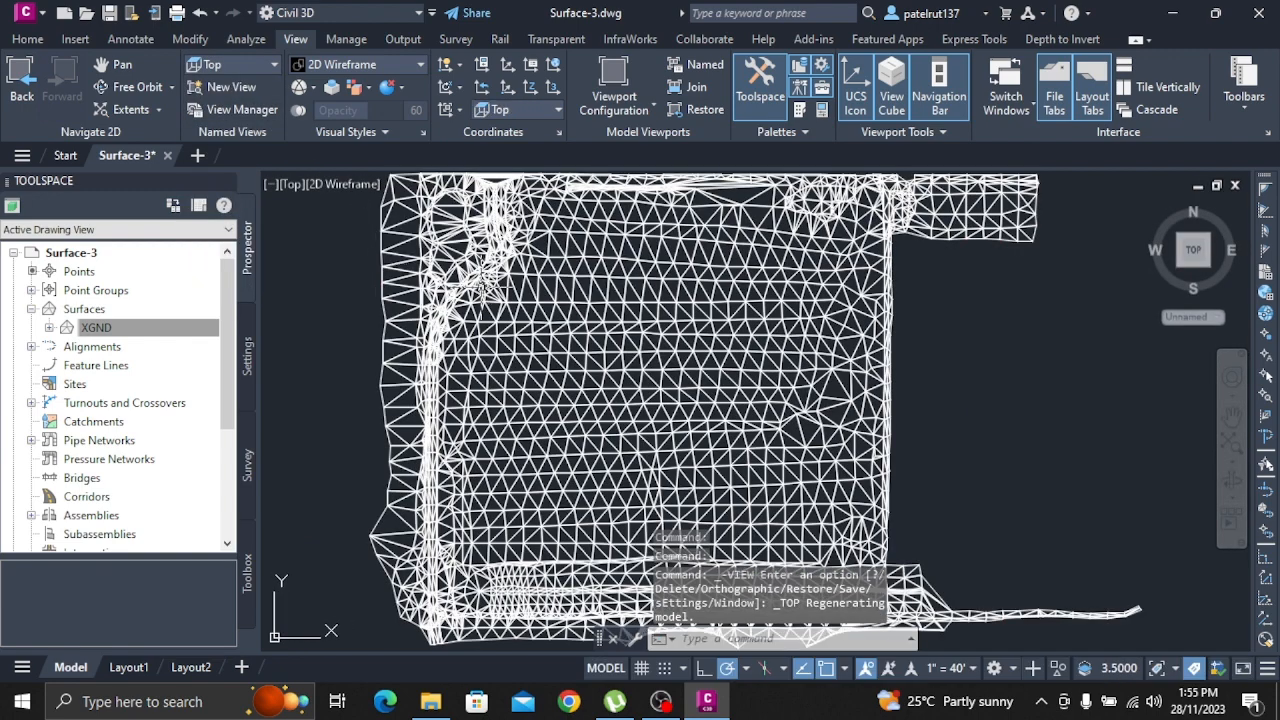
pyautogui.moveTo(485, 288)
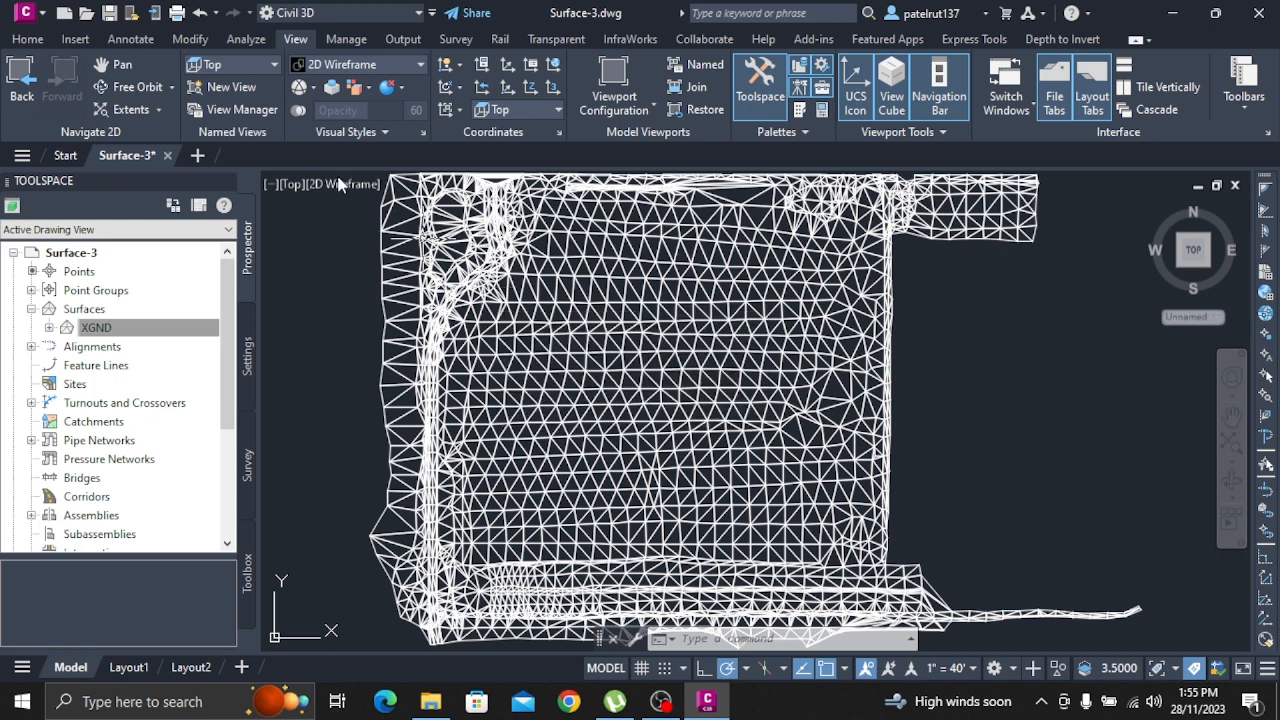
# - Assign the Standard surface style to the XGND surface in its surface properties
pyautogui.click(119, 330)
pyautogui.rightClick(119, 330)
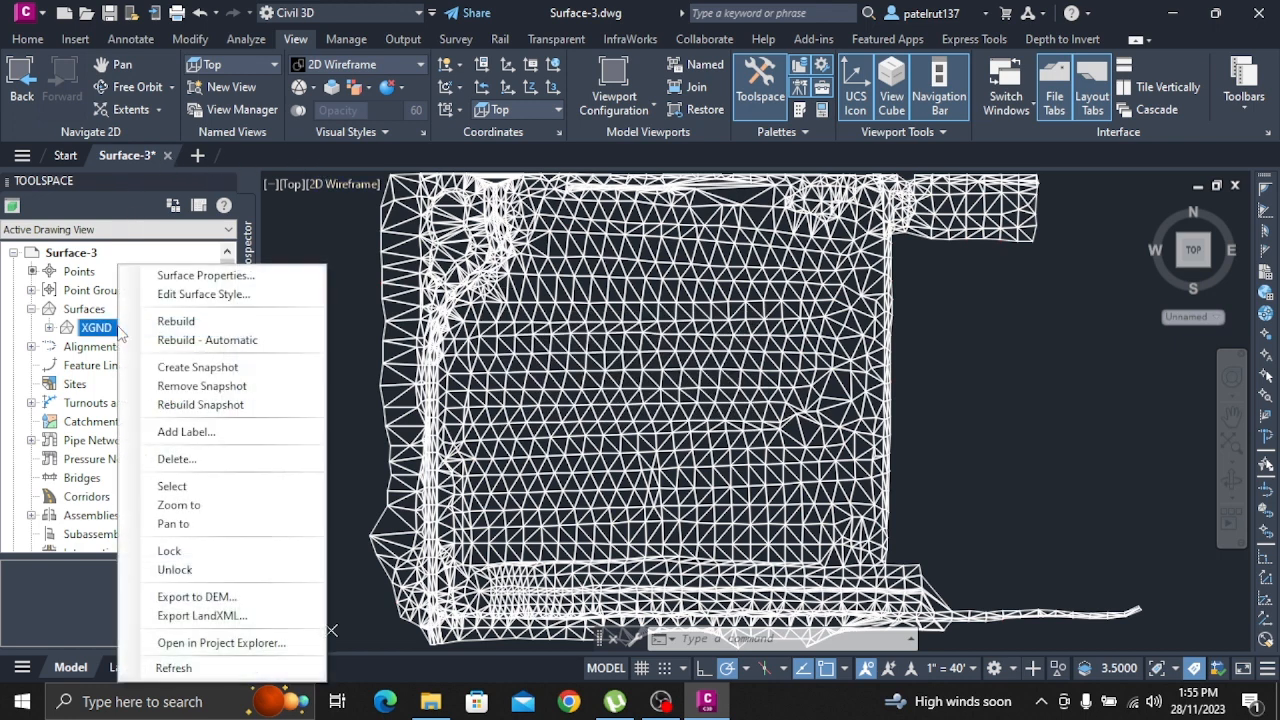
pyautogui.click(222, 276)
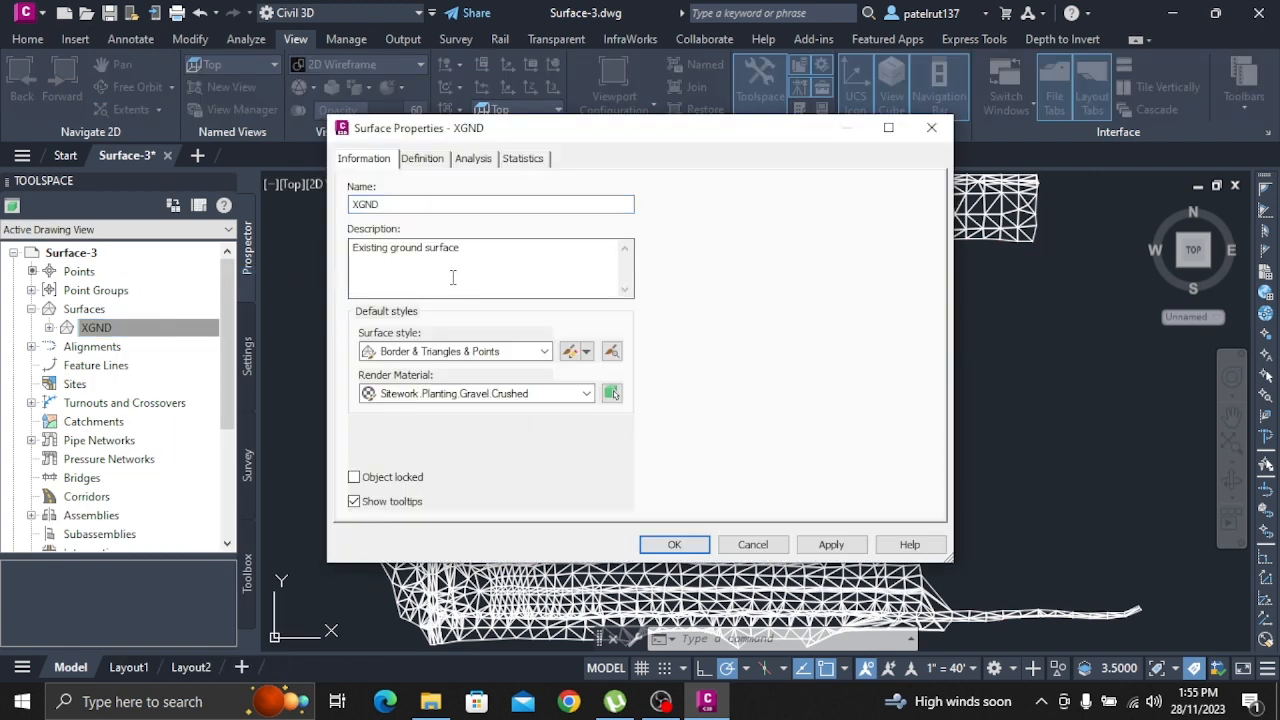
pyautogui.click(433, 351)
pyautogui.click(420, 474)
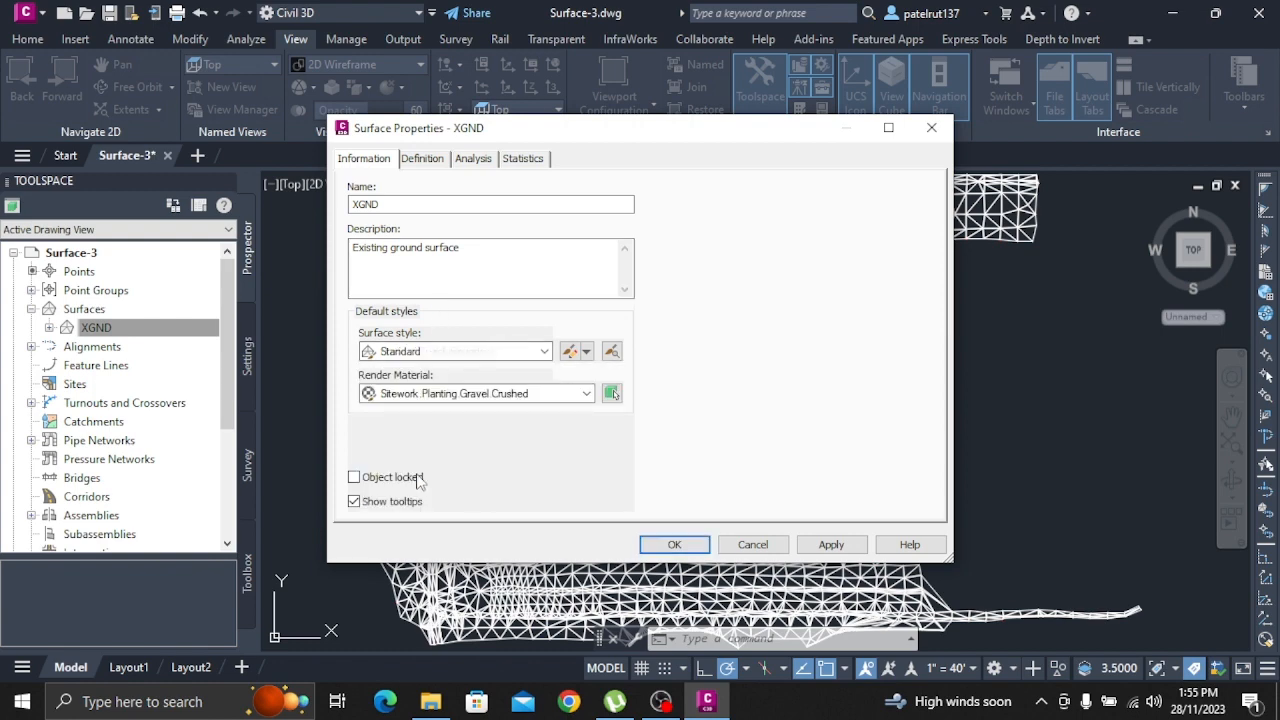
pyautogui.click(684, 548)
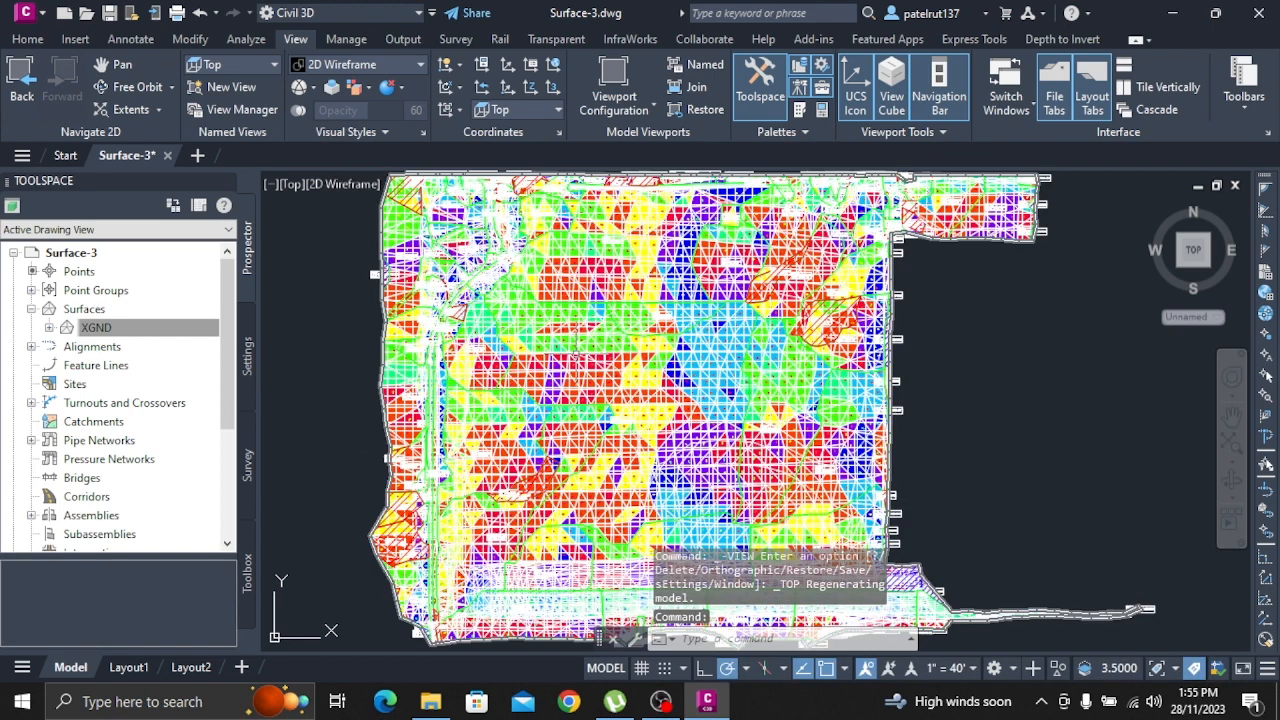
# - Restore the Surface Labels named view of the drawing
pyautogui.moveTo(576, 355)
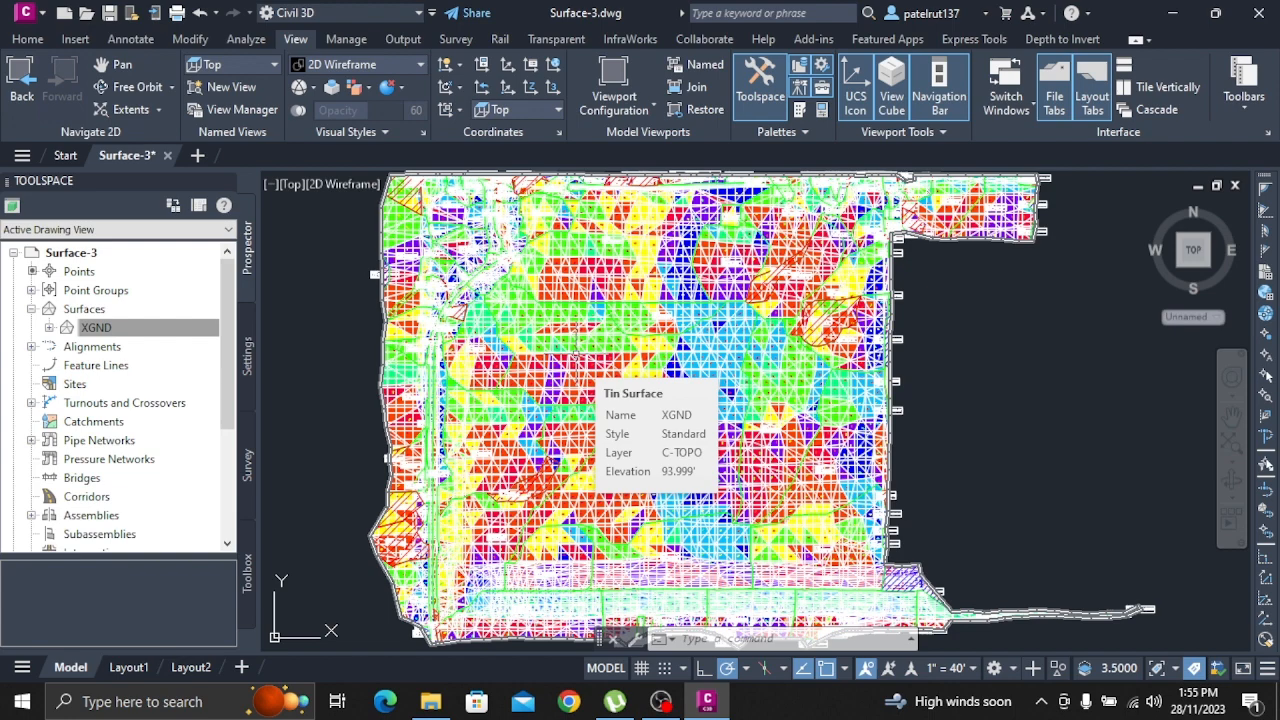
pyautogui.scroll(-4, 780, 230)
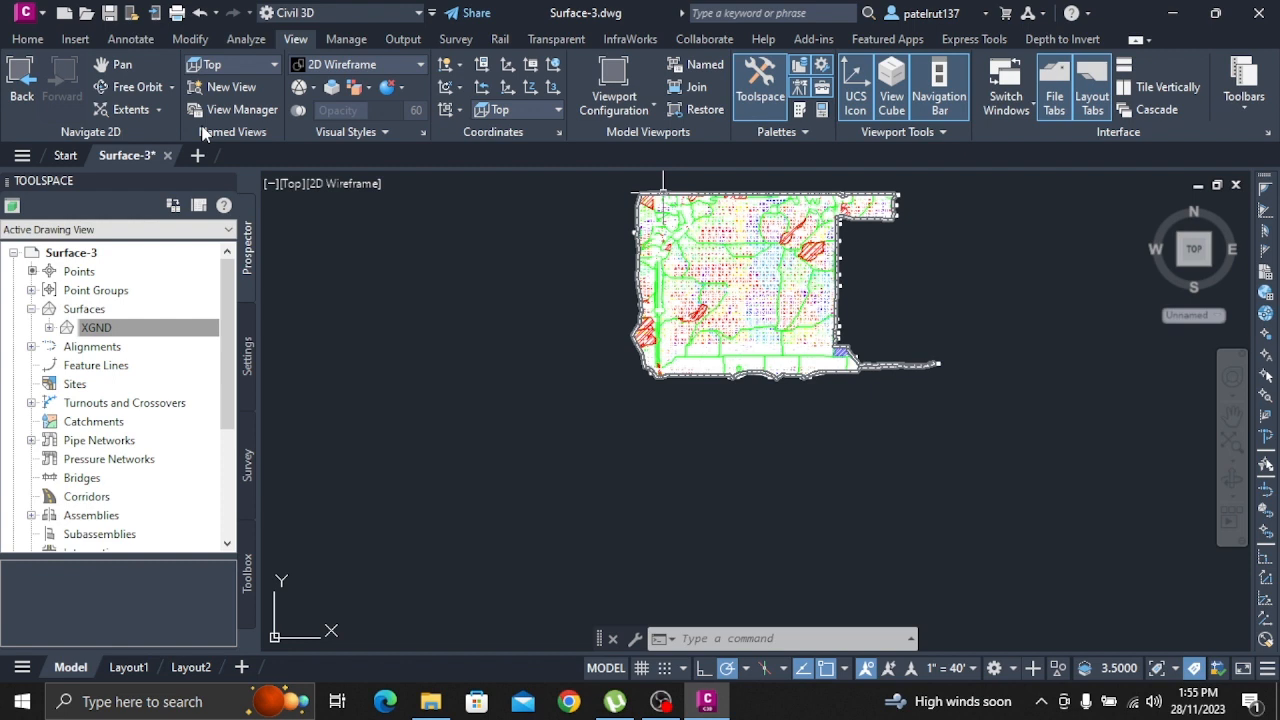
pyautogui.click(275, 65)
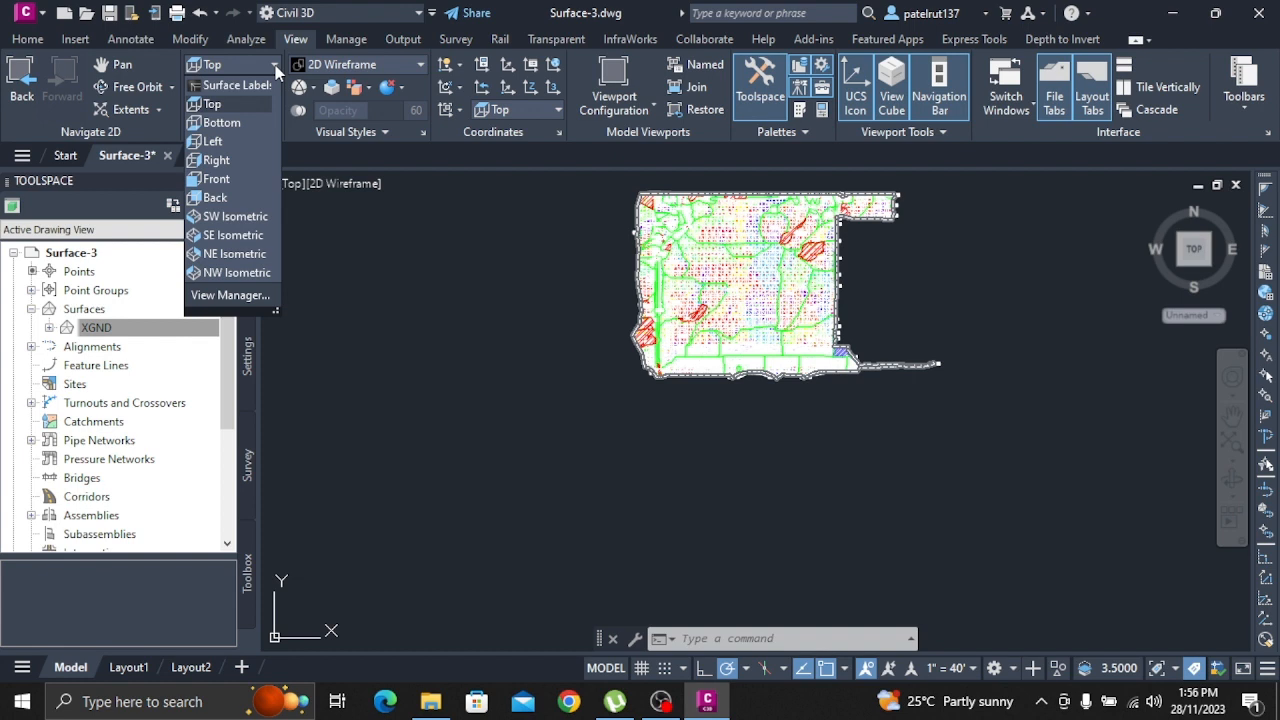
pyautogui.click(275, 65)
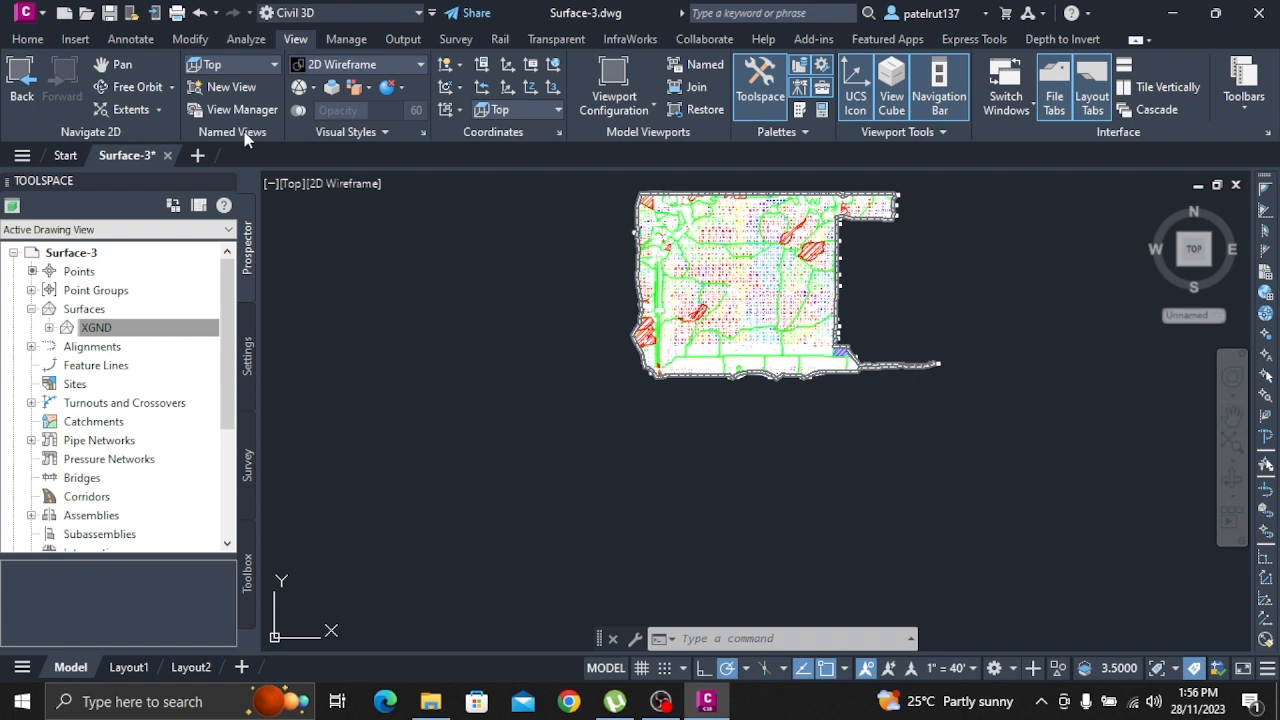
pyautogui.click(275, 65)
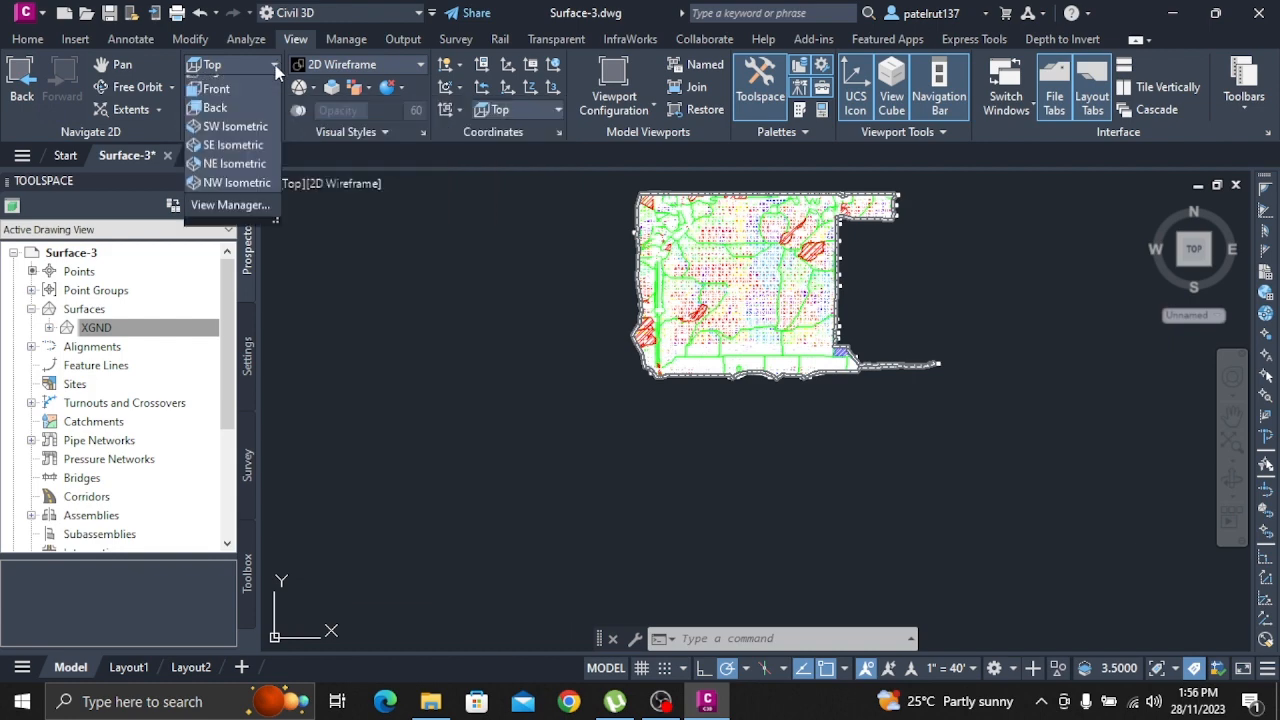
pyautogui.click(236, 86)
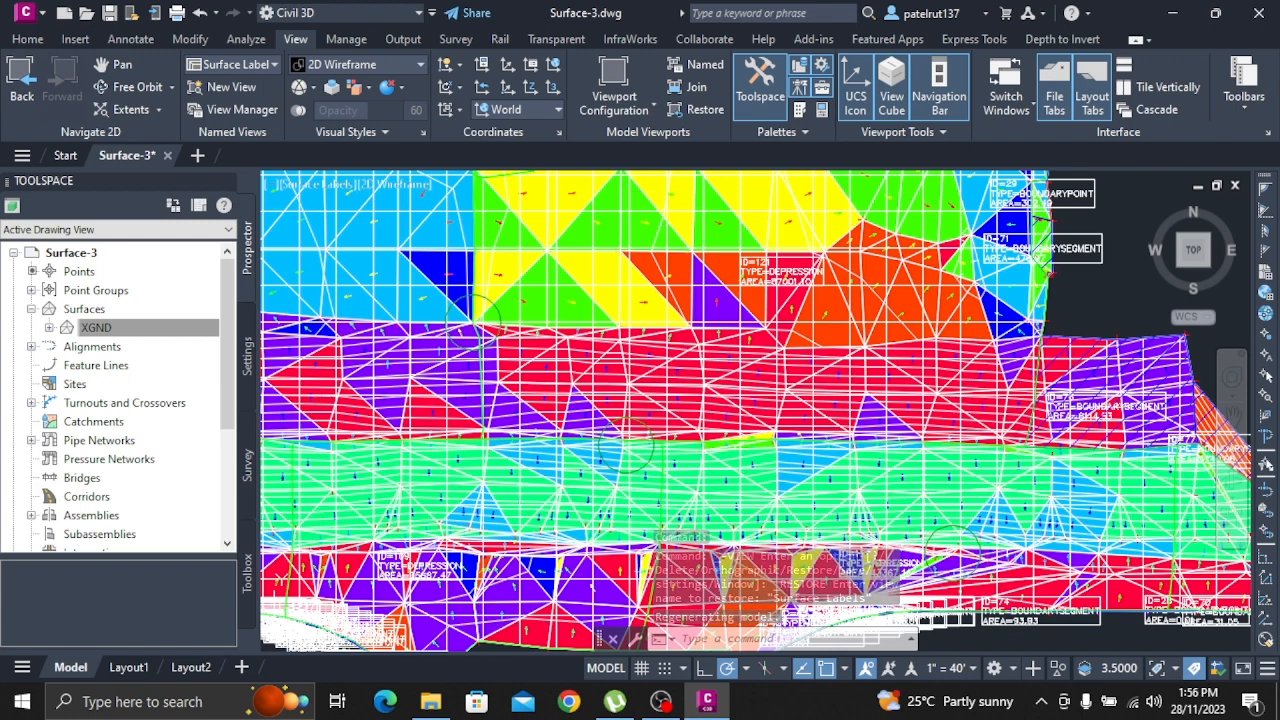
pyautogui.write('P')
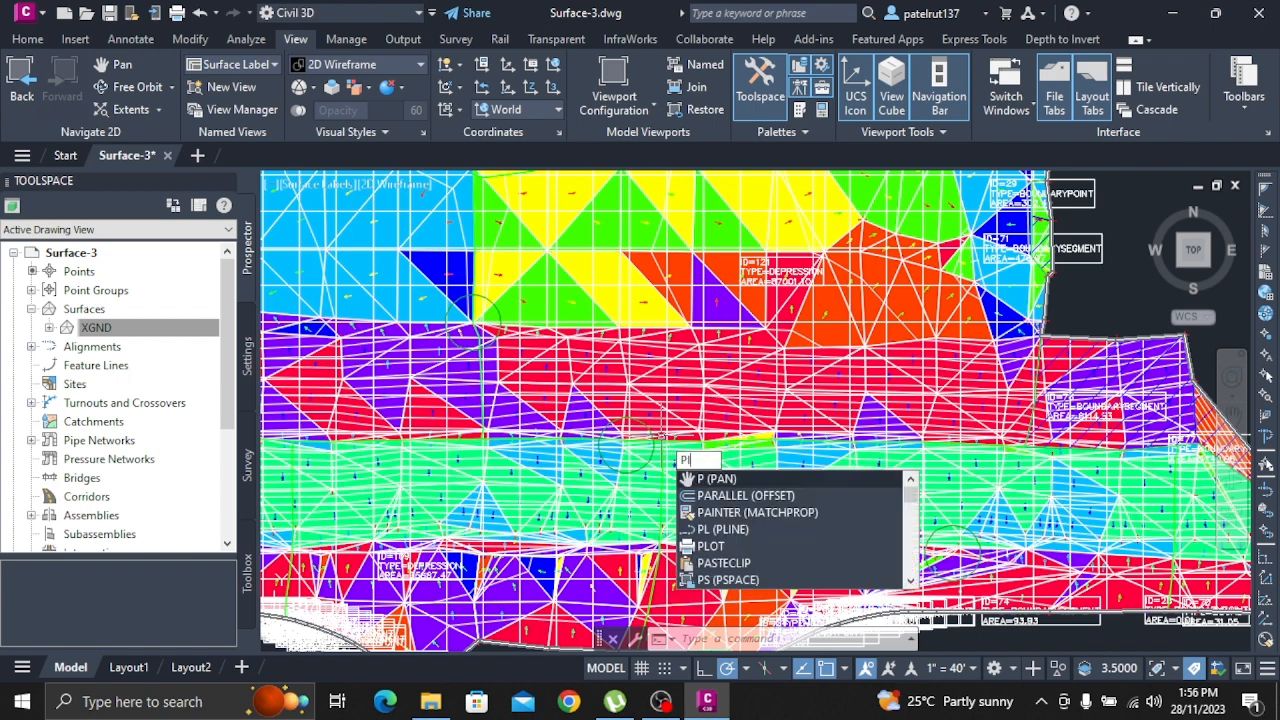
pyautogui.write('L')
pyautogui.press('BackSpace')
pyautogui.write('lINE')
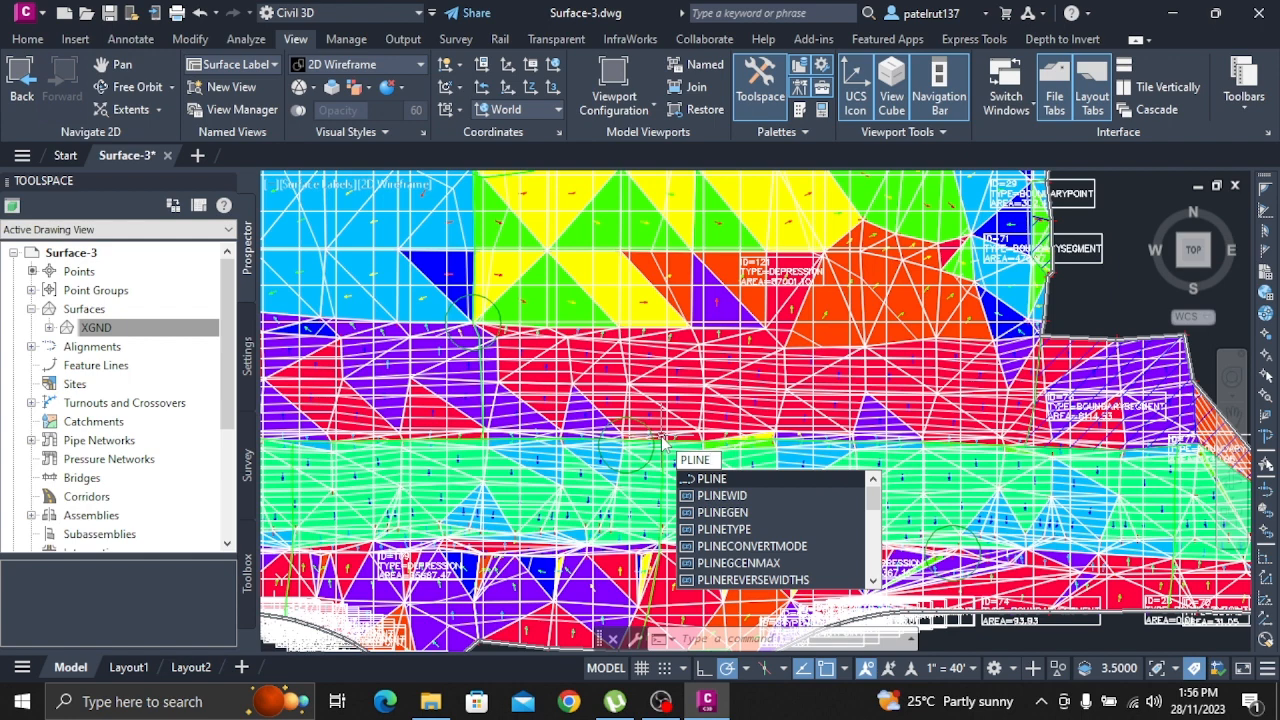
pyautogui.press('Return')
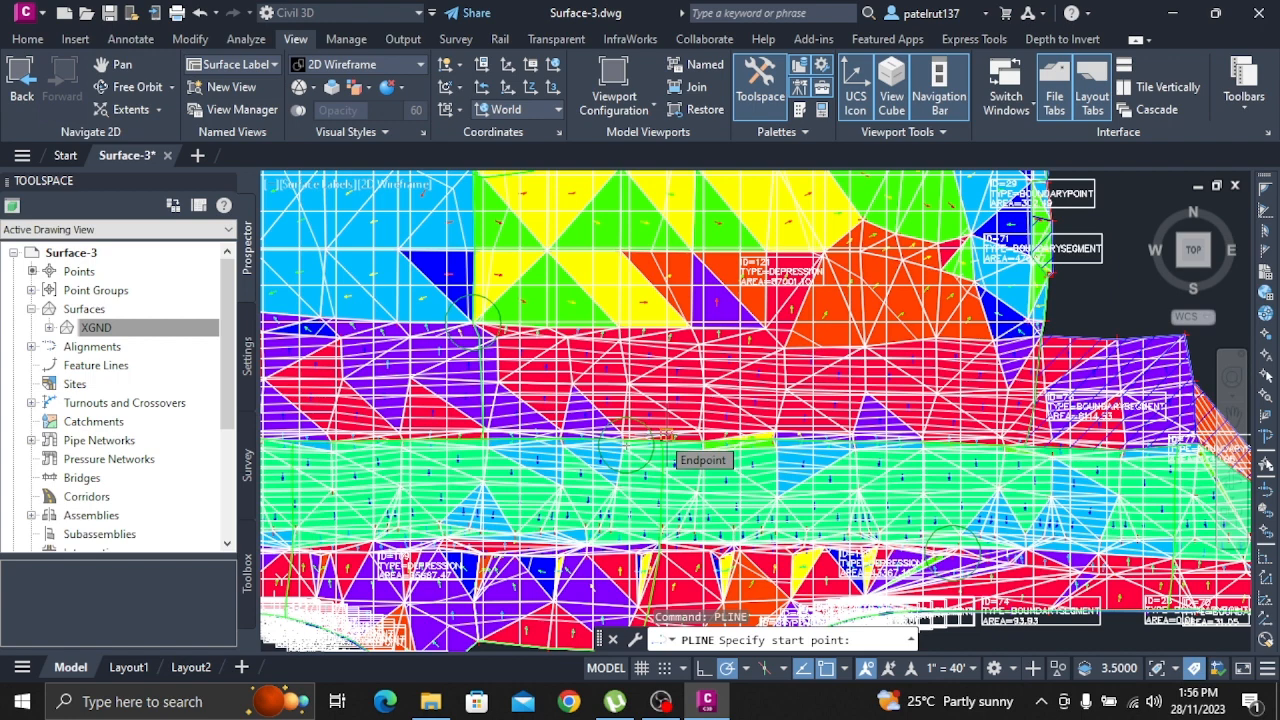
pyautogui.scroll(5, 640, 460)
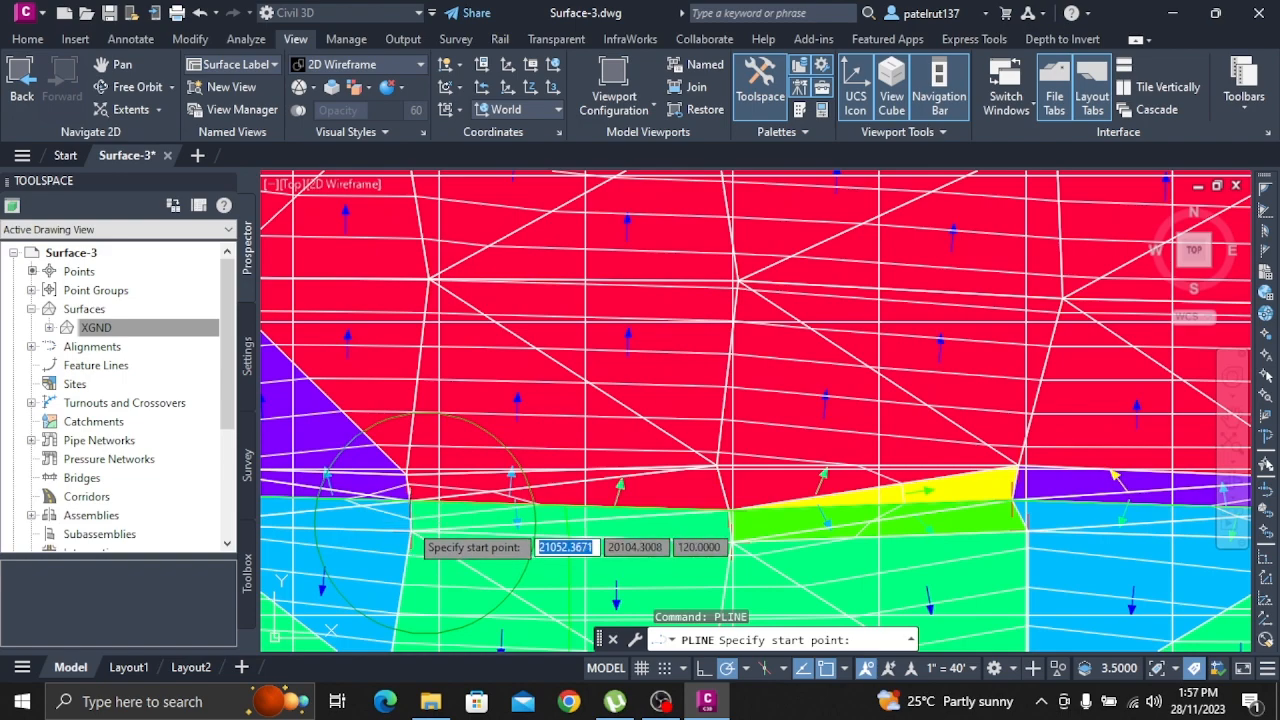
pyautogui.scroll(2, 405, 542)
pyautogui.scroll(-3, 405, 542)
pyautogui.scroll(4, 400, 545)
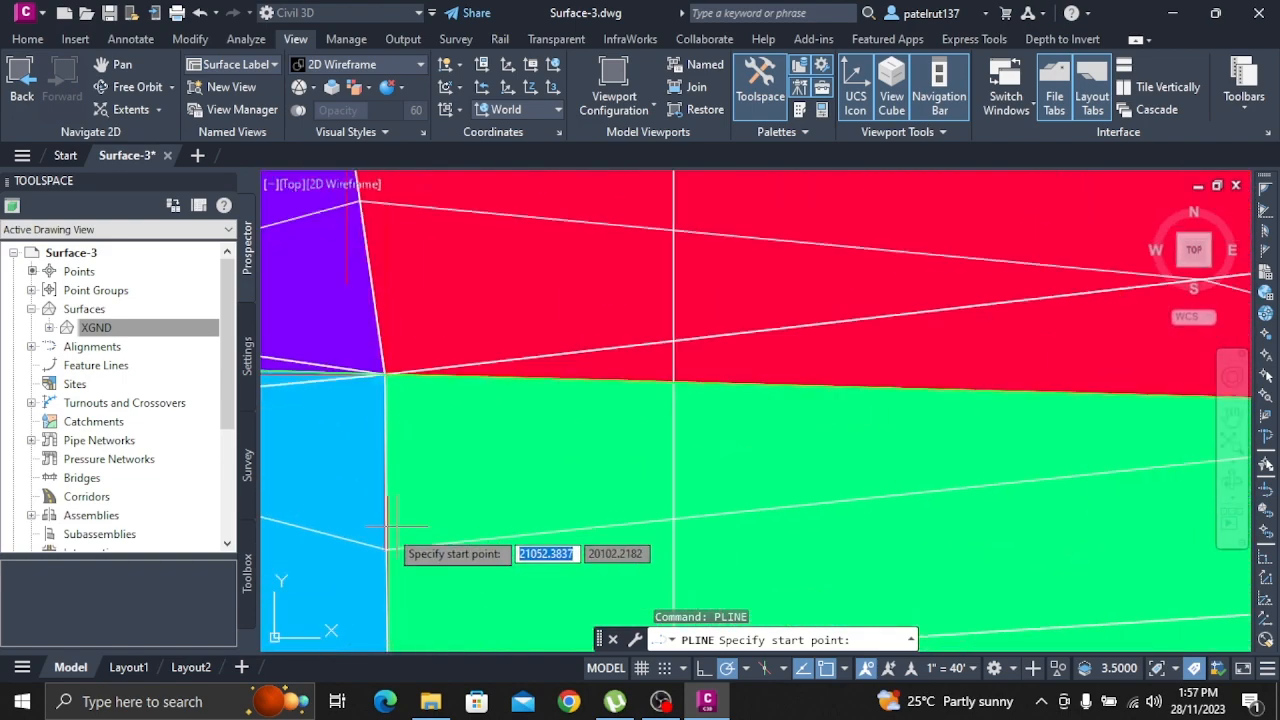
pyautogui.scroll(-2, 390, 535)
pyautogui.scroll(-3, 300, 505)
pyautogui.scroll(3, 330, 510)
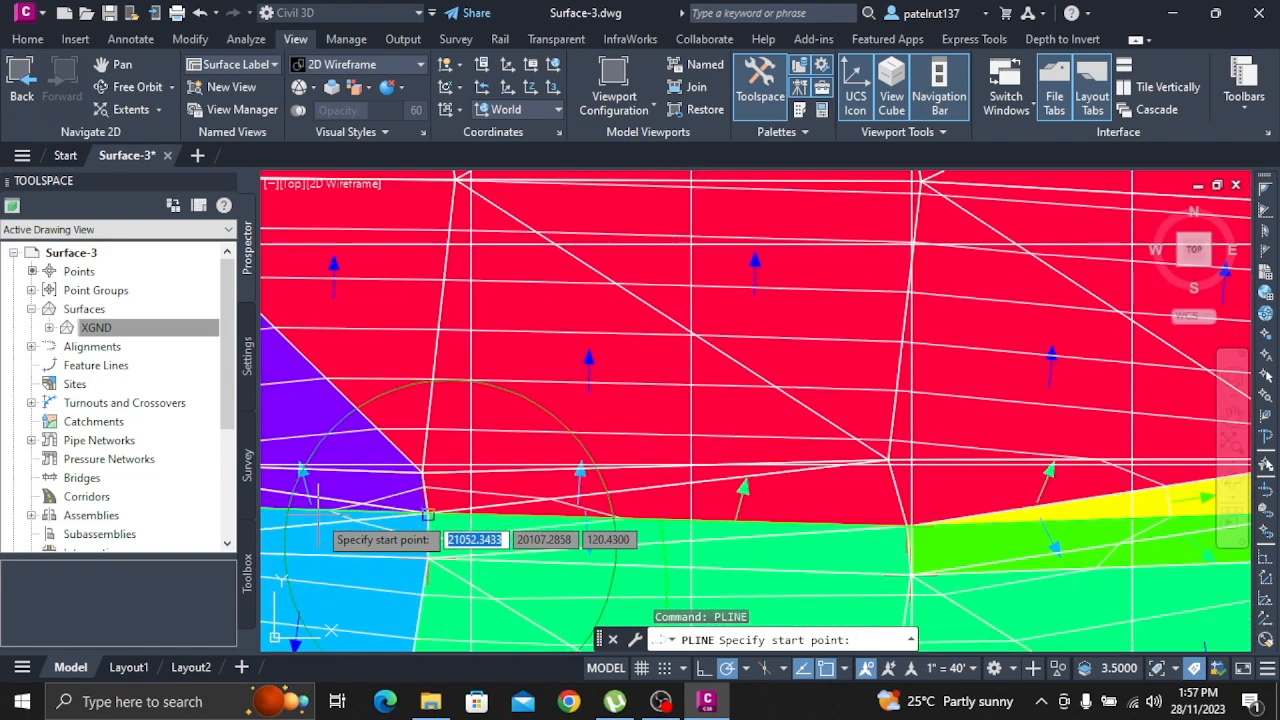
pyautogui.scroll(2, 377, 548)
pyautogui.scroll(-3, 470, 590)
pyautogui.scroll(3, 470, 575)
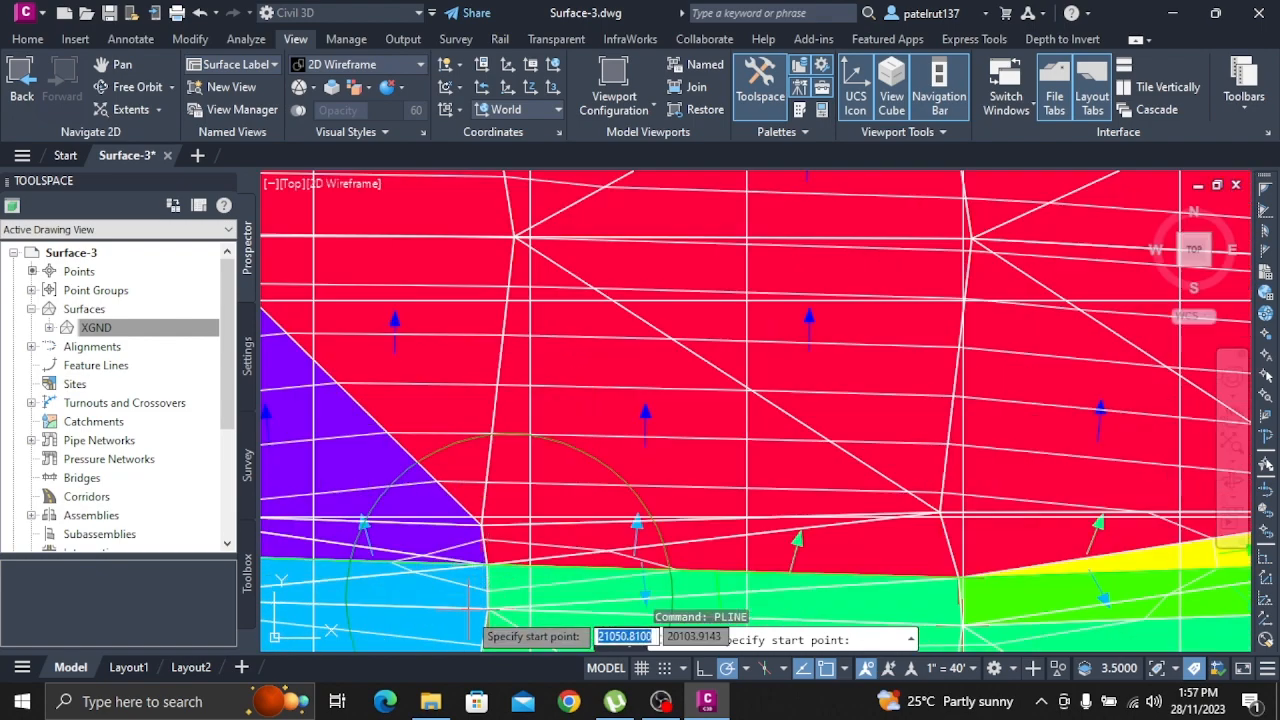
pyautogui.scroll(-3, 475, 612)
pyautogui.scroll(-3, 474, 612)
pyautogui.scroll(5, 480, 615)
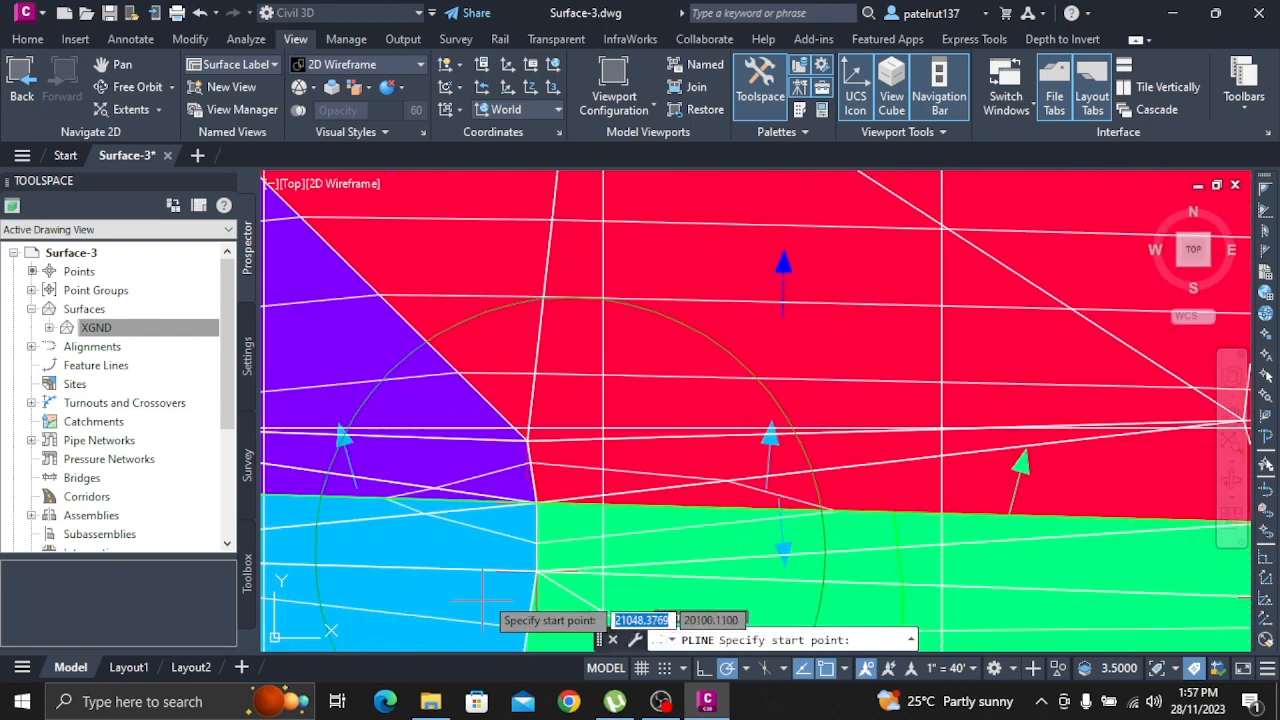
pyautogui.click(537, 572)
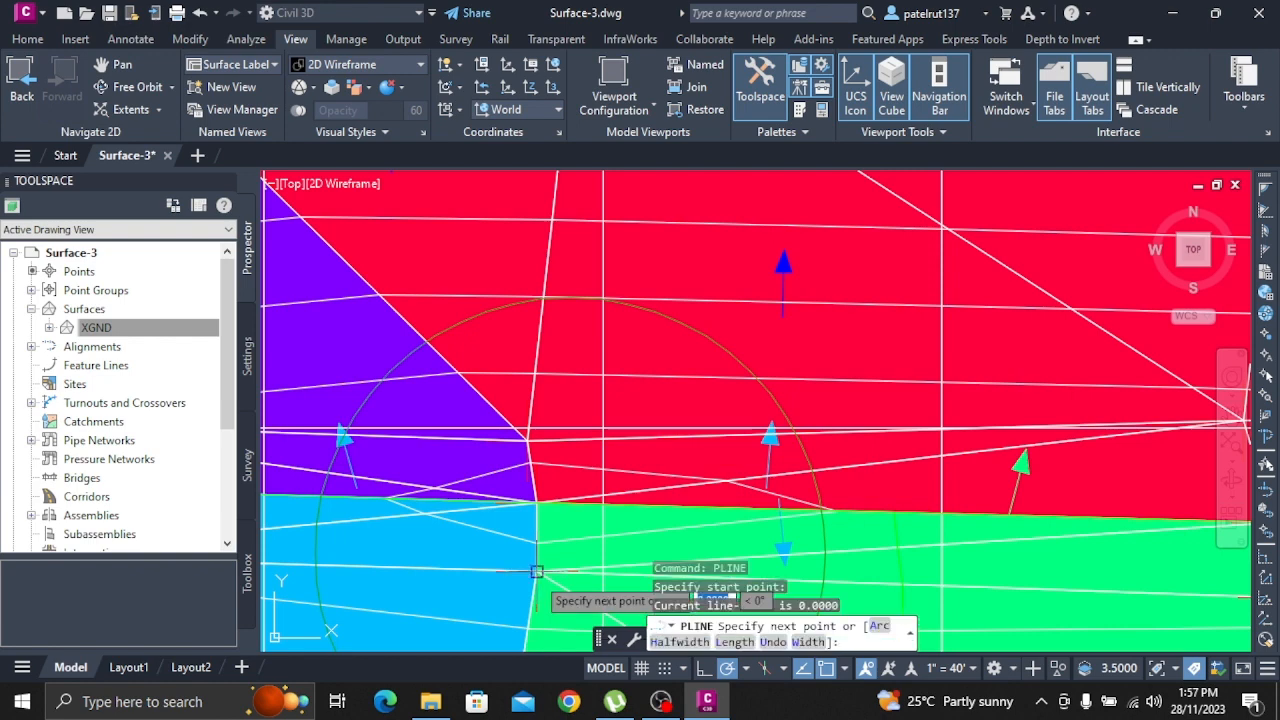
pyautogui.scroll(-2, 537, 572)
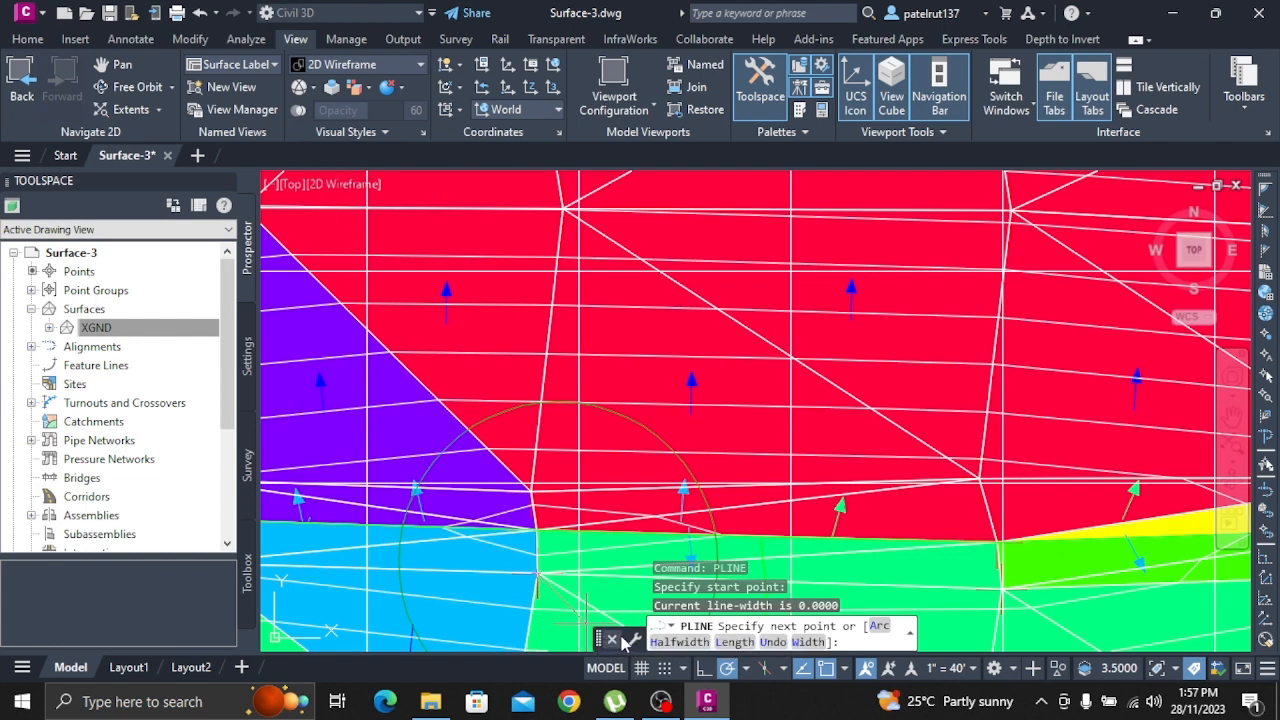
pyautogui.scroll(-2, 611, 611)
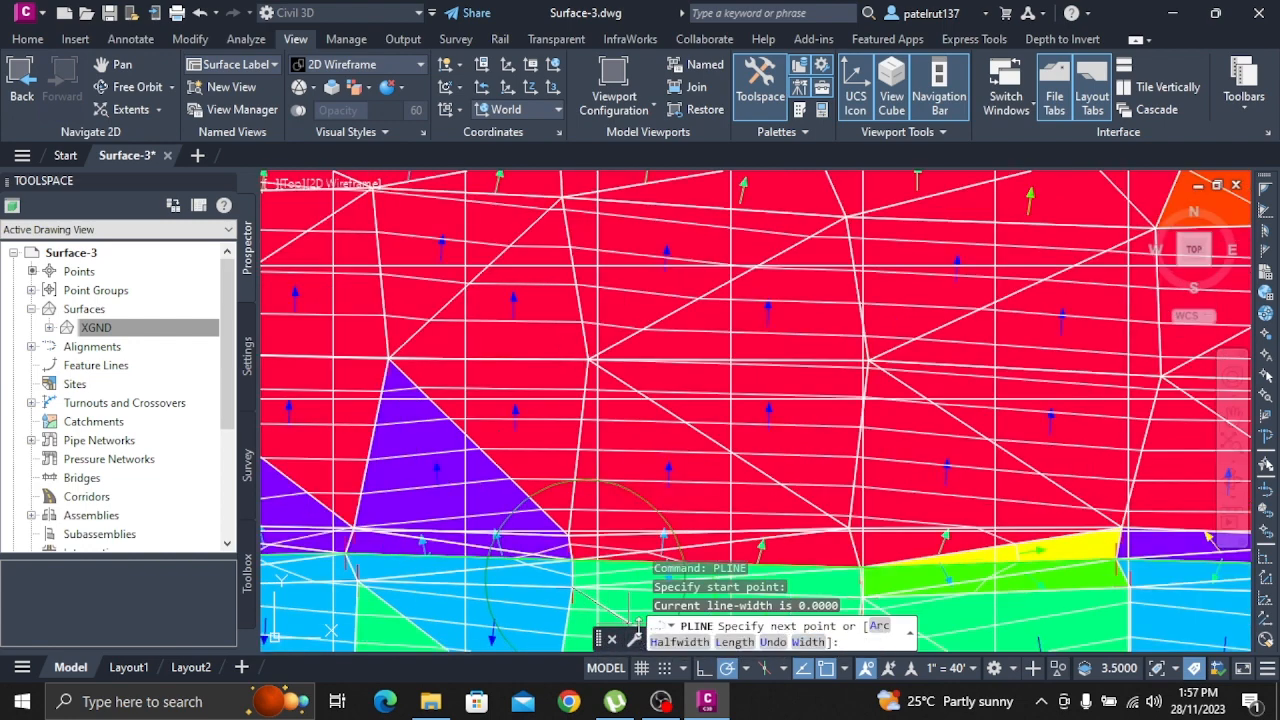
pyautogui.scroll(4, 611, 611)
pyautogui.scroll(-4, 640, 615)
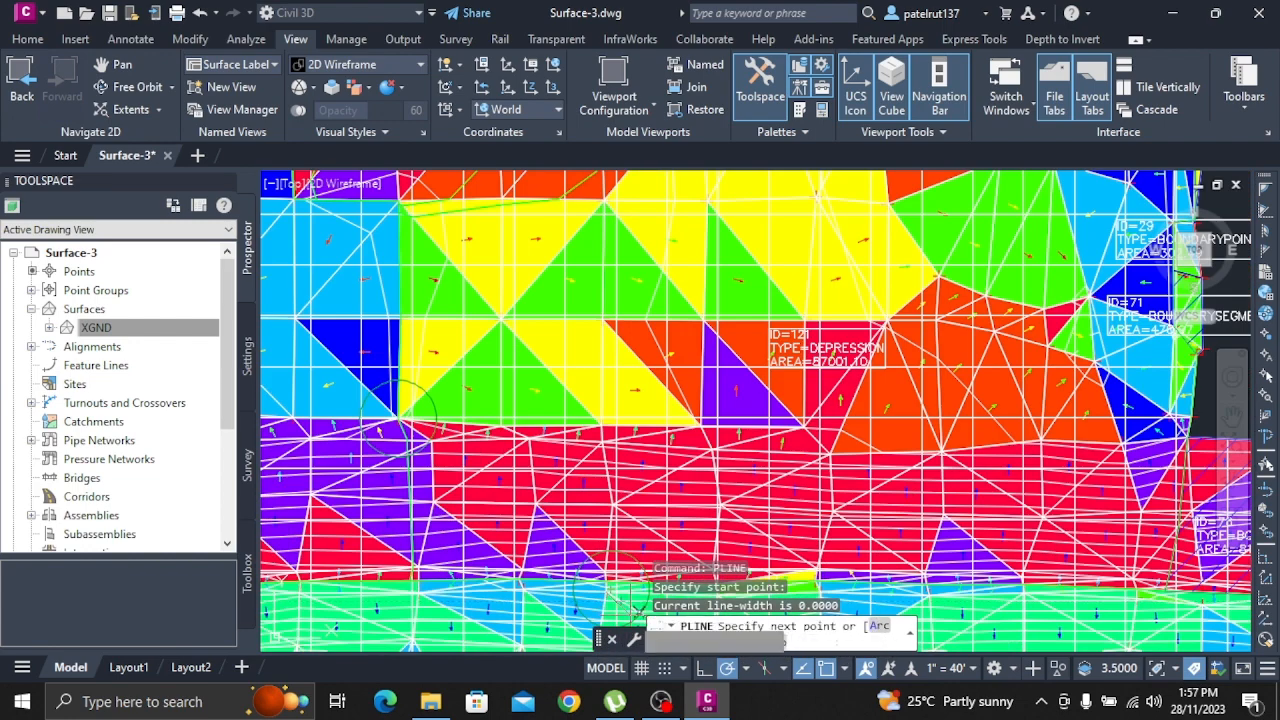
pyautogui.scroll(5, 640, 611)
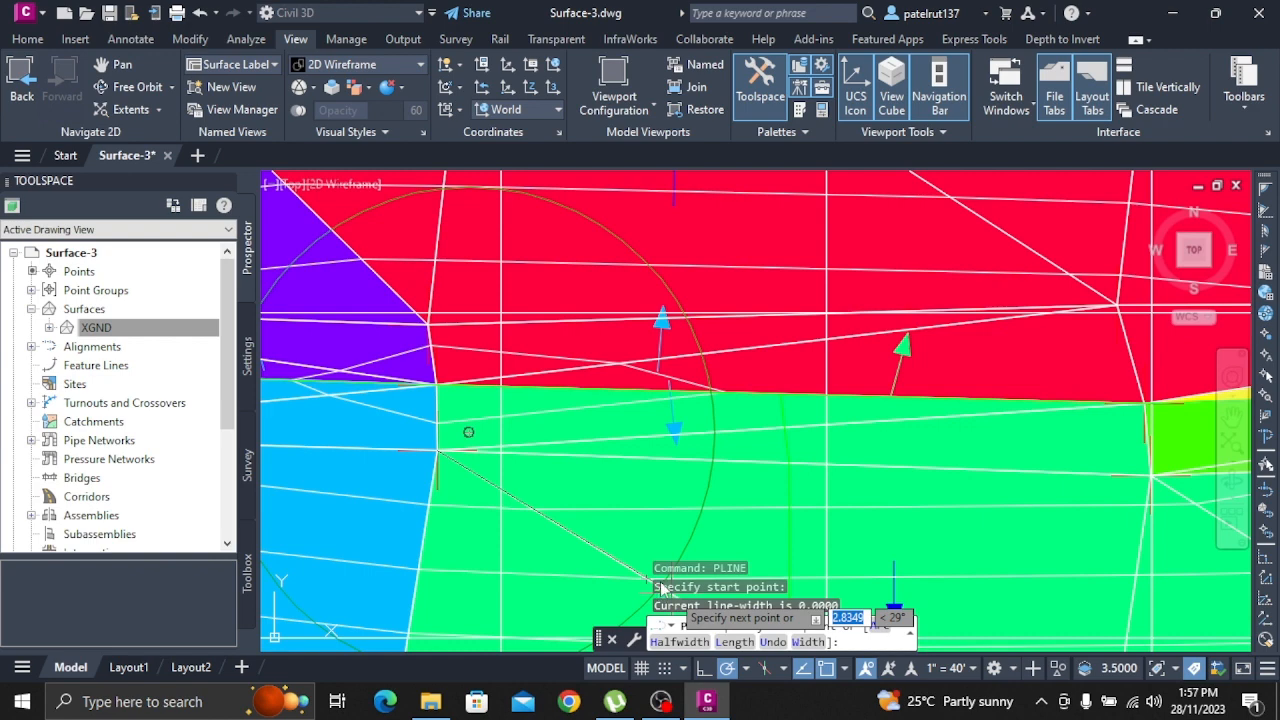
pyautogui.scroll(-3, 645, 585)
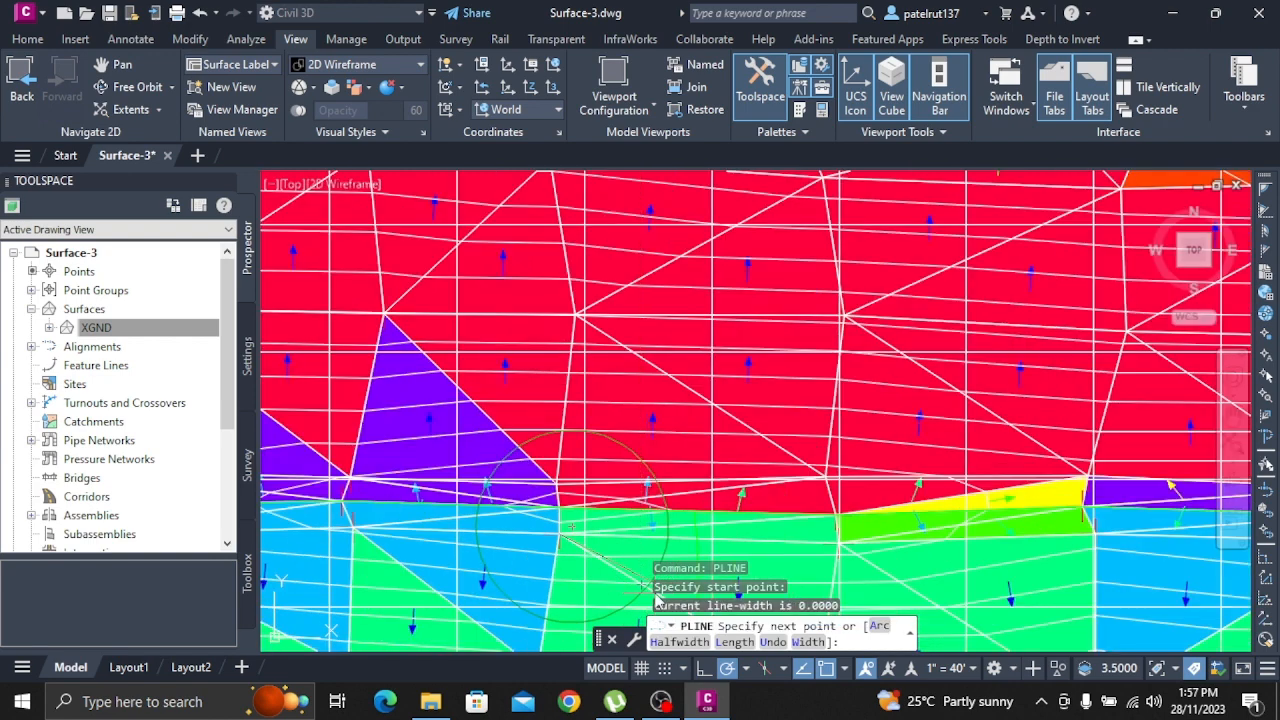
pyautogui.scroll(3, 640, 580)
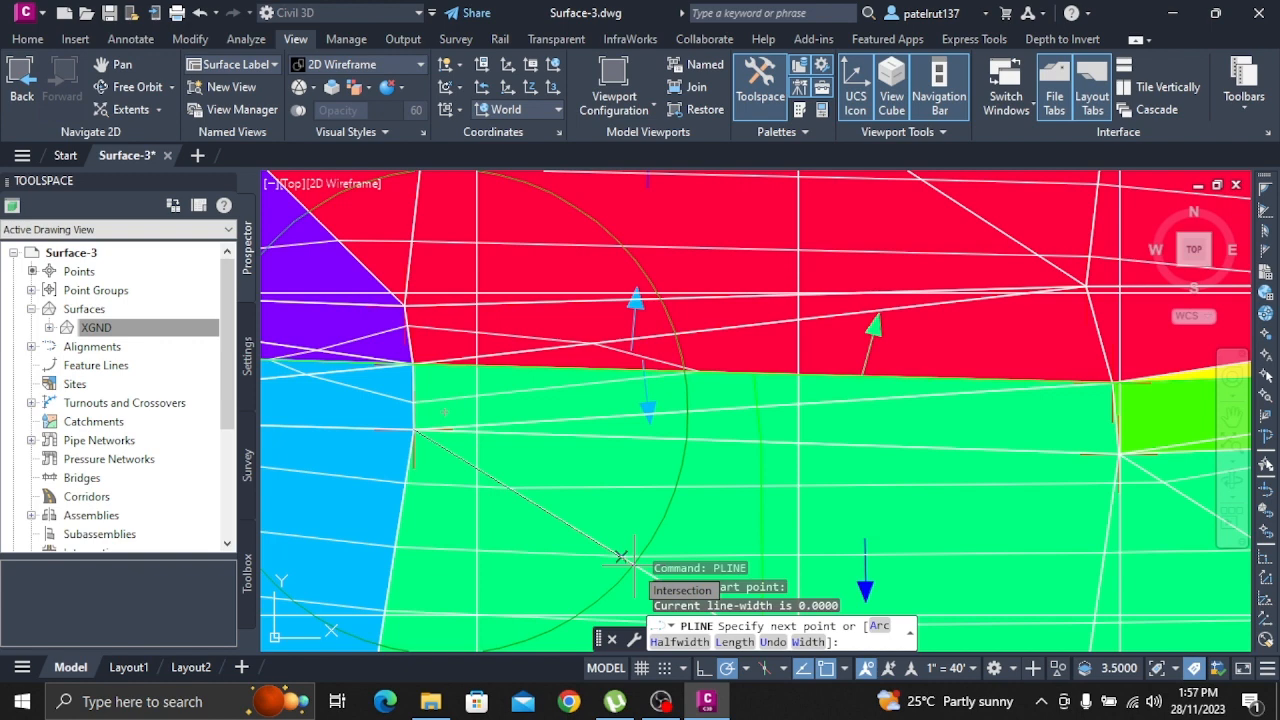
pyautogui.press('Escape')
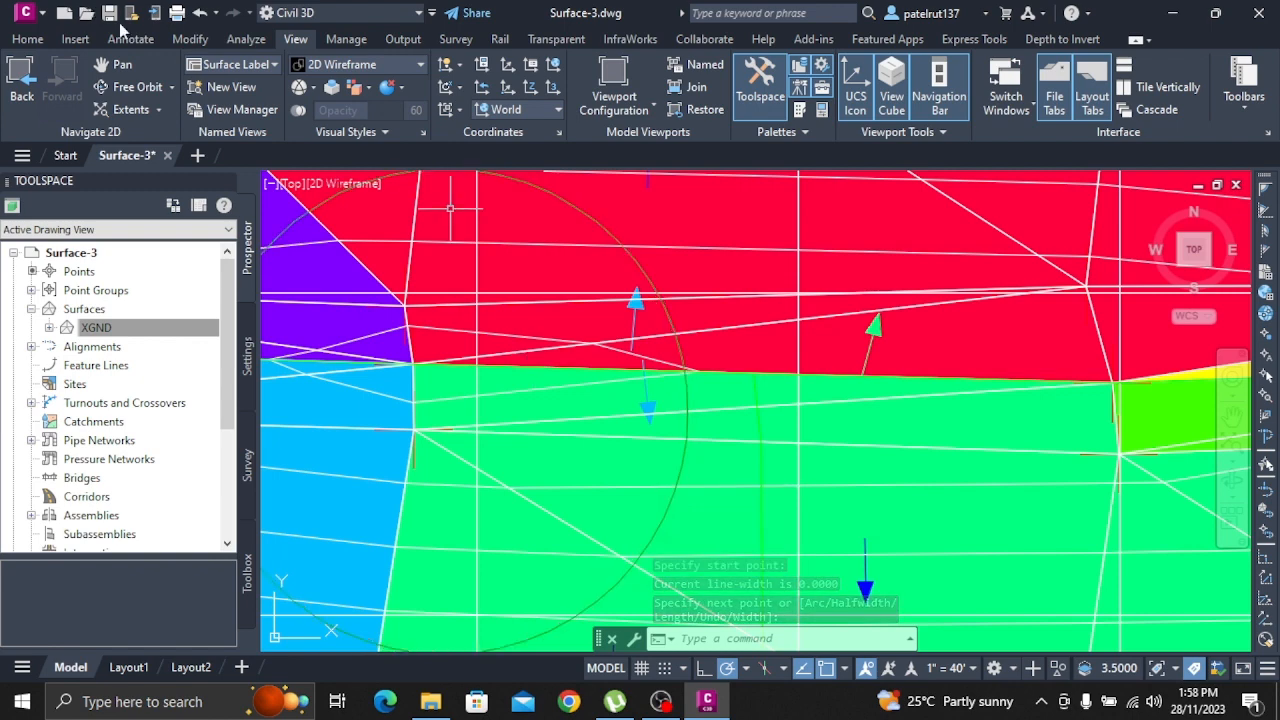
# - Open Add Labels for surfaces and choose the Contour - Multiple label type
pyautogui.click(119, 38)
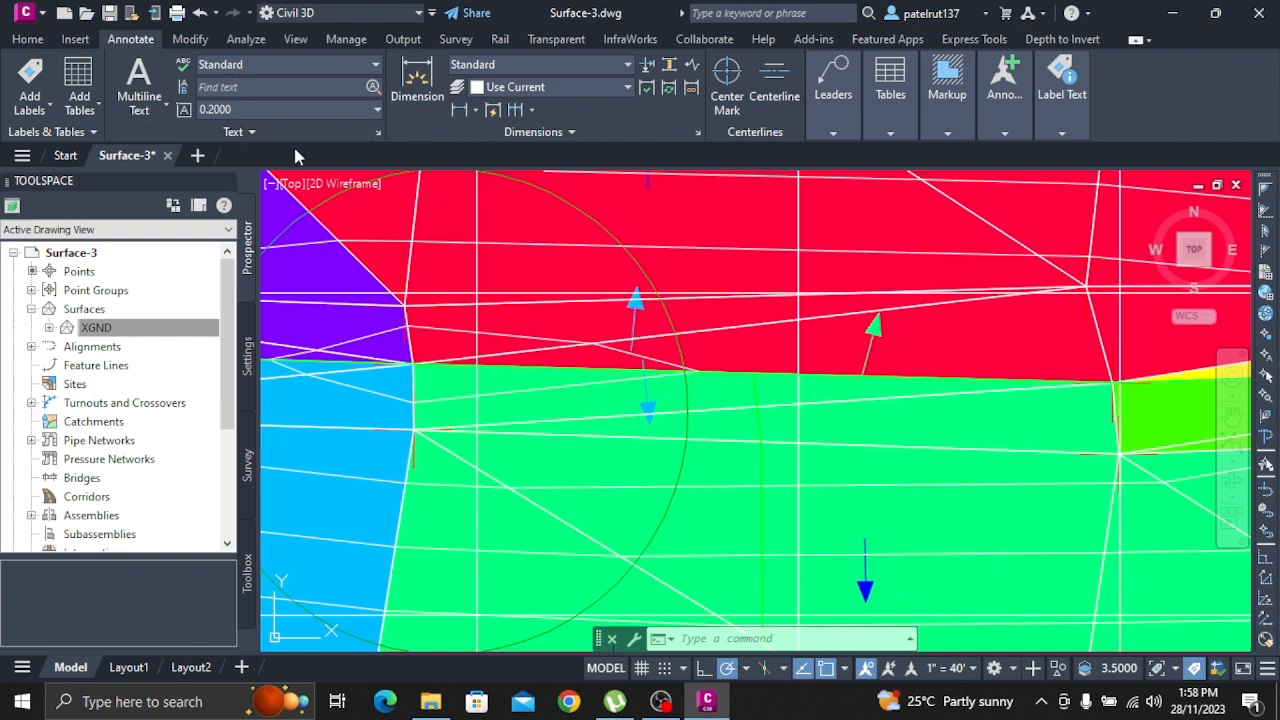
pyautogui.click(47, 110)
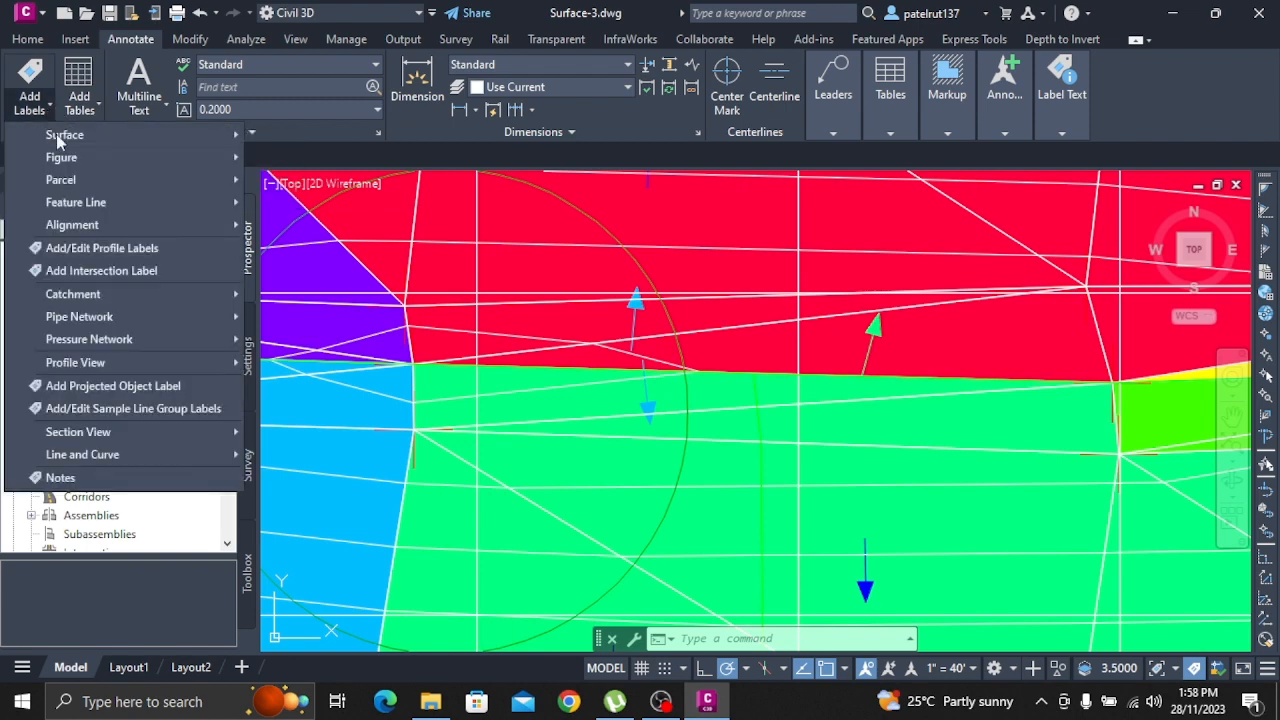
pyautogui.moveTo(184, 134)
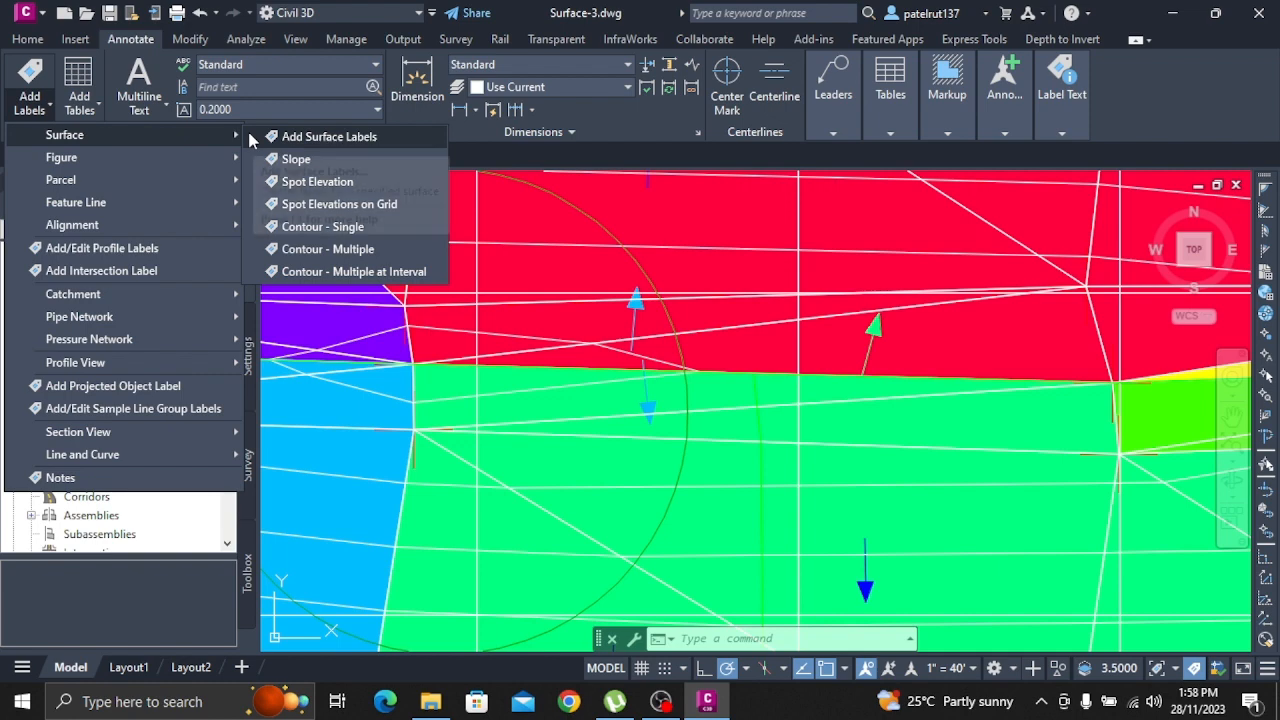
pyautogui.click(391, 140)
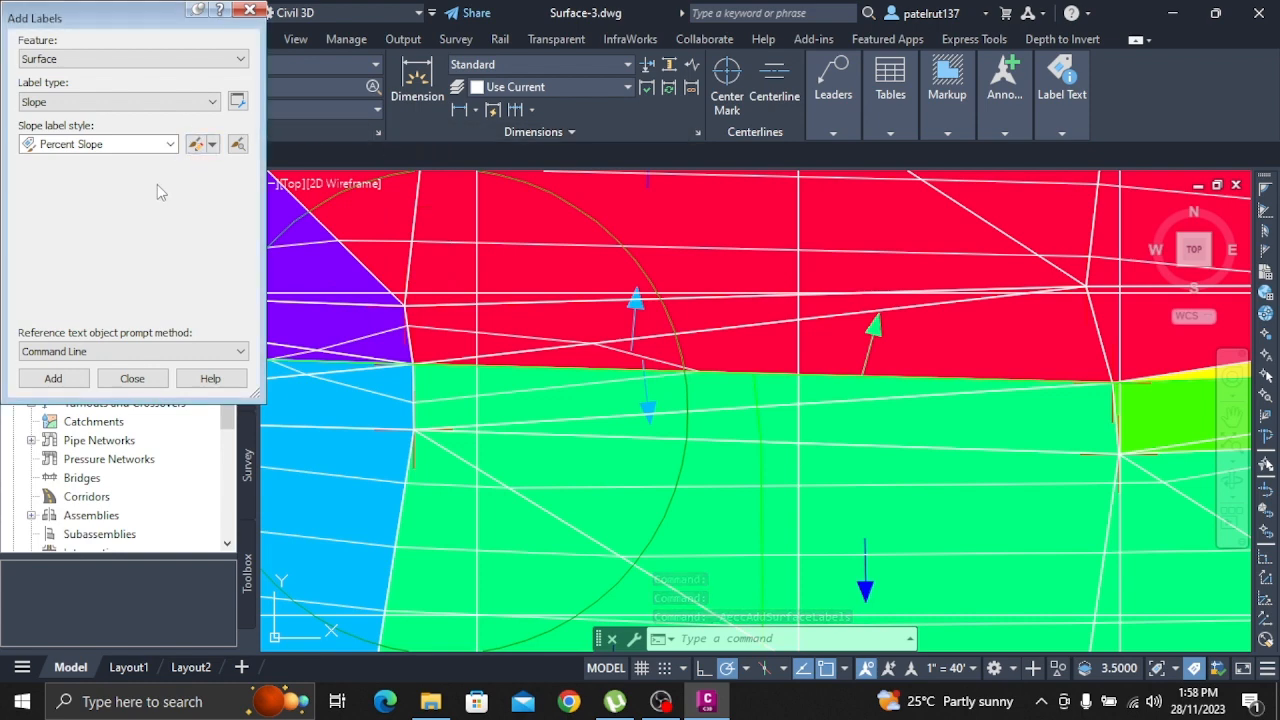
pyautogui.click(66, 104)
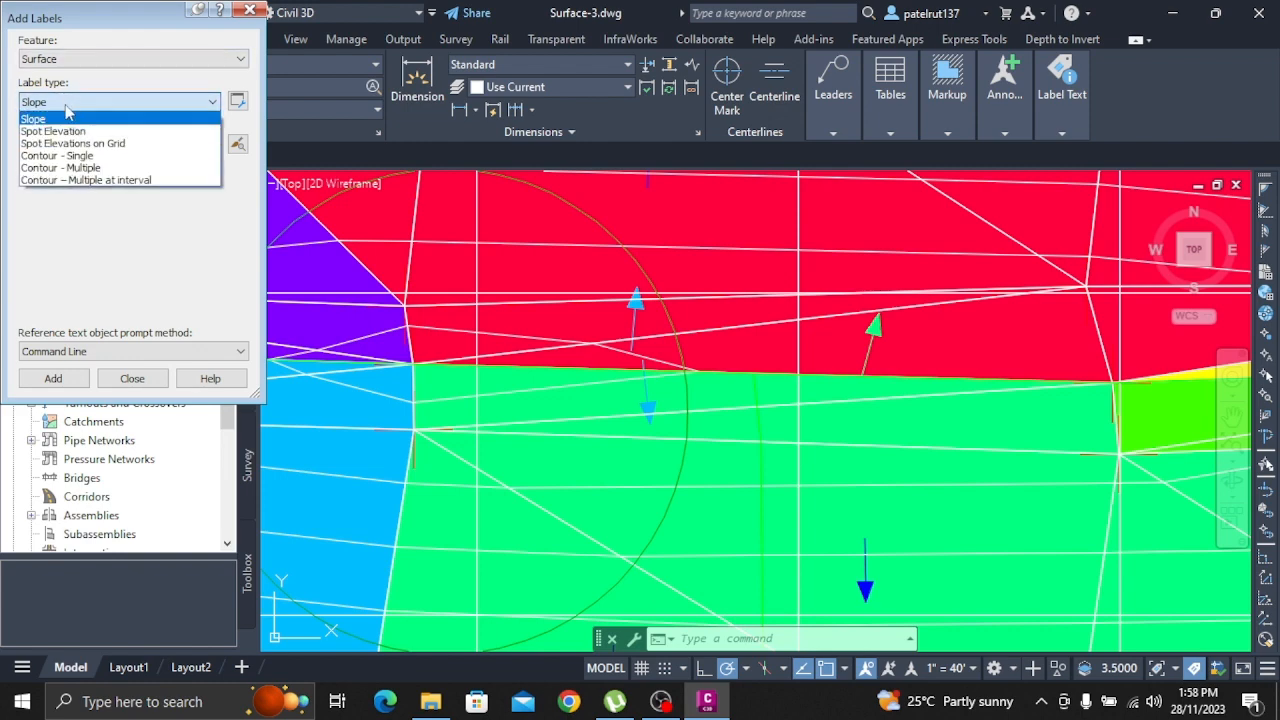
pyautogui.click(75, 170)
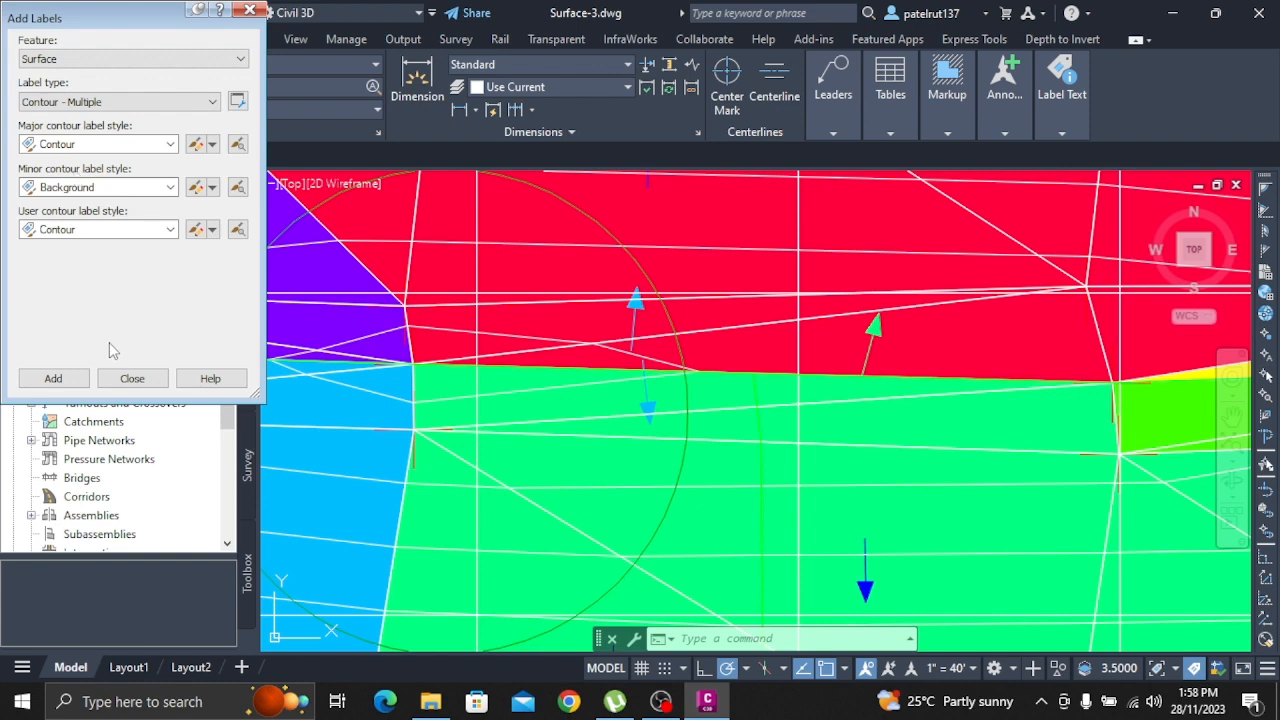
# - Try to add Contour - Multiple labels to the XGND surface by specifying points for the label line
pyautogui.click(58, 380)
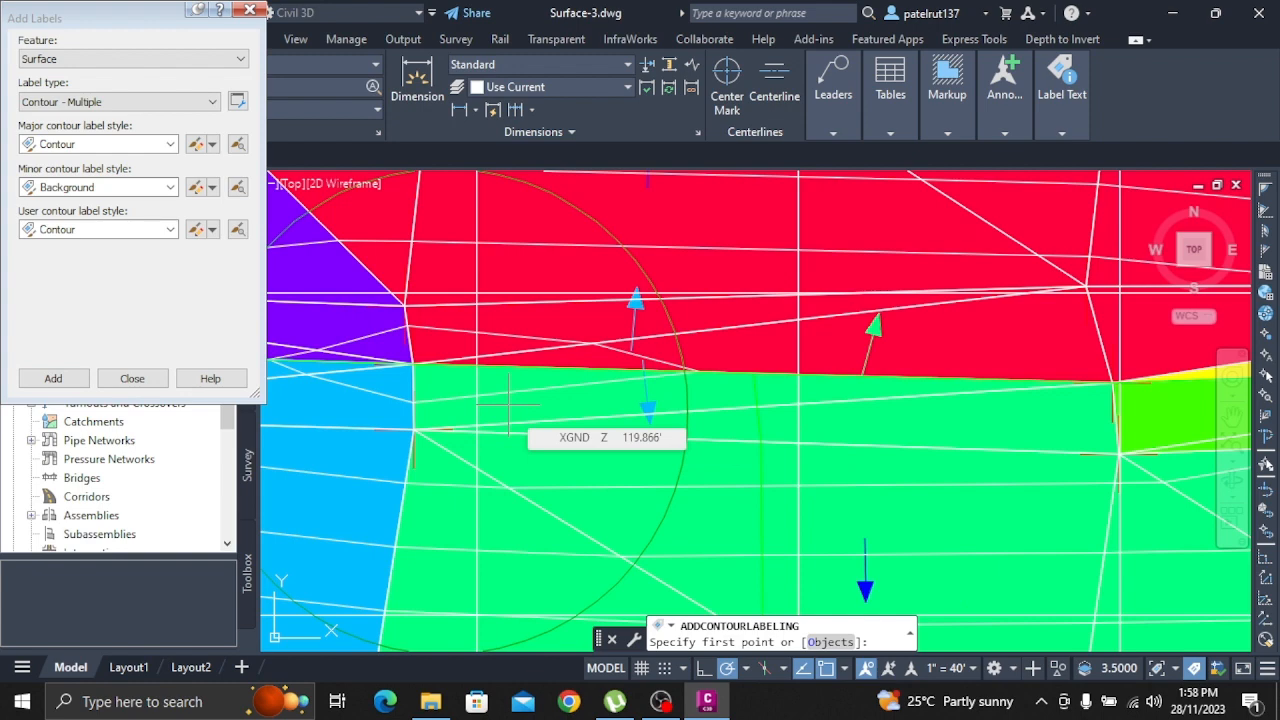
pyautogui.write('o')
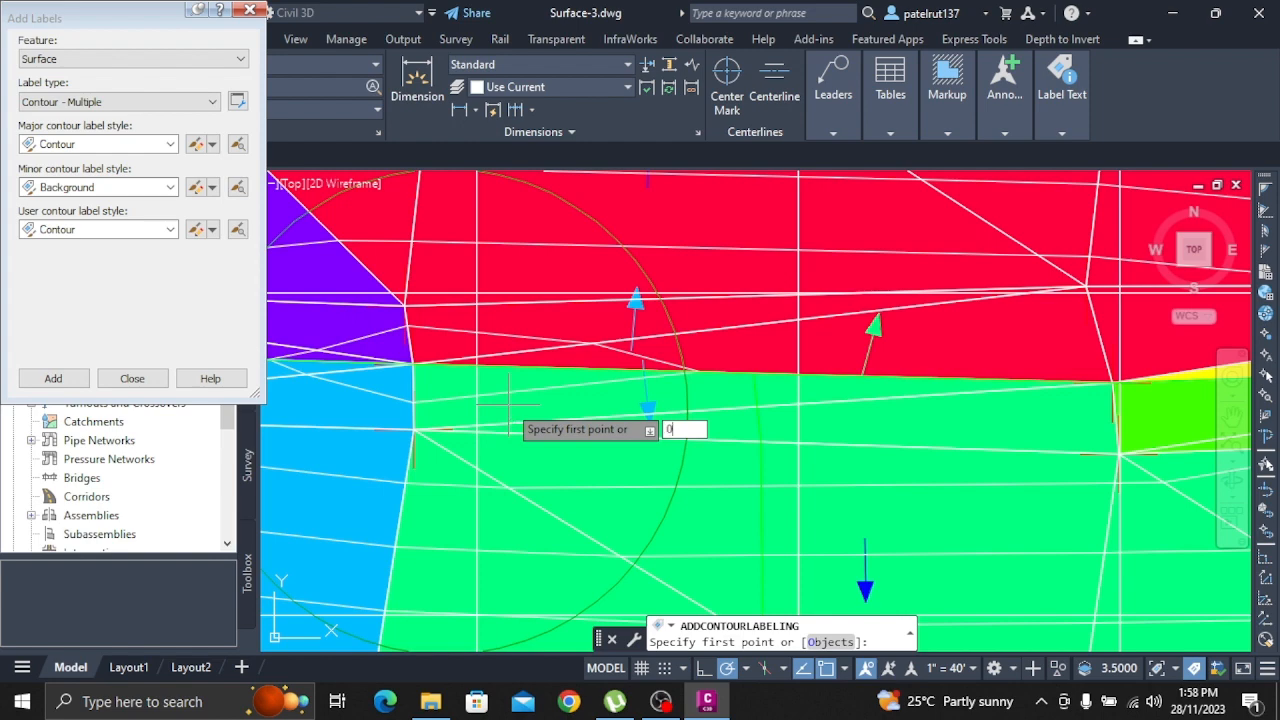
pyautogui.press('Return')
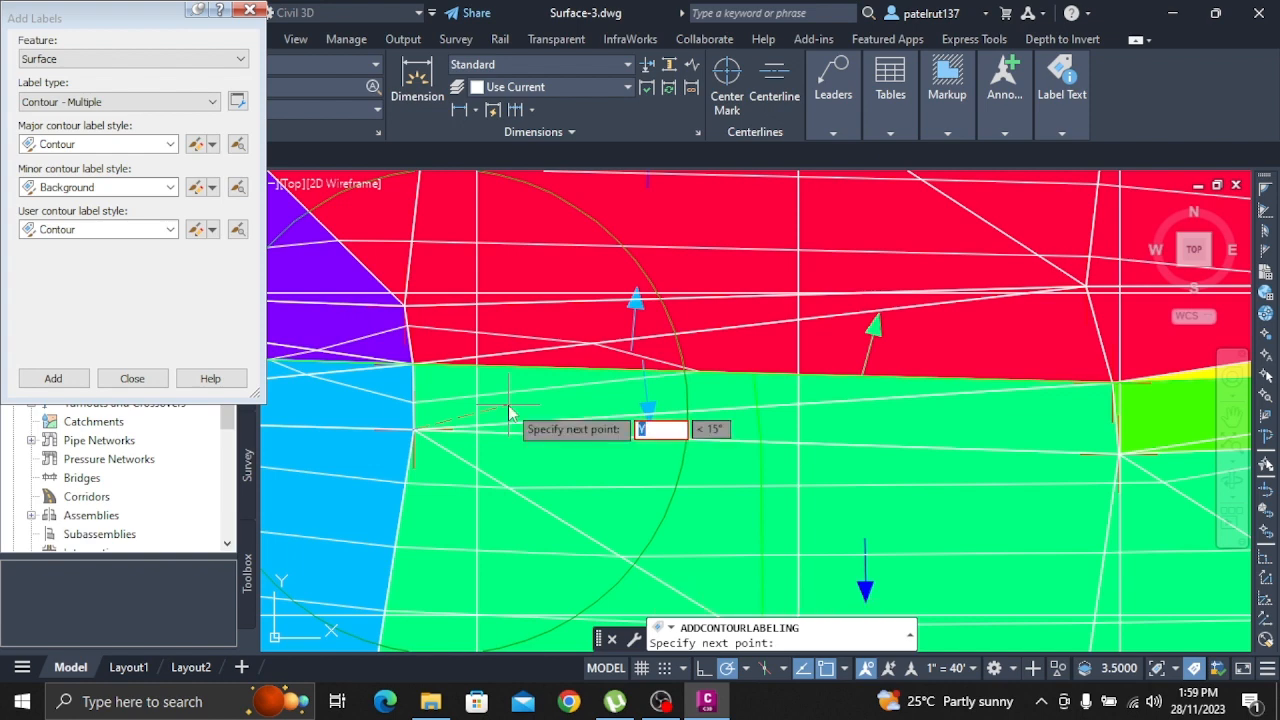
pyautogui.press('BackSpace')
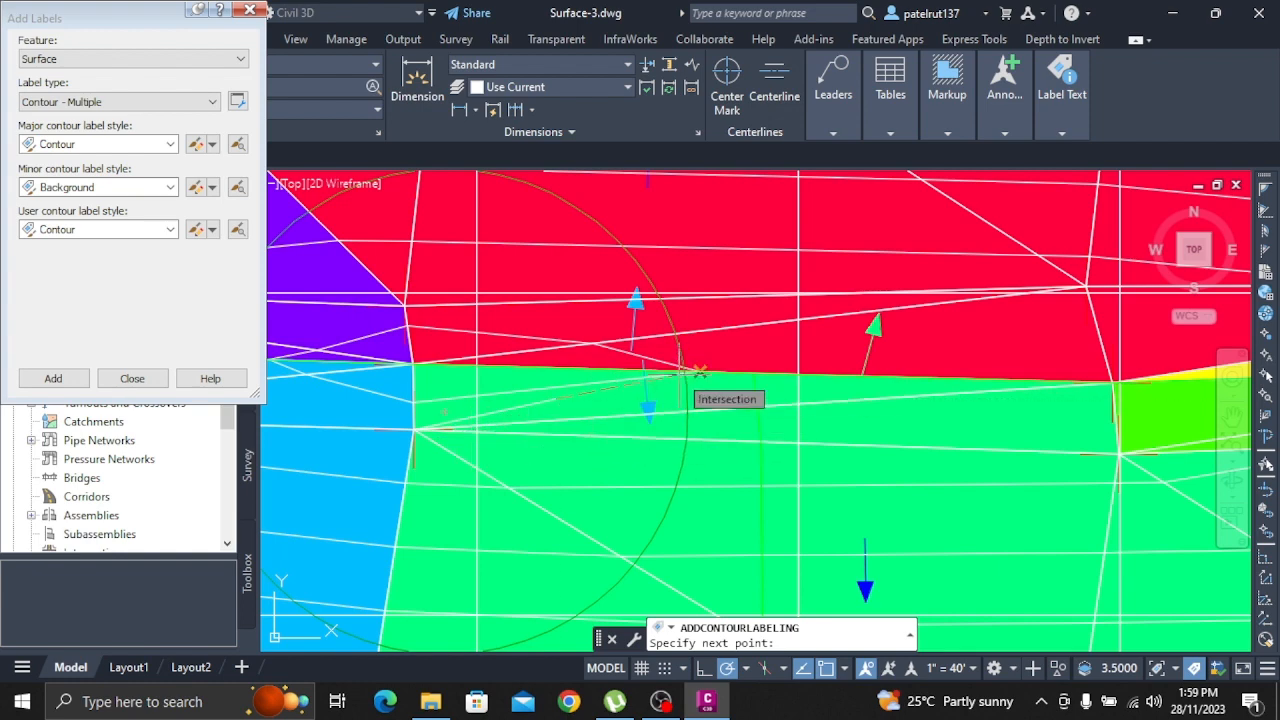
pyautogui.write('y')
pyautogui.press('Return')
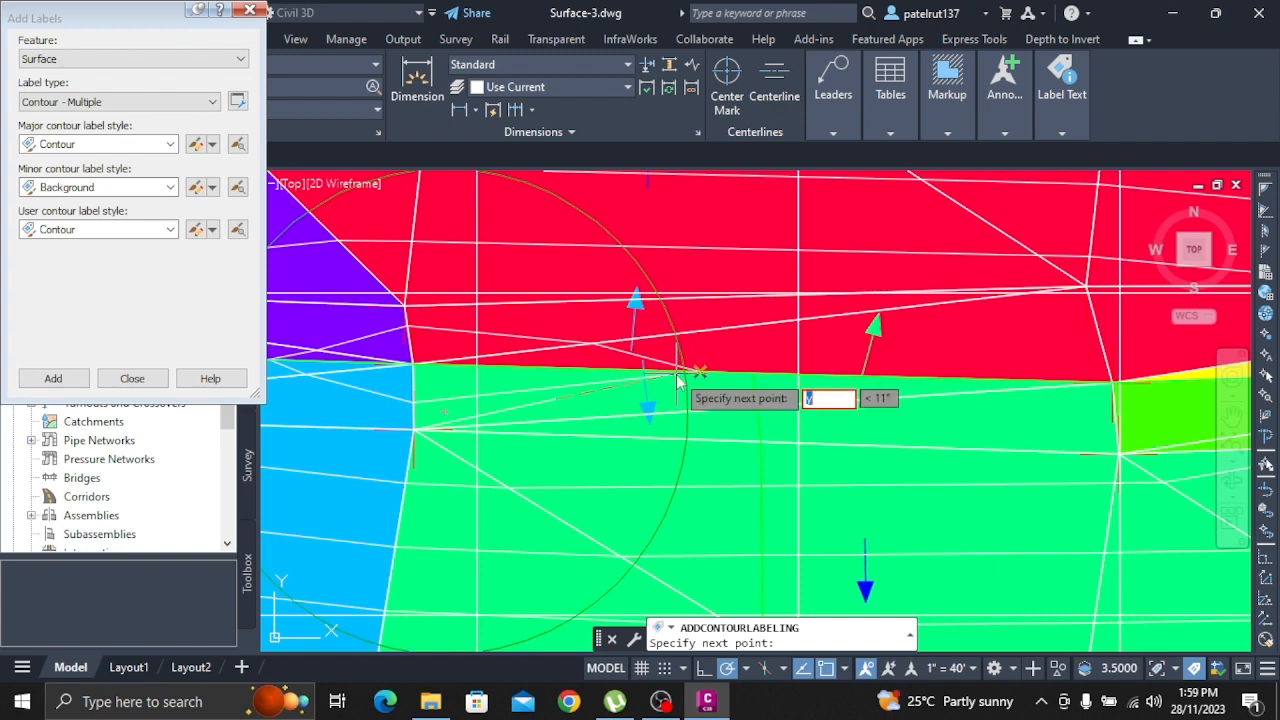
pyautogui.write('Y')
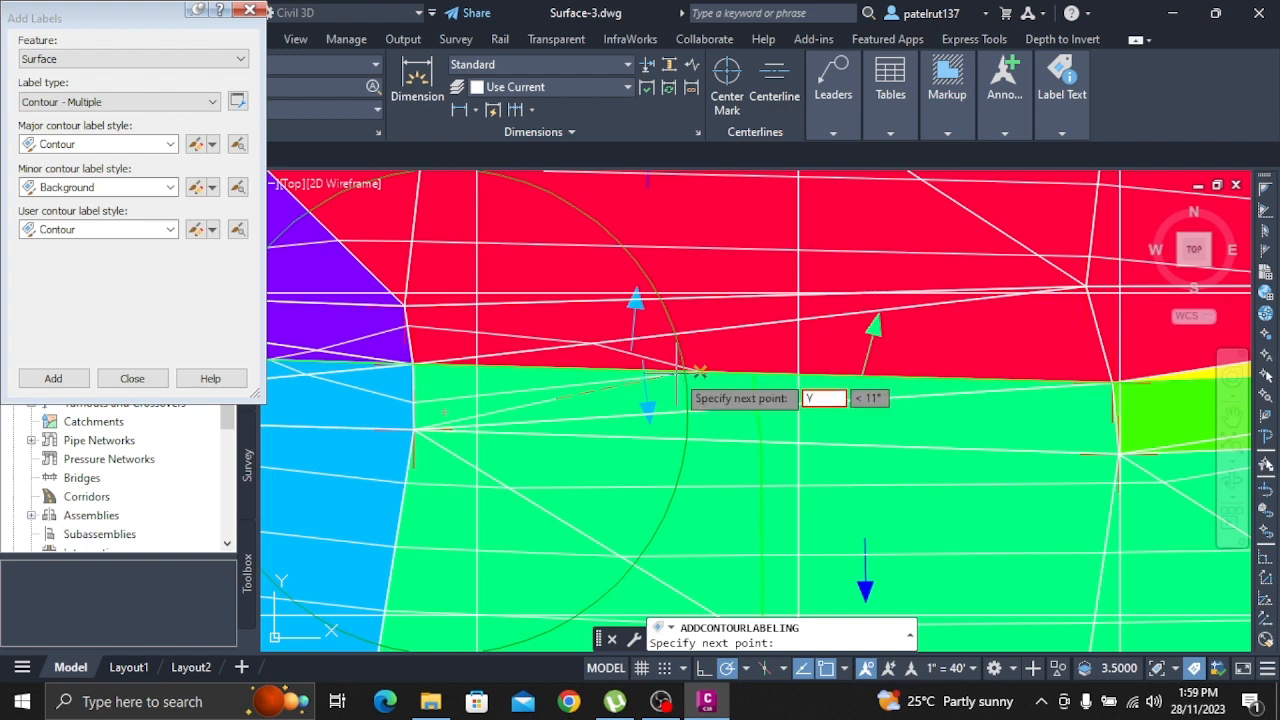
pyautogui.press('Return')
pyautogui.press('BackSpace')
pyautogui.press('Escape')
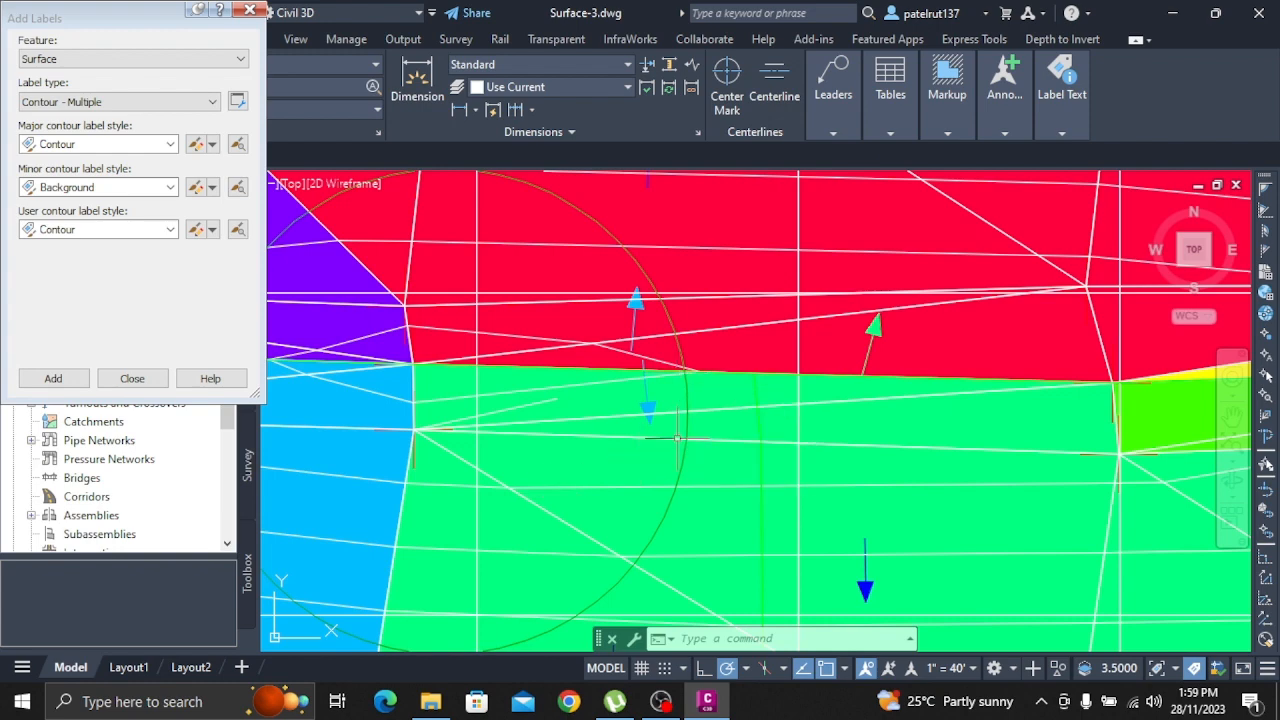
pyautogui.click(622, 437)
pyautogui.scroll(-6, 622, 437)
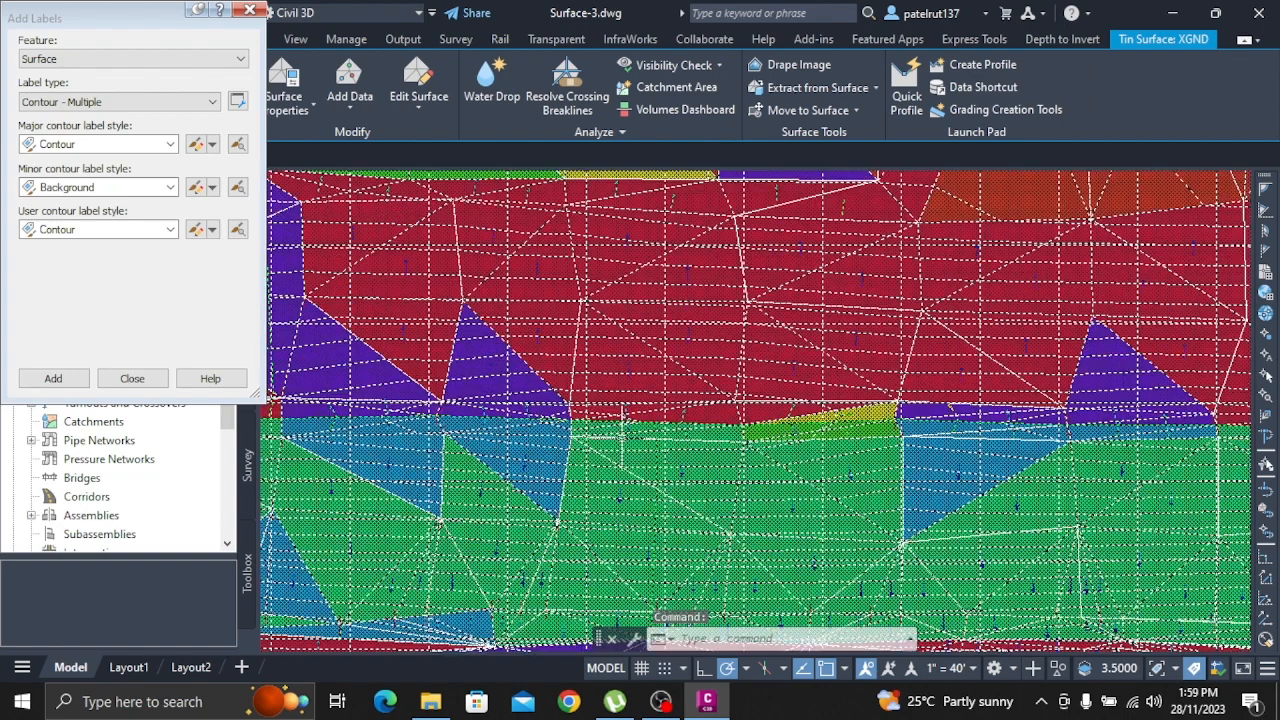
pyautogui.press('Escape')
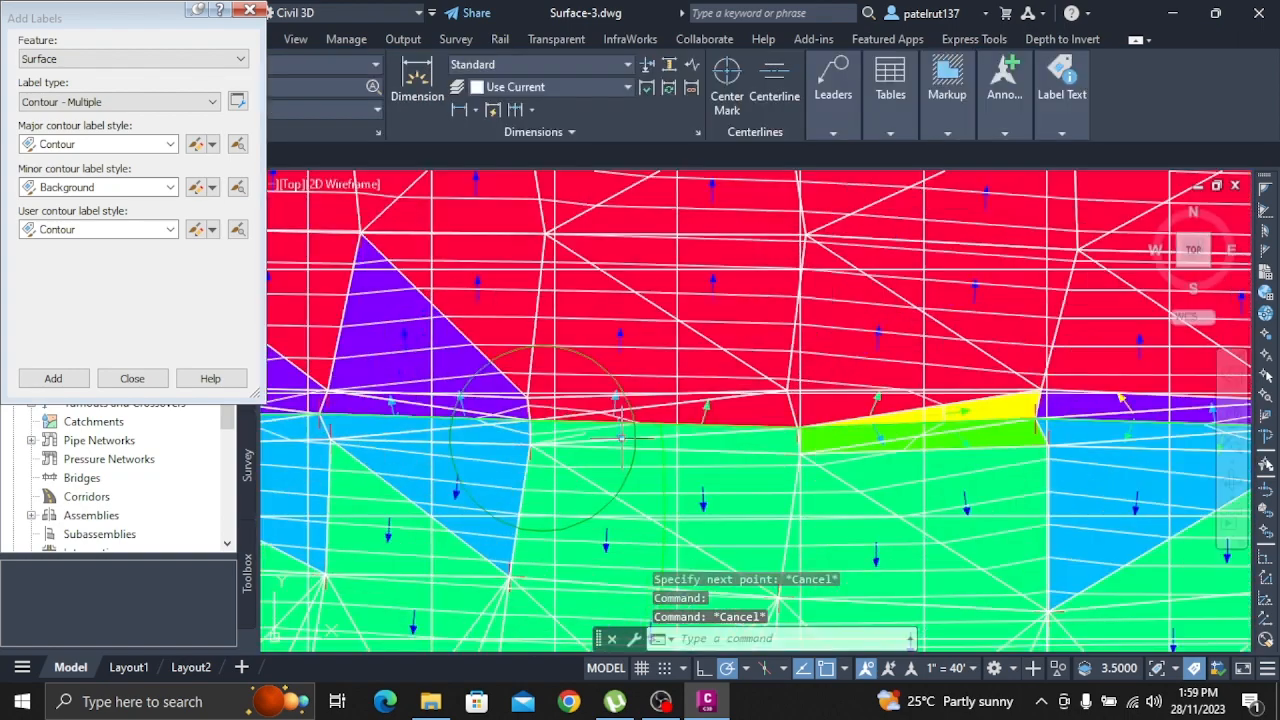
# - Try to label the XGND contours along an existing line using the Objects option, with erasing of the original entities enabled
pyautogui.scroll(6, 533, 452)
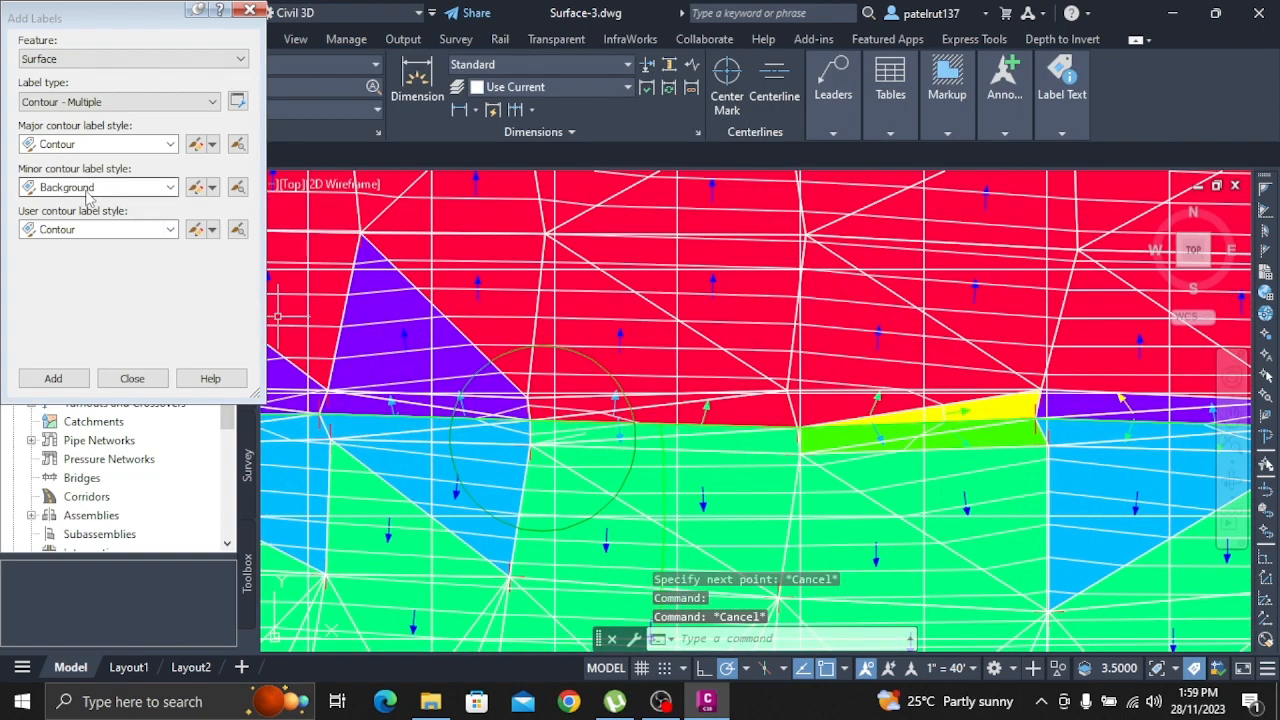
pyautogui.click(53, 378)
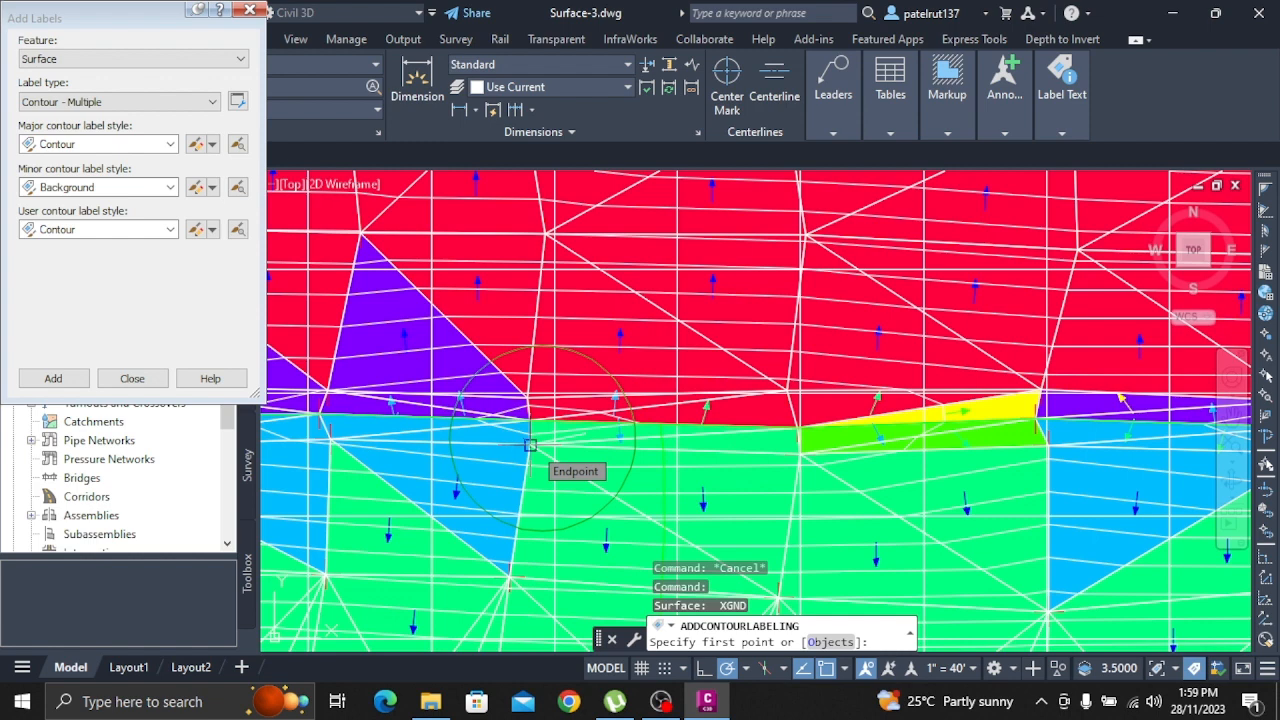
pyautogui.write('O')
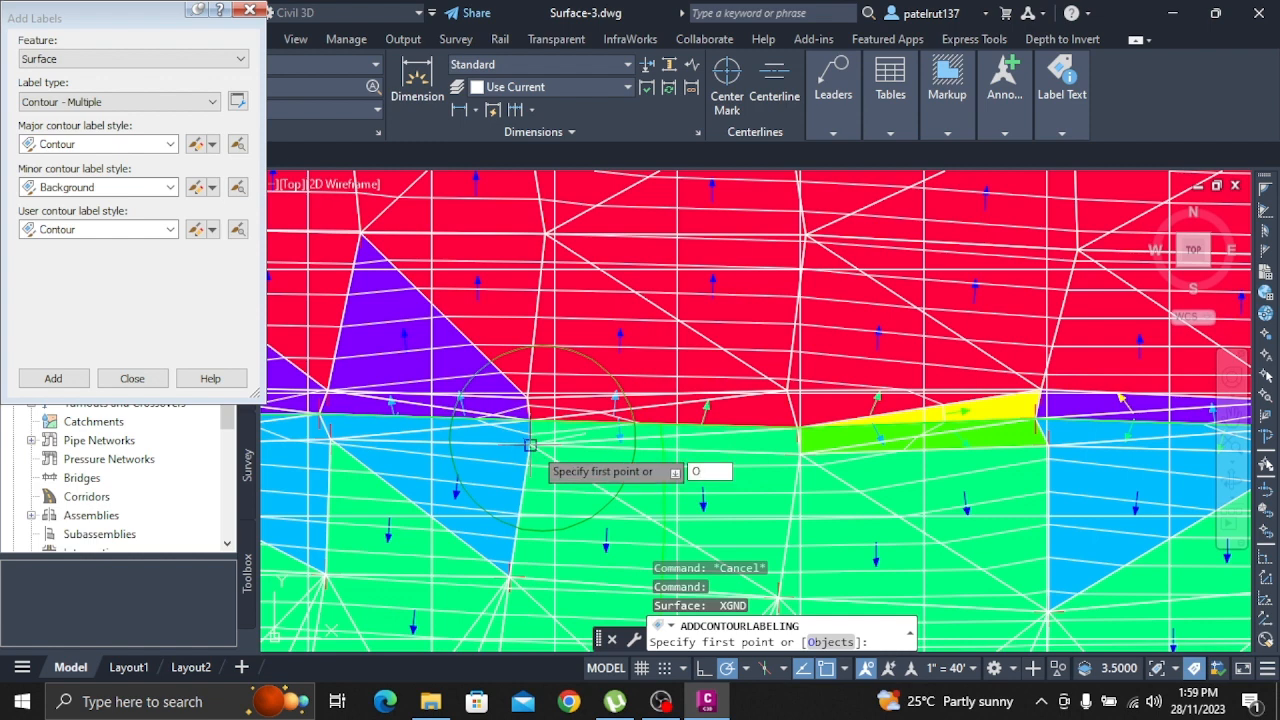
pyautogui.press('Return')
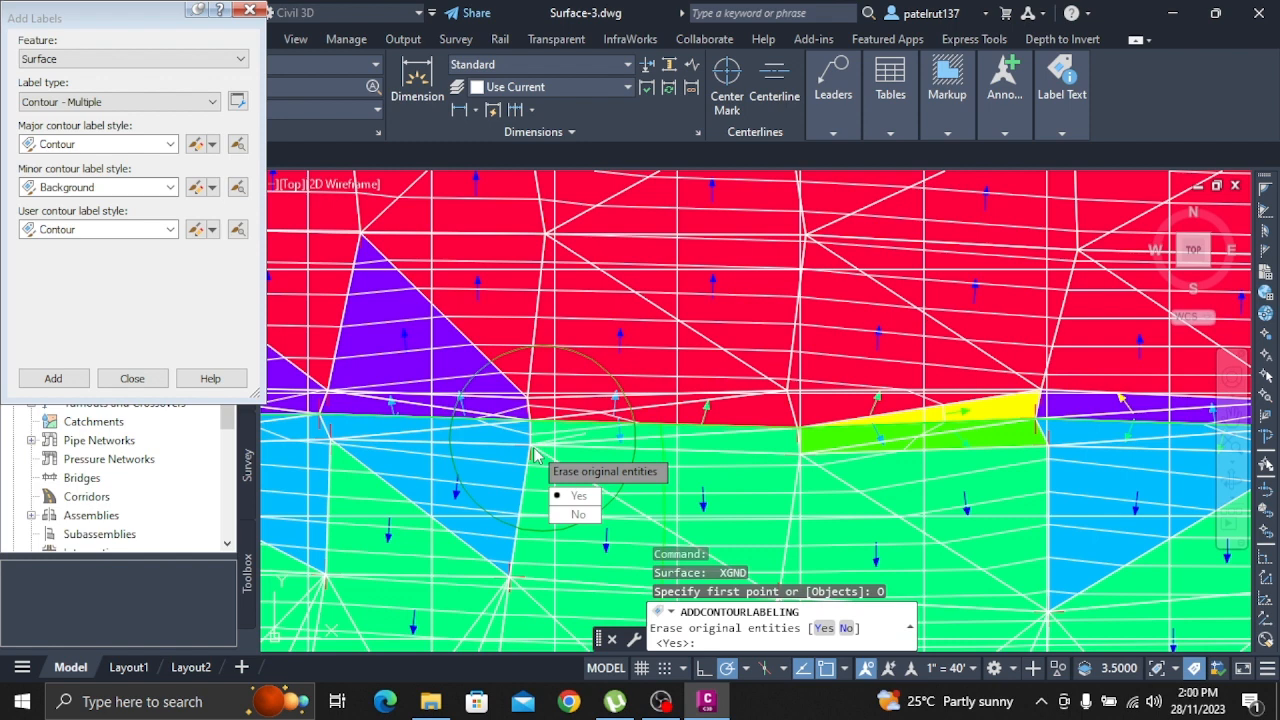
pyautogui.click(567, 495)
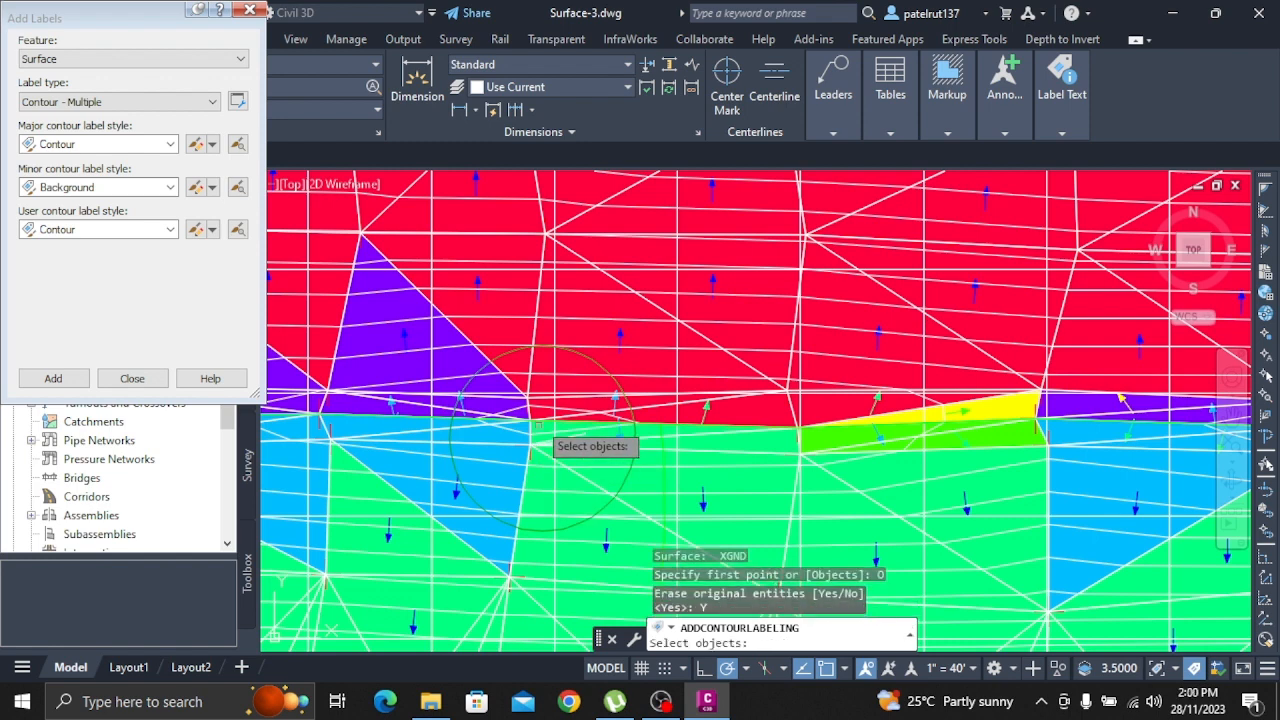
pyautogui.scroll(2, 543, 450)
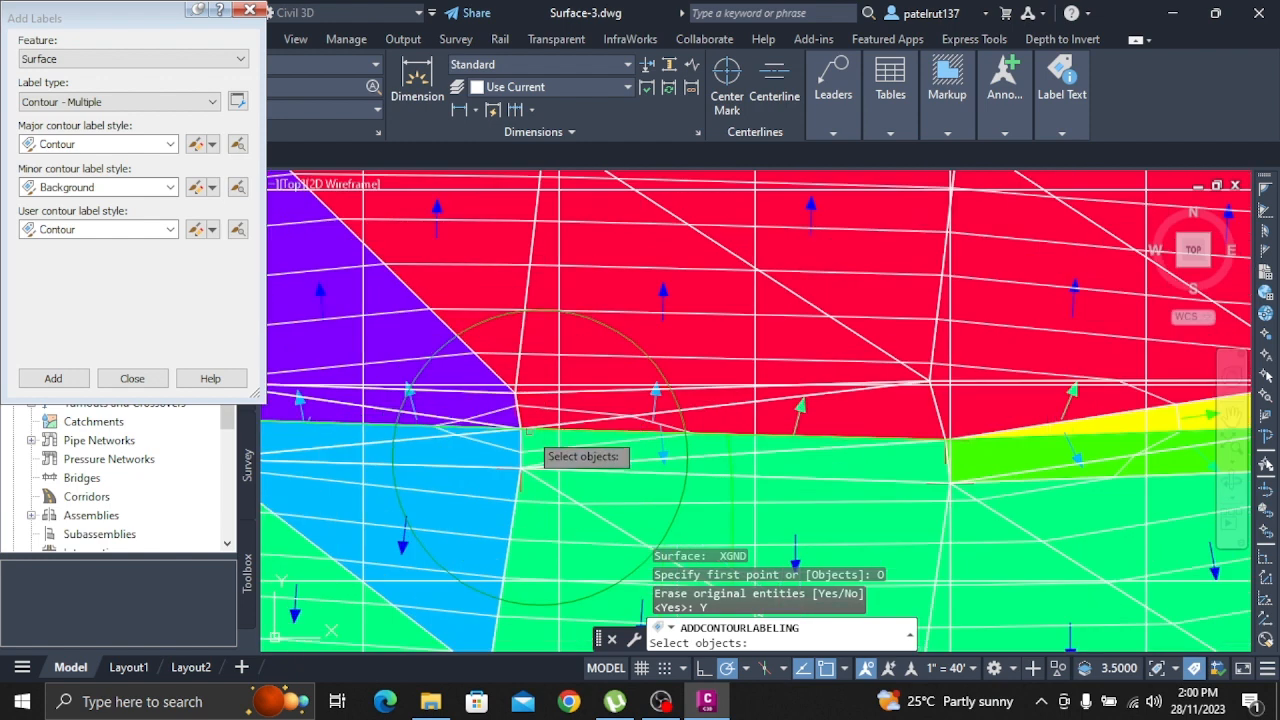
pyautogui.write('y')
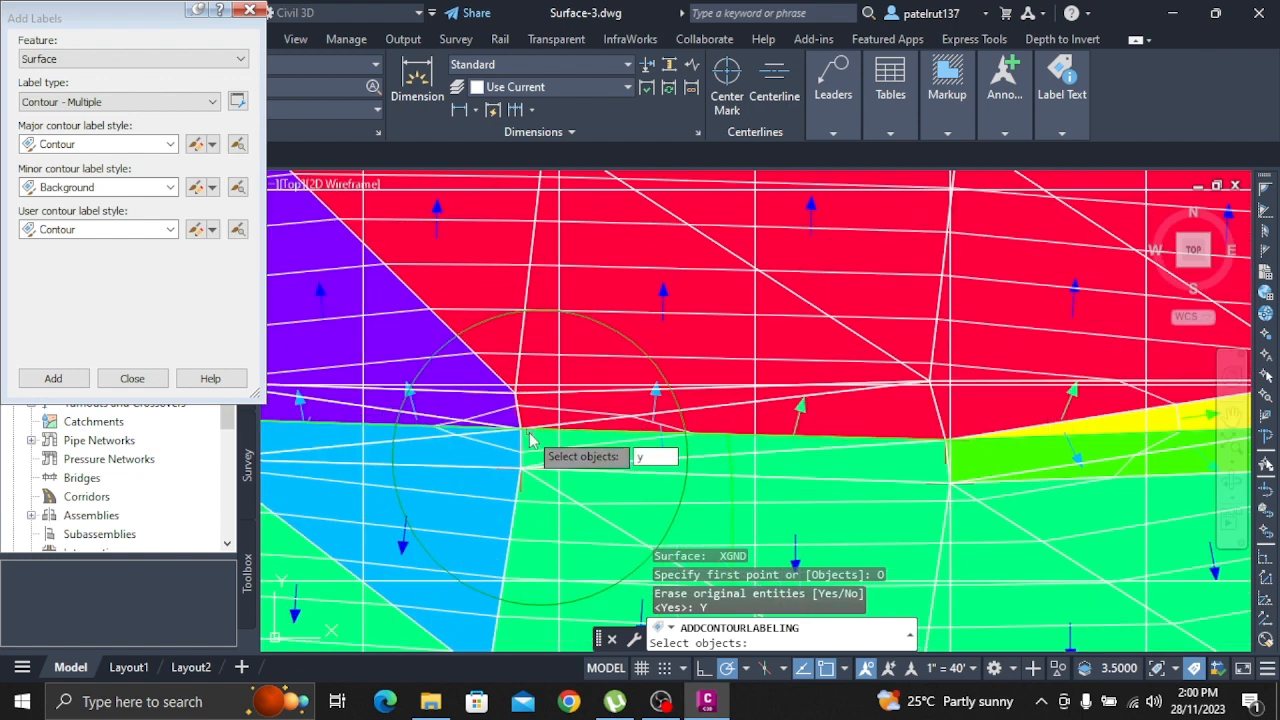
pyautogui.press('Return')
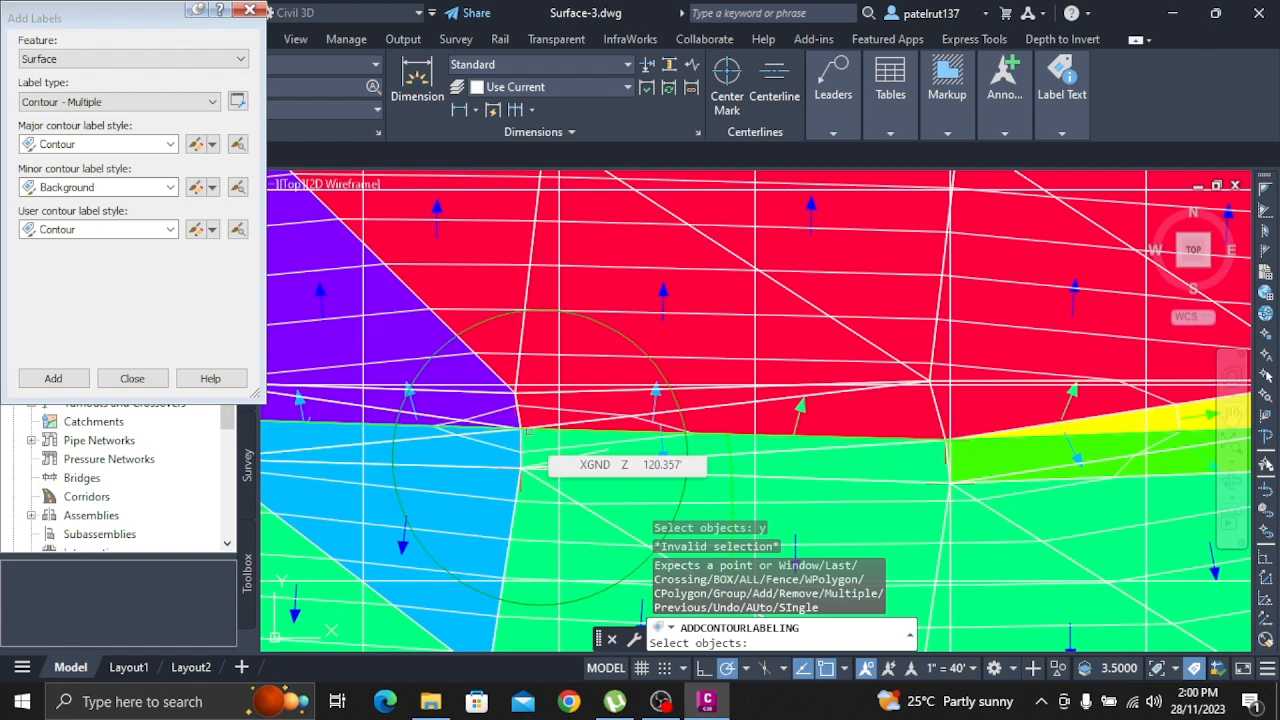
pyautogui.scroll(2, 572, 455)
pyautogui.scroll(-1, 441, 485)
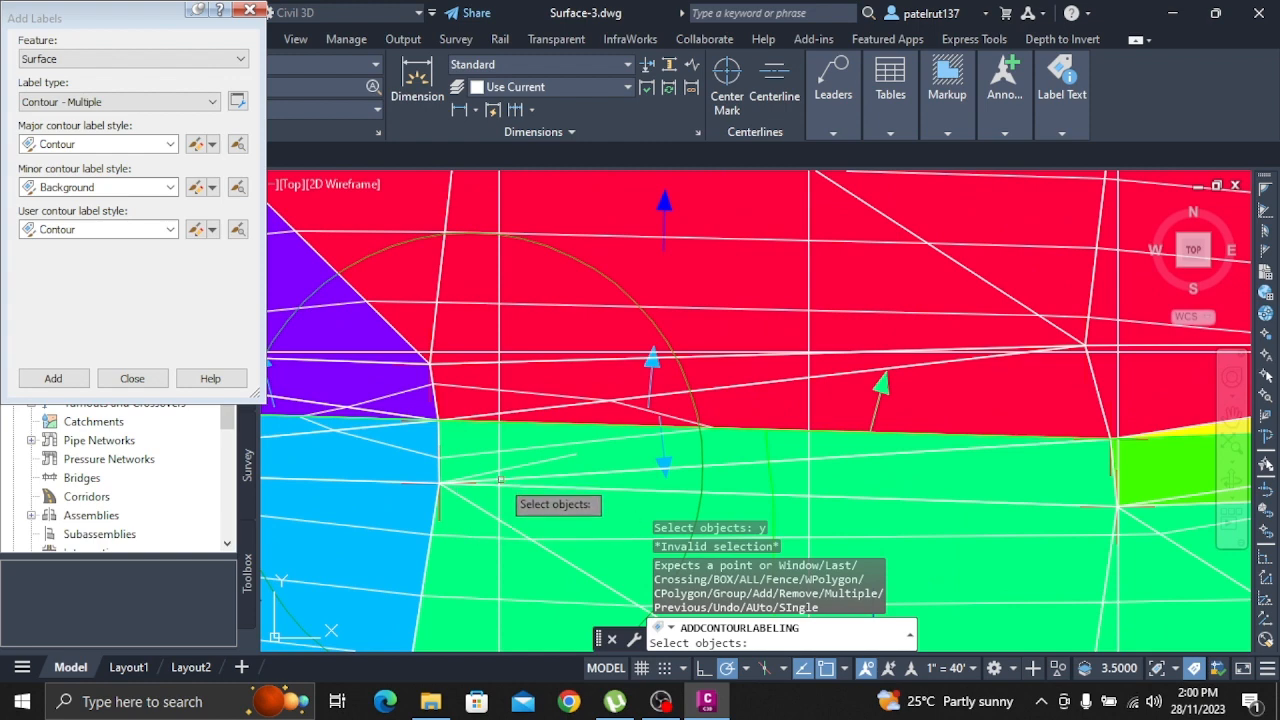
pyautogui.click(500, 484)
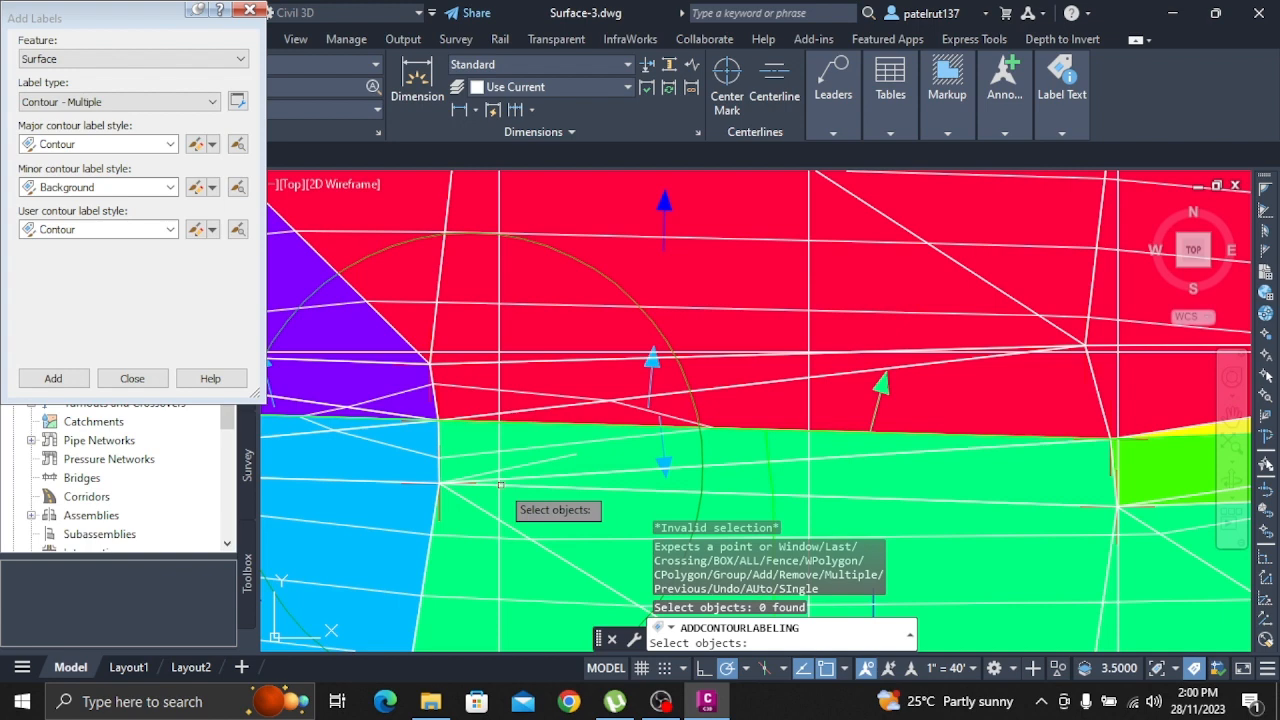
pyautogui.press('Return')
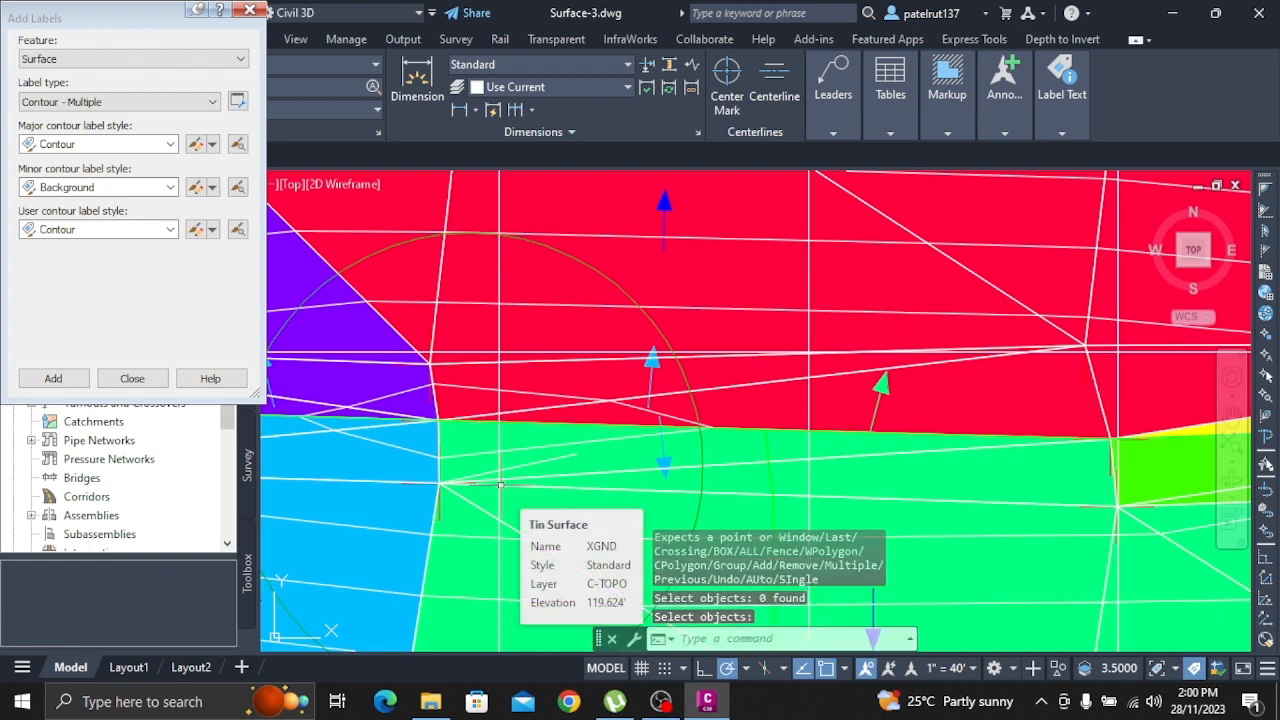
# - Restart contour labelling on the XGND surface and close the Add Labels dialog
pyautogui.click(713, 426)
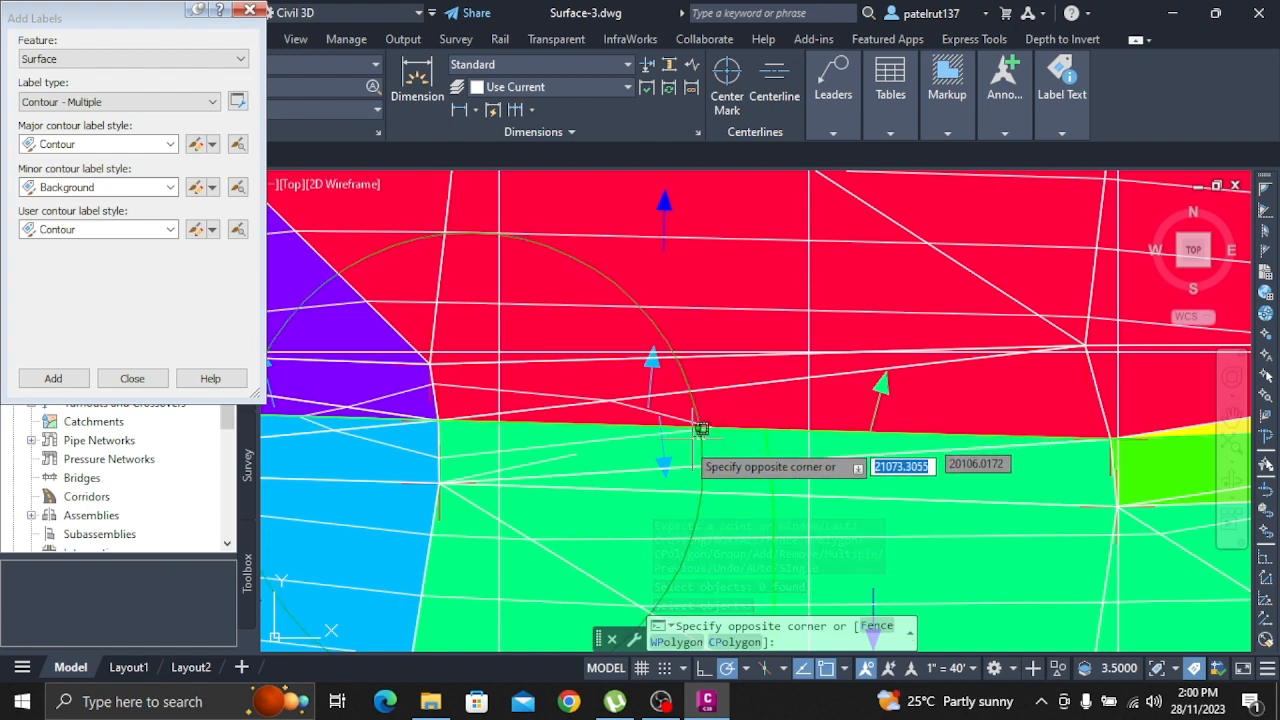
pyautogui.press('Escape')
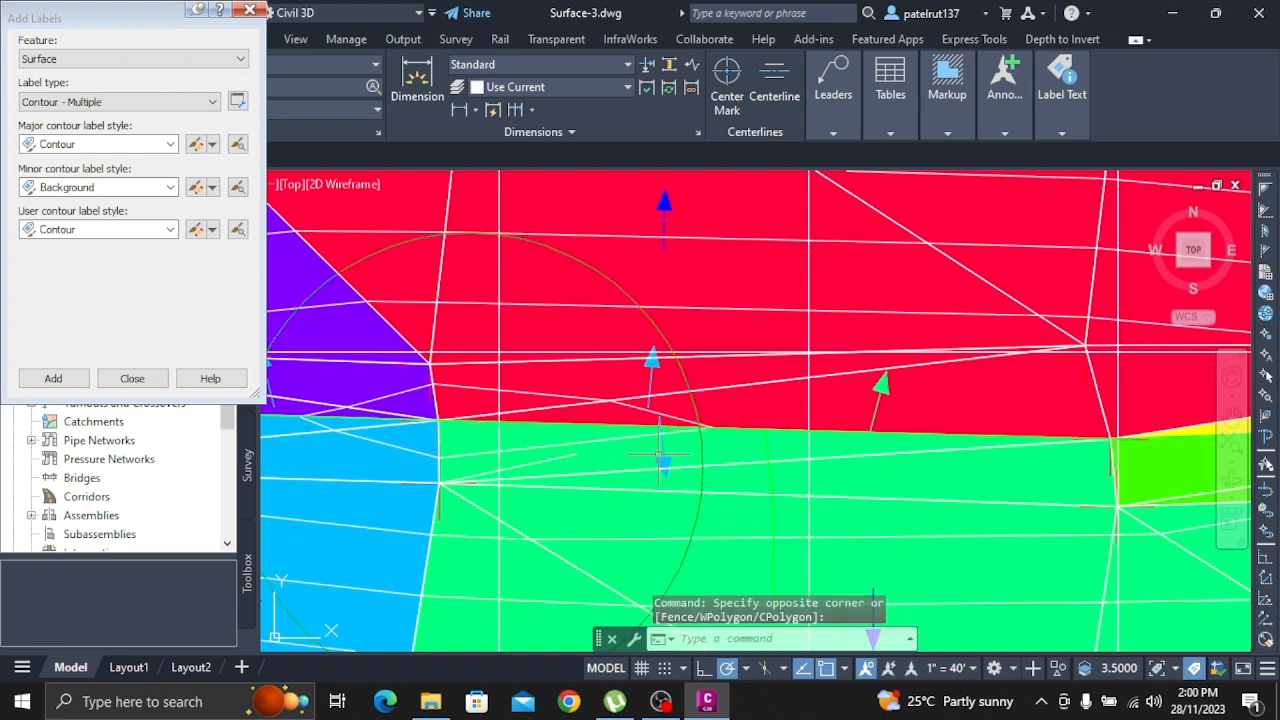
pyautogui.click(702, 456)
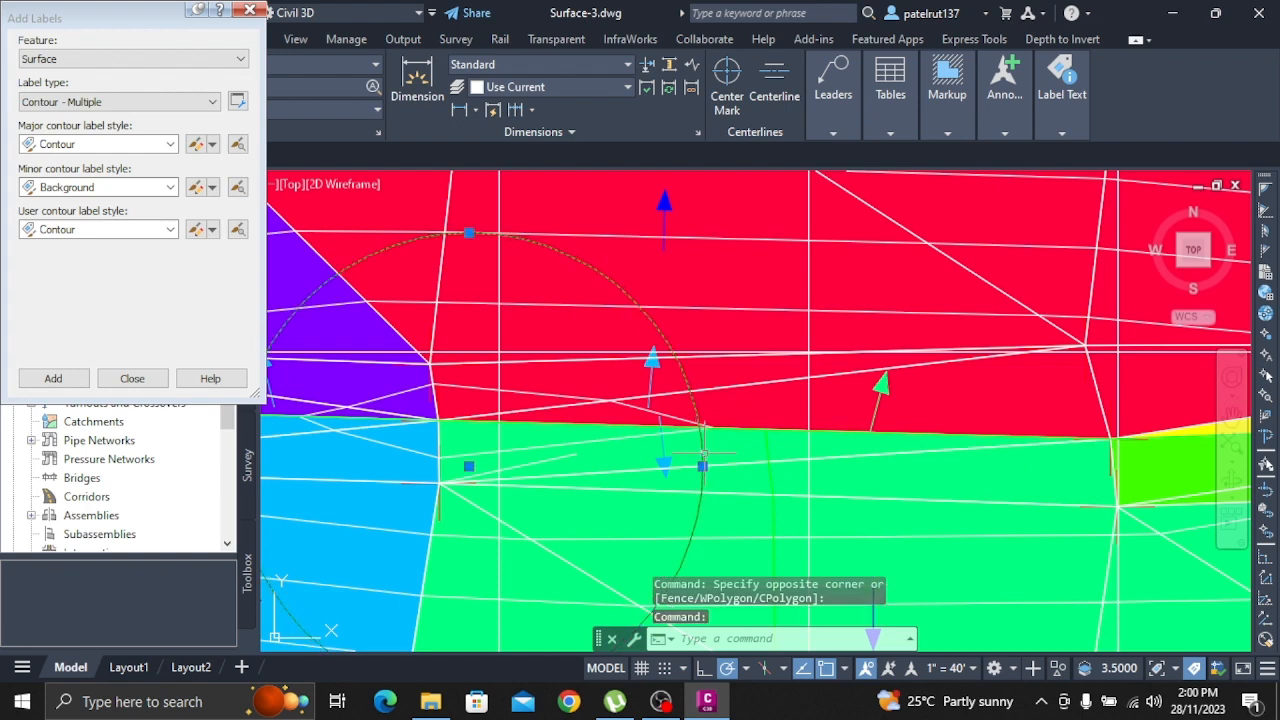
pyautogui.press('Return')
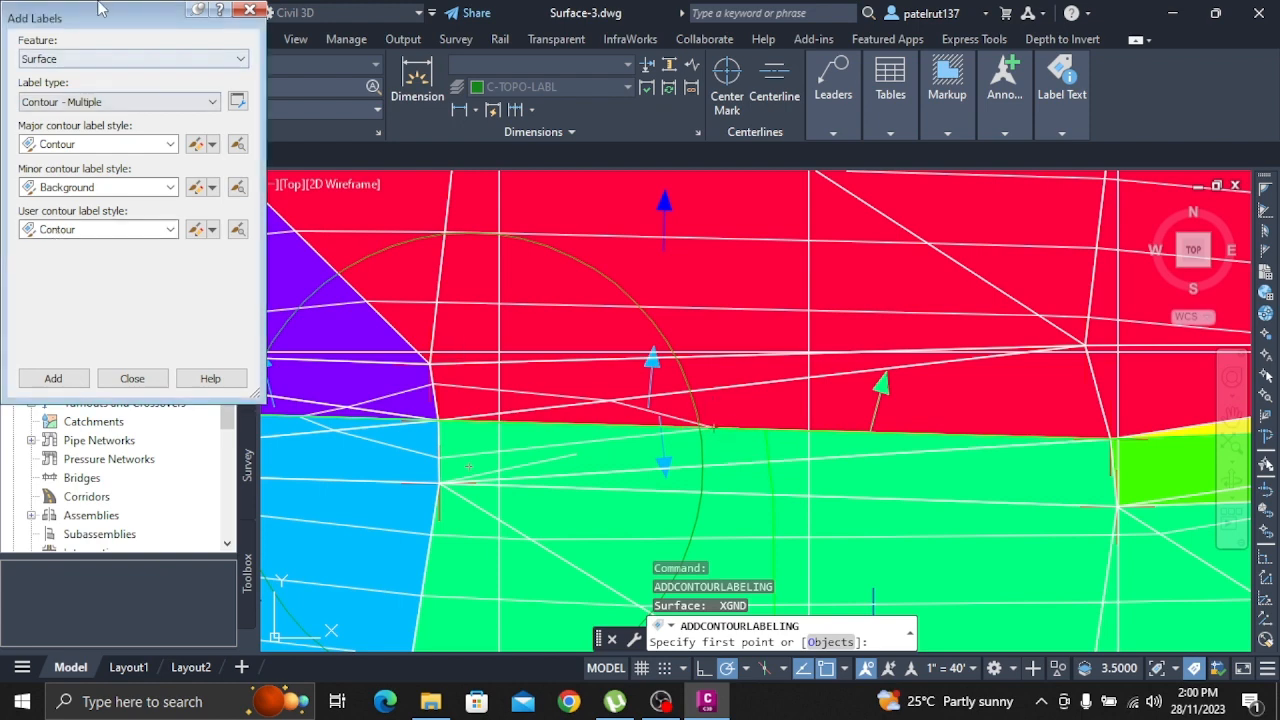
pyautogui.moveTo(99, 8)
pyautogui.mouseDown()
pyautogui.moveTo(164, 152)
pyautogui.moveTo(435, 303)
pyautogui.moveTo(404, 316)
pyautogui.mouseUp()
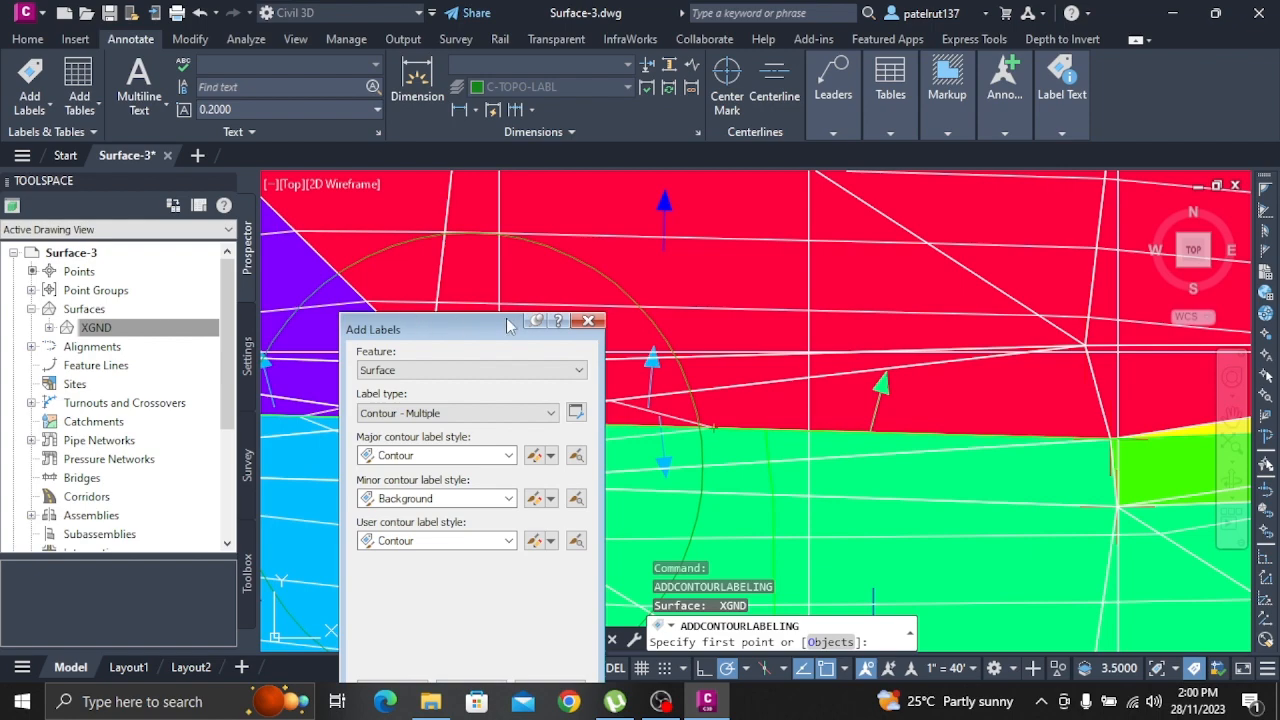
pyautogui.click(588, 321)
pyautogui.scroll(-5, 570, 380)
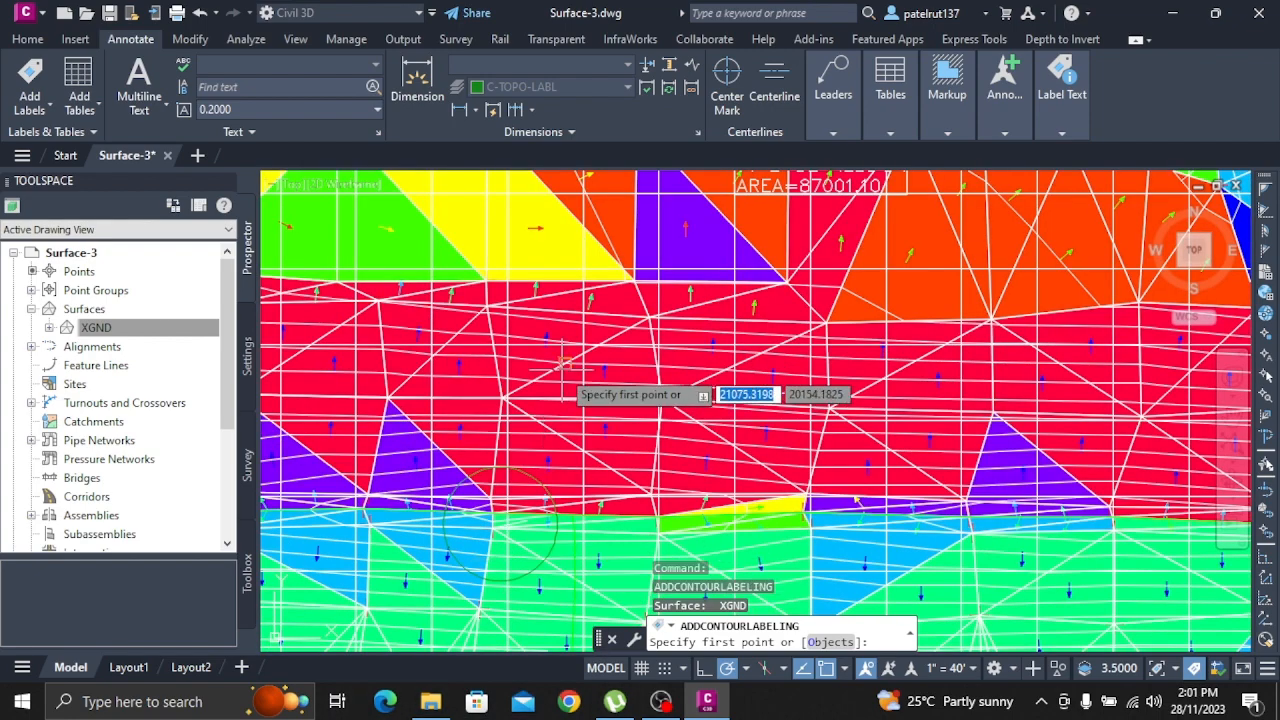
pyautogui.scroll(6, 492, 378)
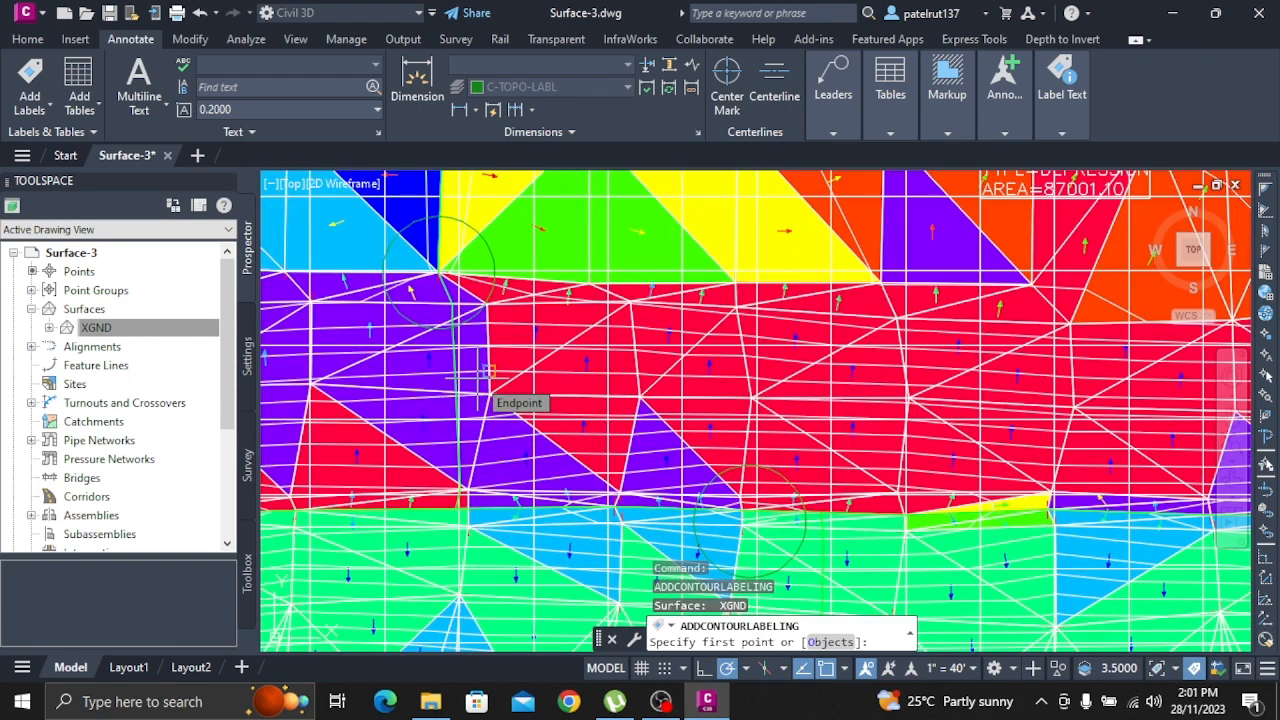
pyautogui.click(47, 110)
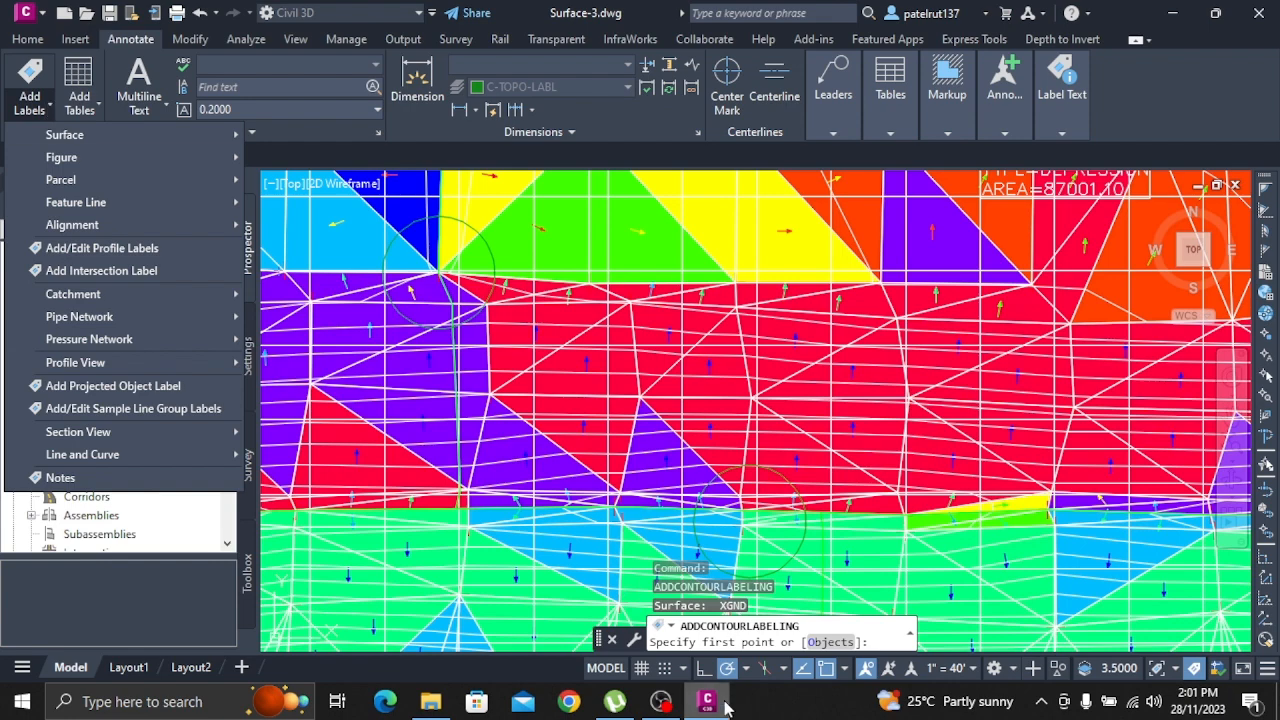
pyautogui.moveTo(727, 707)
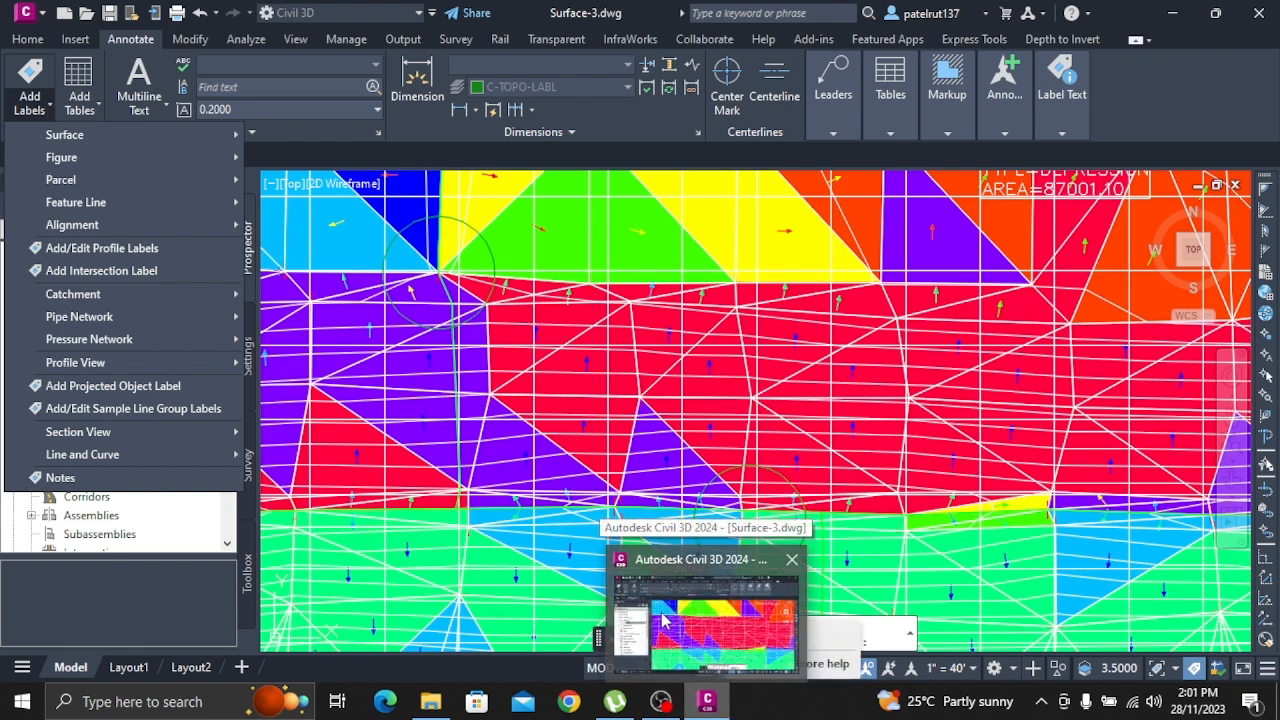
# - Open Add Labels for surfaces and choose Spot Elevation as the label type
pyautogui.moveTo(126, 137)
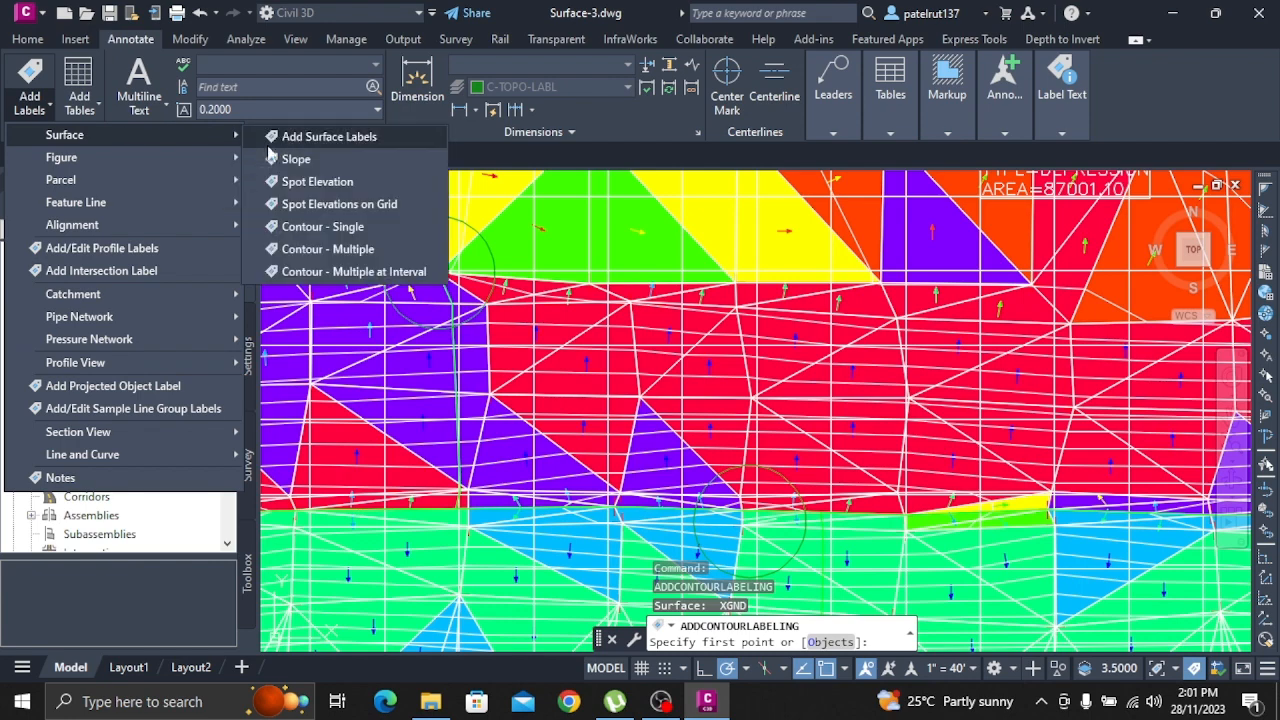
pyautogui.click(297, 151)
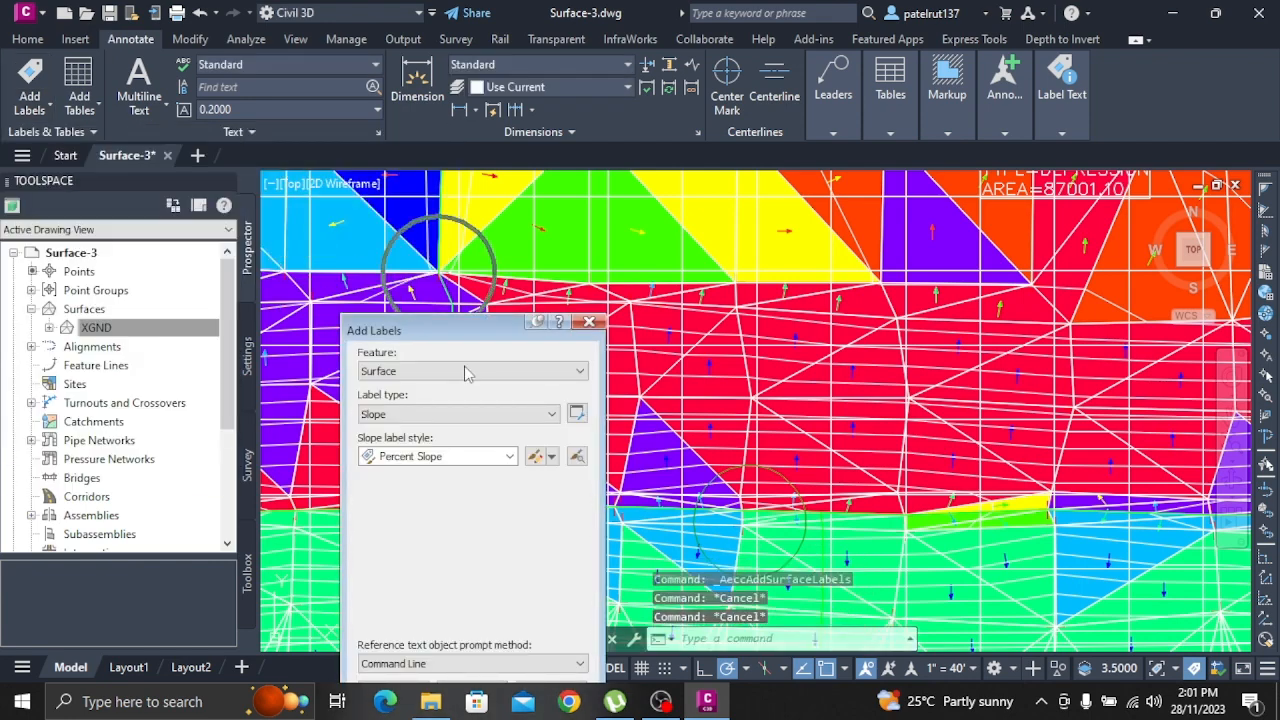
pyautogui.moveTo(420, 327); pyautogui.dragTo(285, 135)
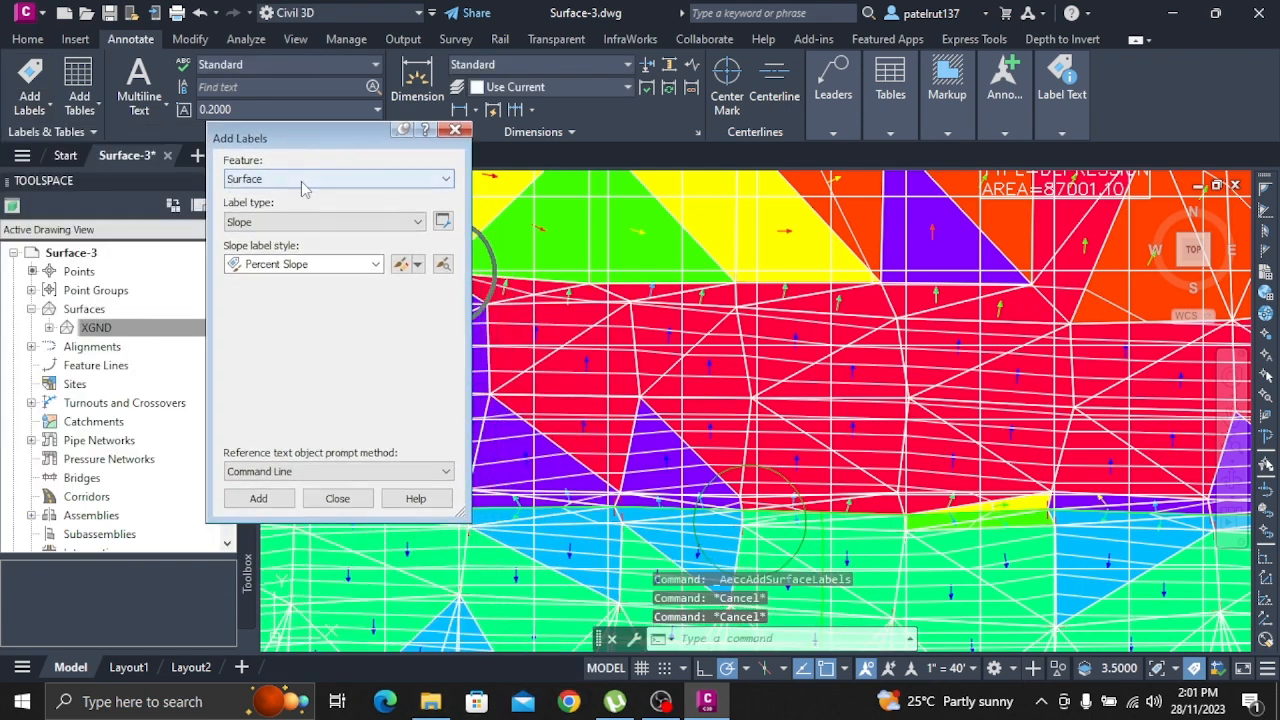
pyautogui.click(305, 180)
pyautogui.click(305, 180)
pyautogui.click(280, 225)
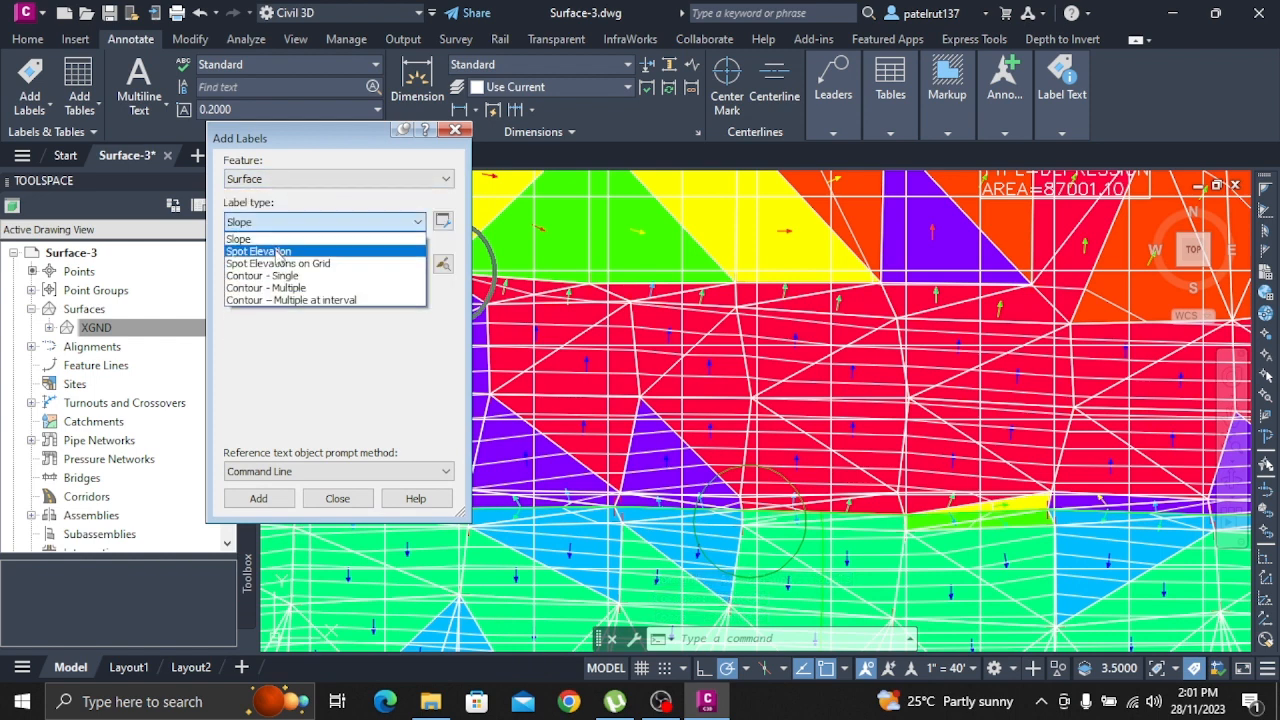
pyautogui.click(277, 251)
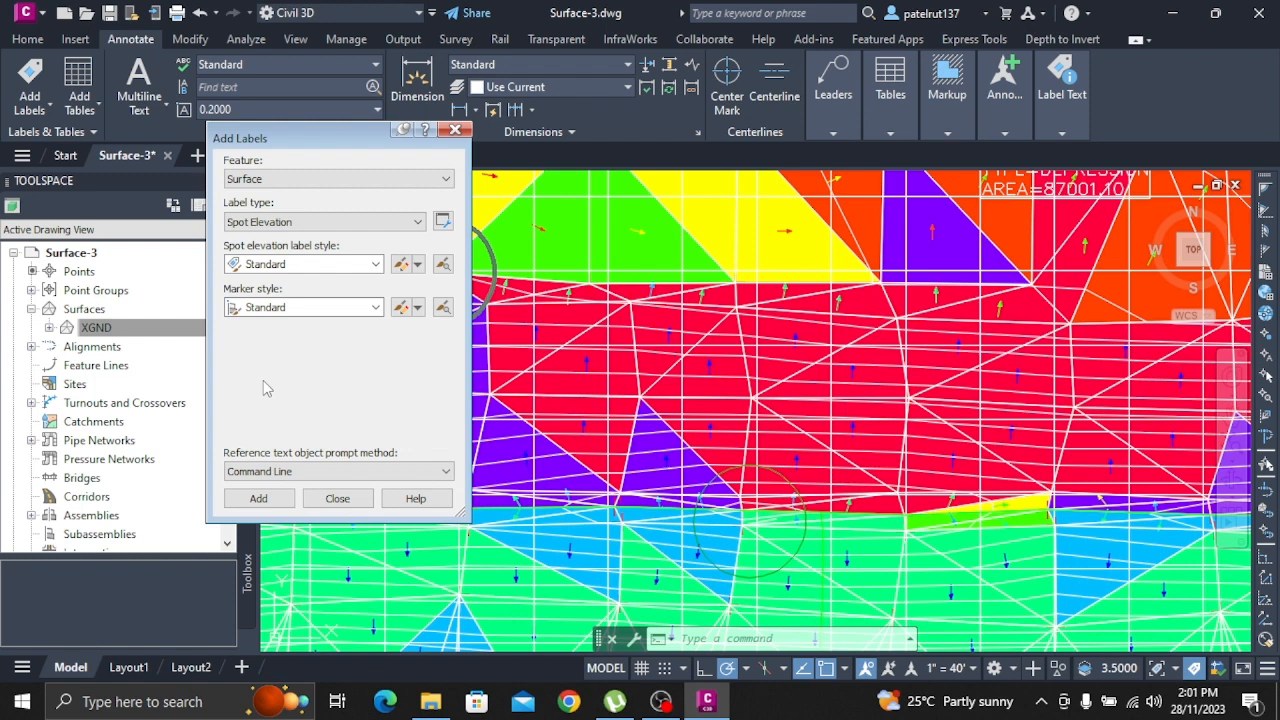
# - Place a spot elevation label in the Standard label and marker styles within the green area of the XGND surface
pyautogui.click(258, 498)
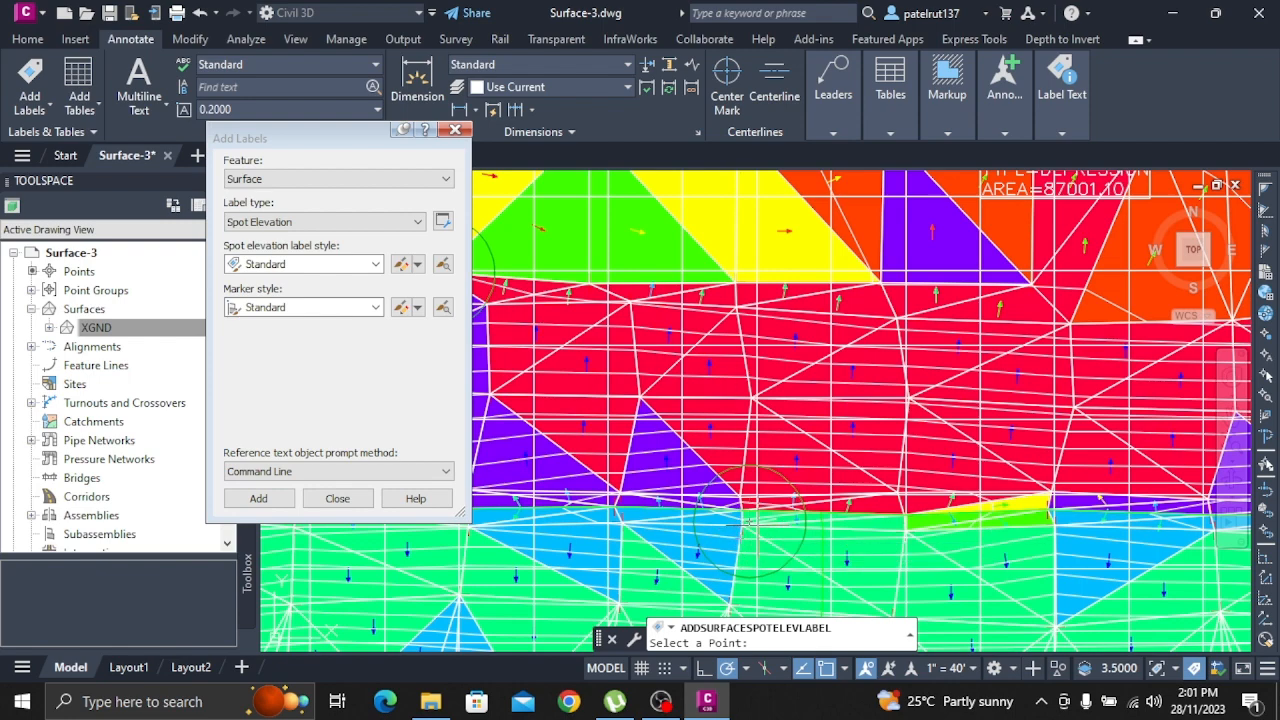
pyautogui.scroll(3, 700, 528)
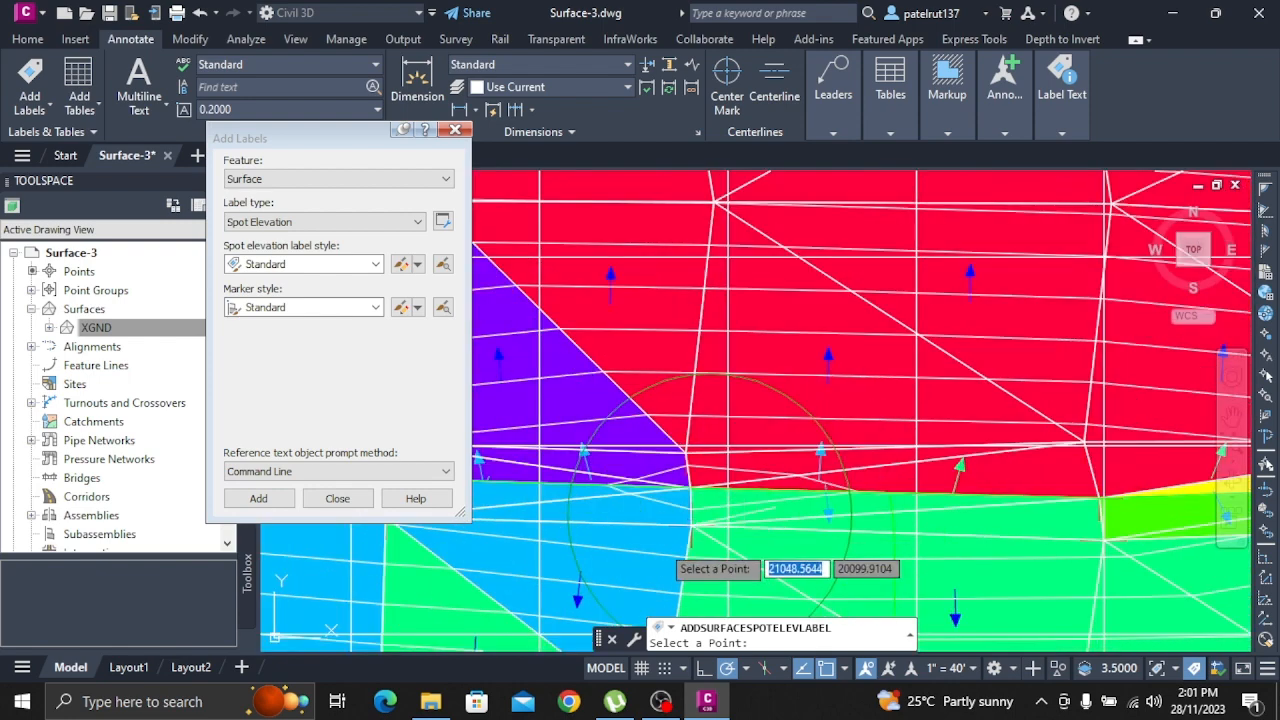
pyautogui.scroll(-3, 660, 530)
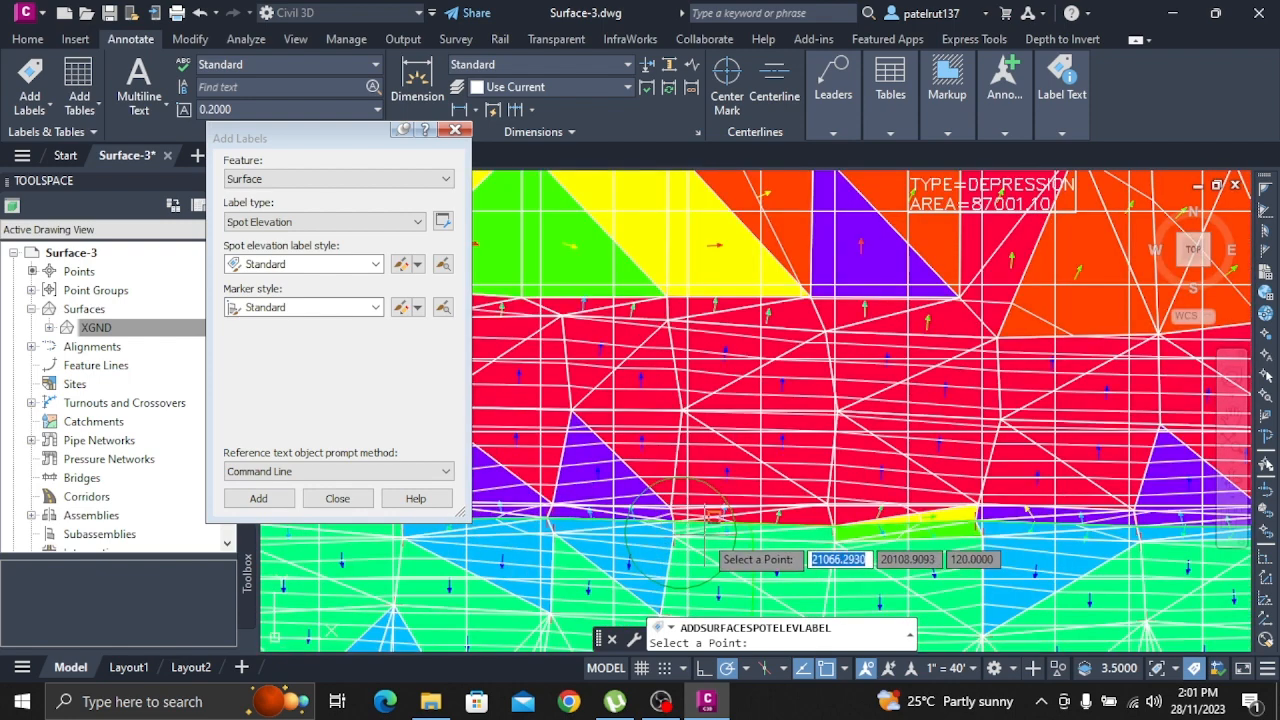
pyautogui.scroll(-2, 712, 512)
pyautogui.scroll(6, 660, 535)
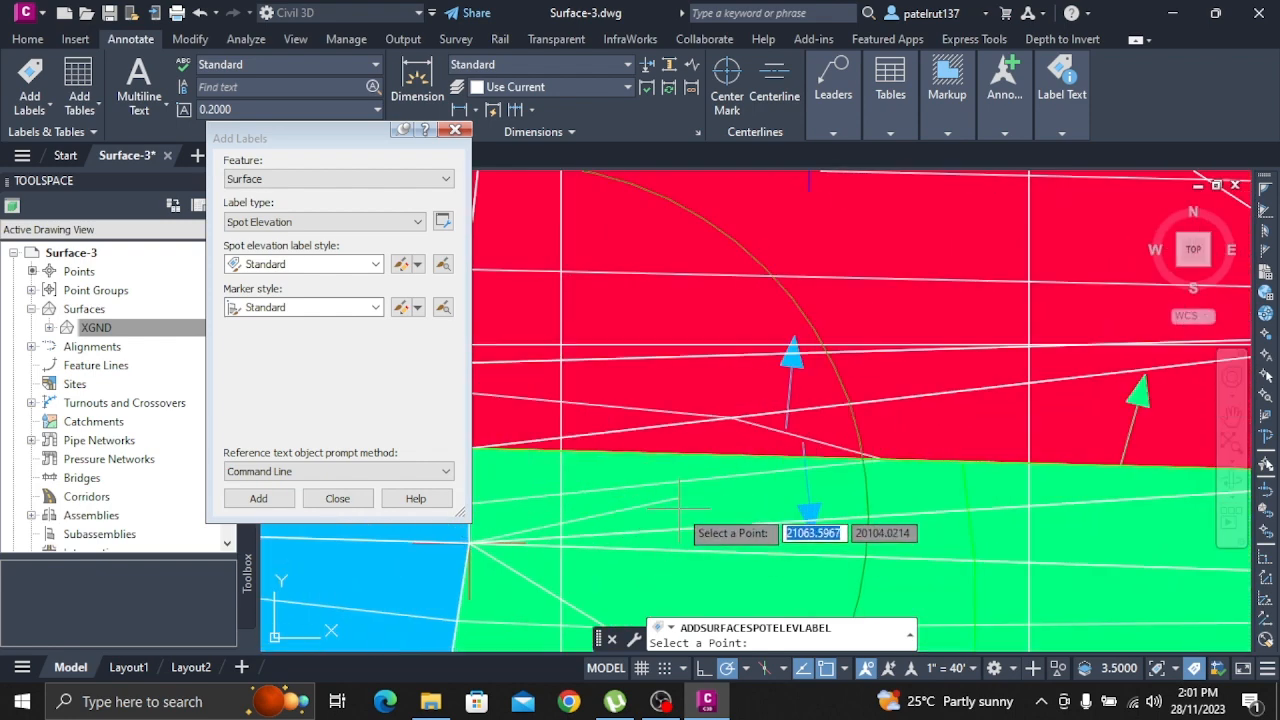
pyautogui.click(678, 509)
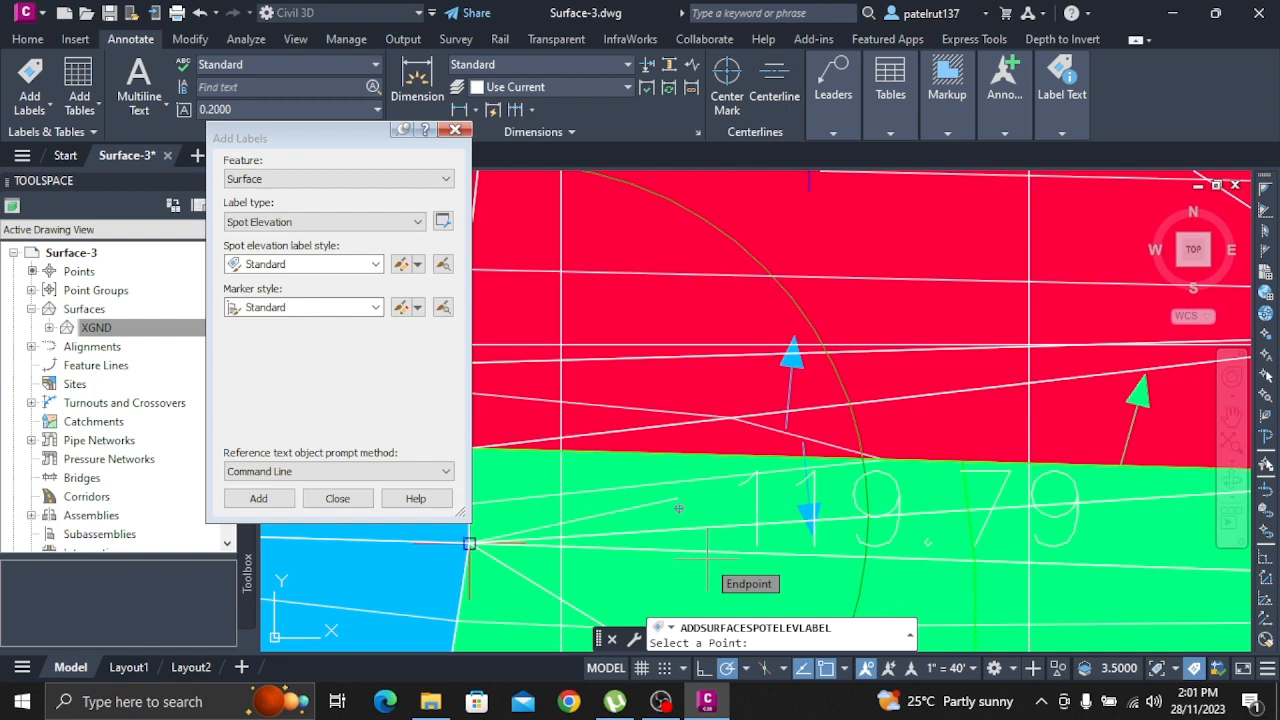
# - Set the spot elevation label style to Foot Meter and add a label in the red area of the surface
pyautogui.click(293, 269)
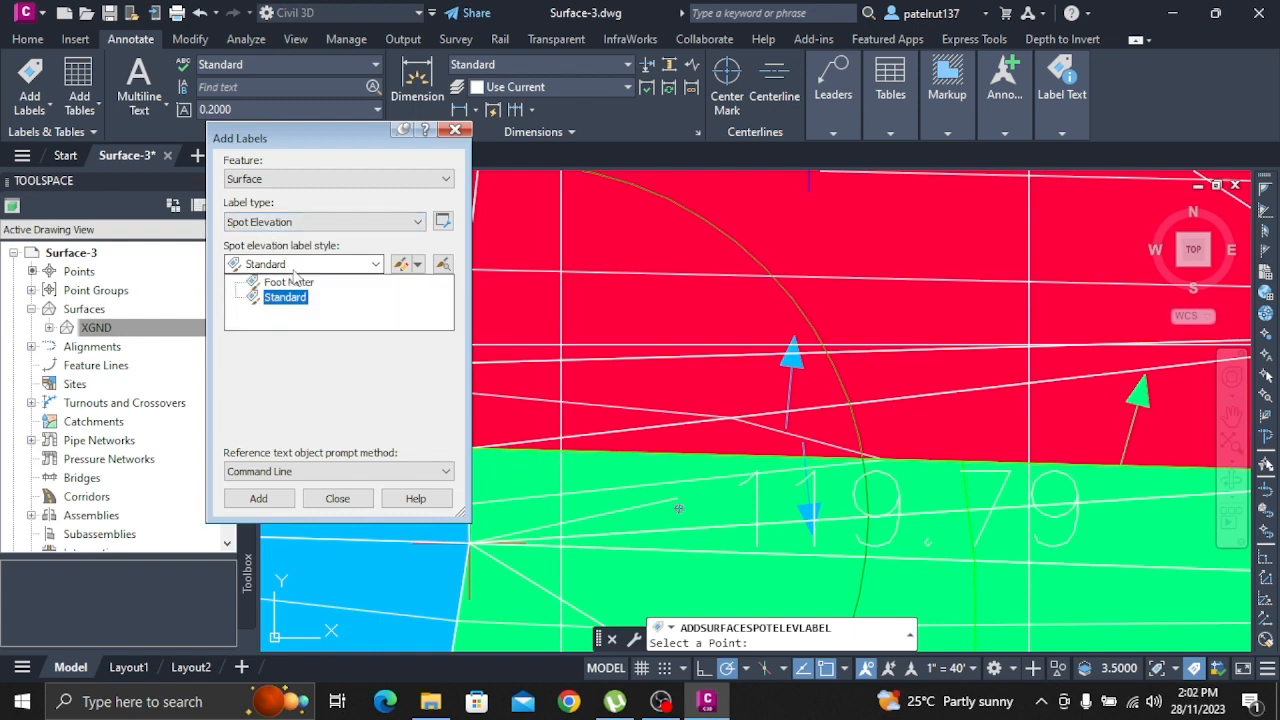
pyautogui.click(293, 280)
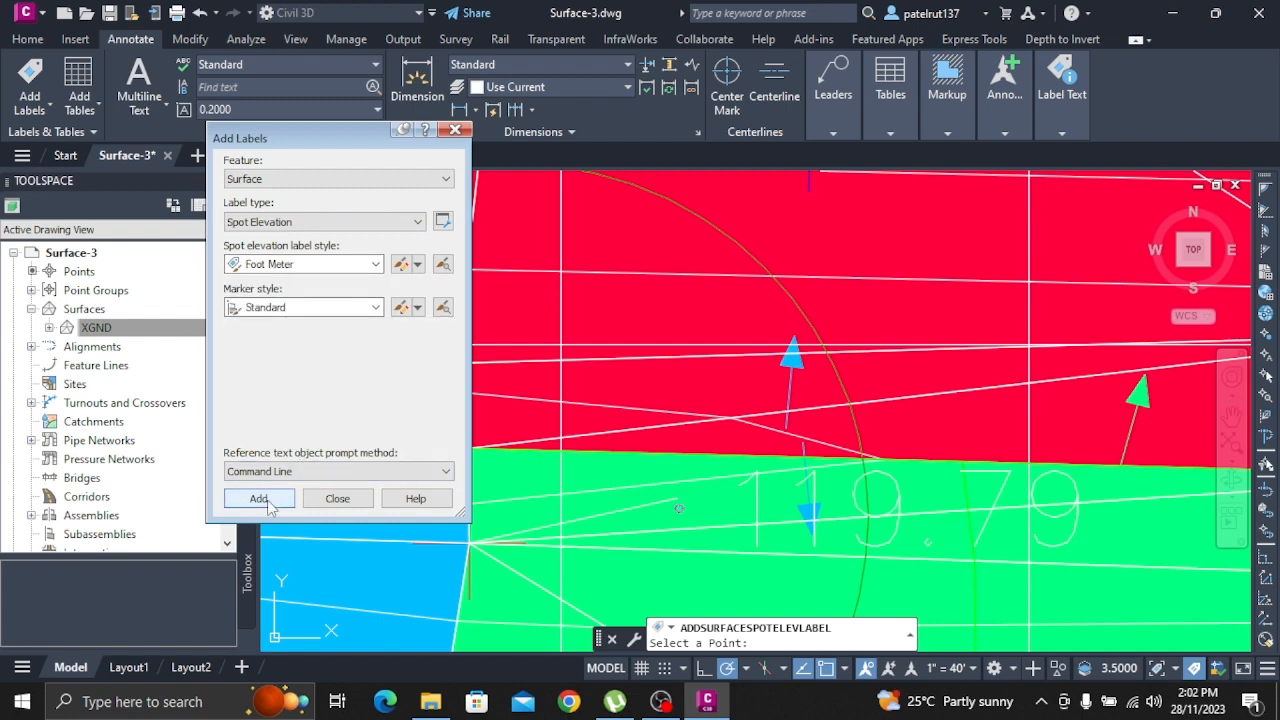
pyautogui.click(266, 502)
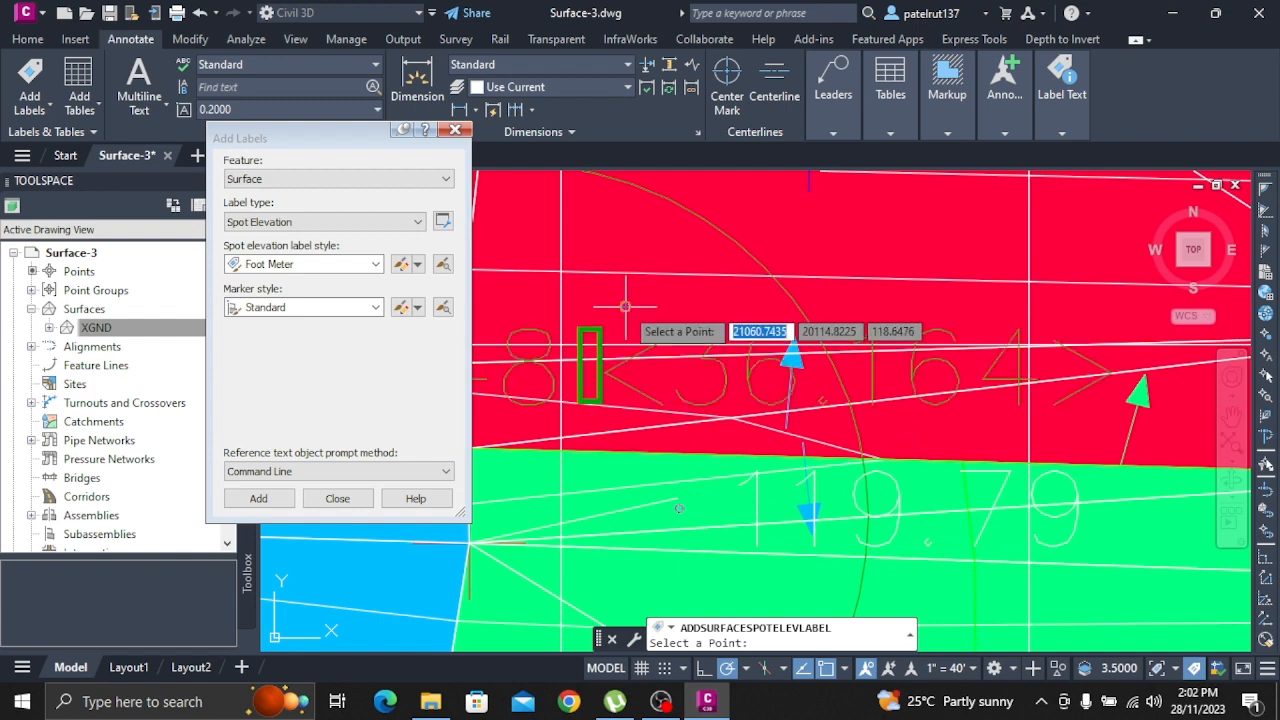